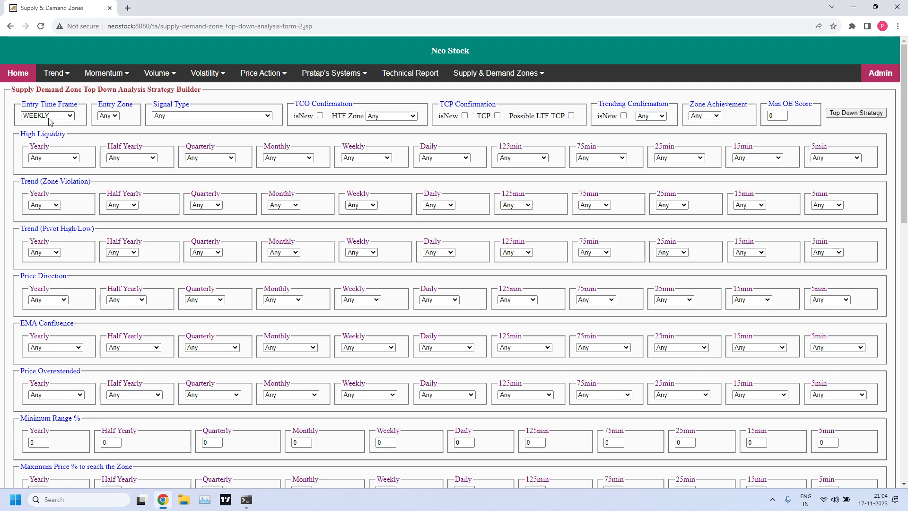
Run the top-down strategy scan on the WEEKLY entry time frame with signal type NEAR_ANY_DZ.
click(70, 117)
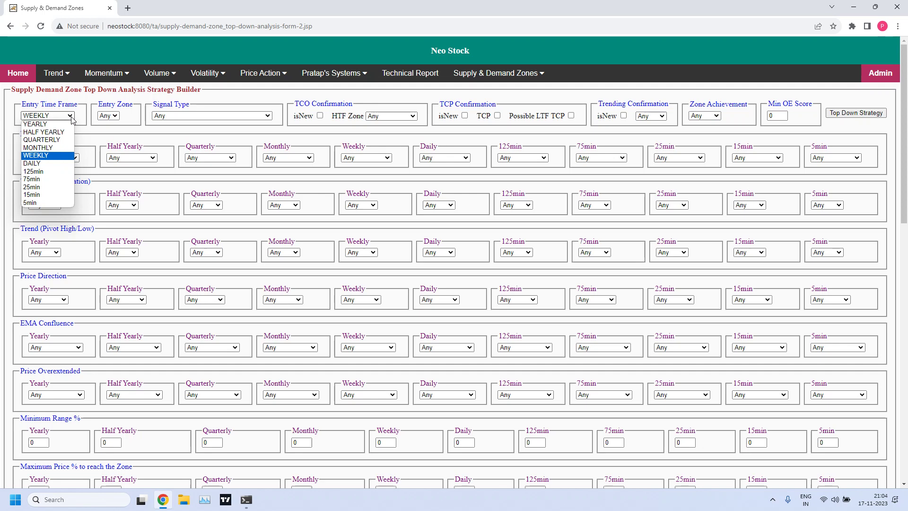
click(72, 118)
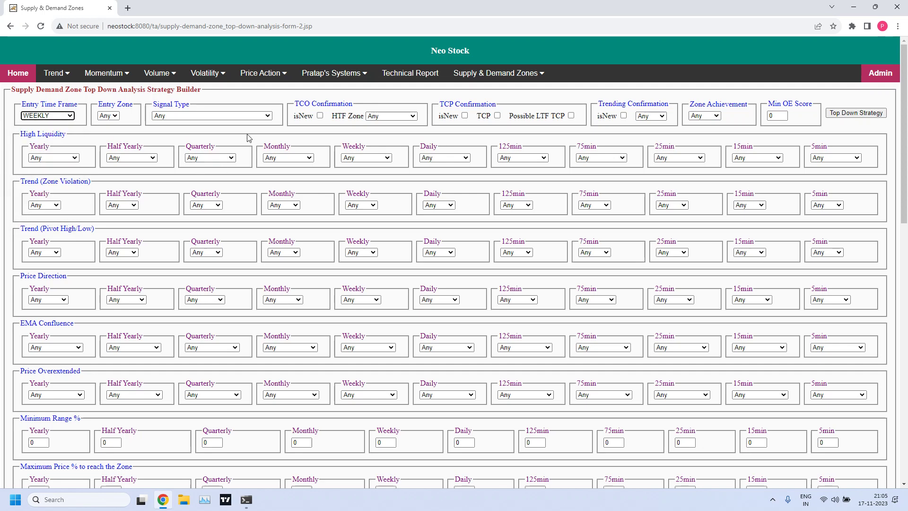
click(265, 116)
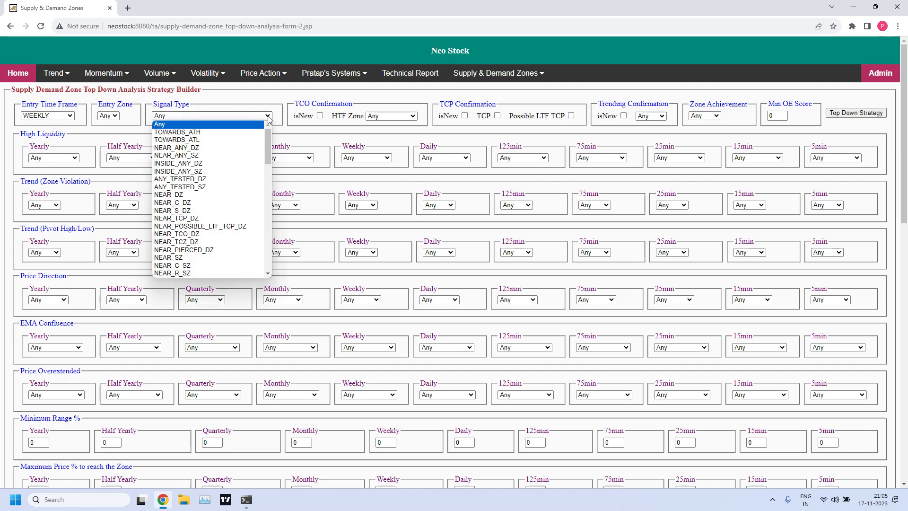
click(206, 148)
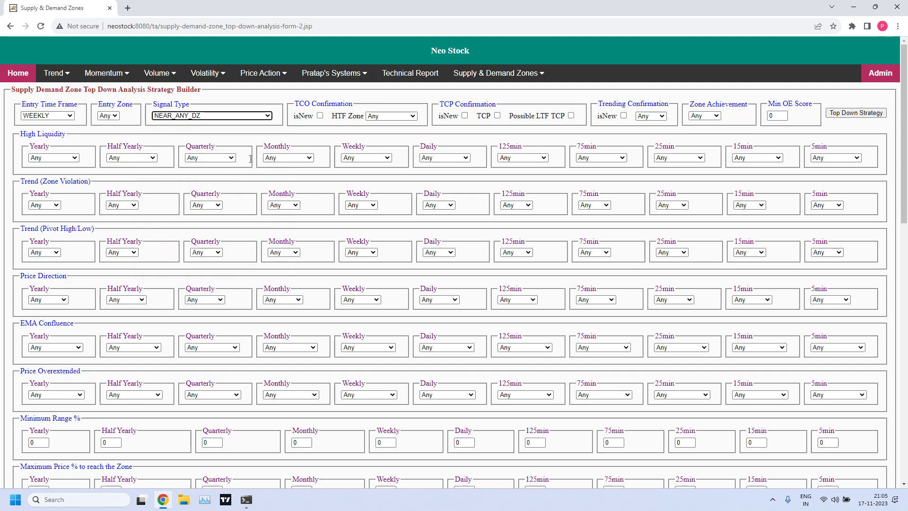
click(859, 115)
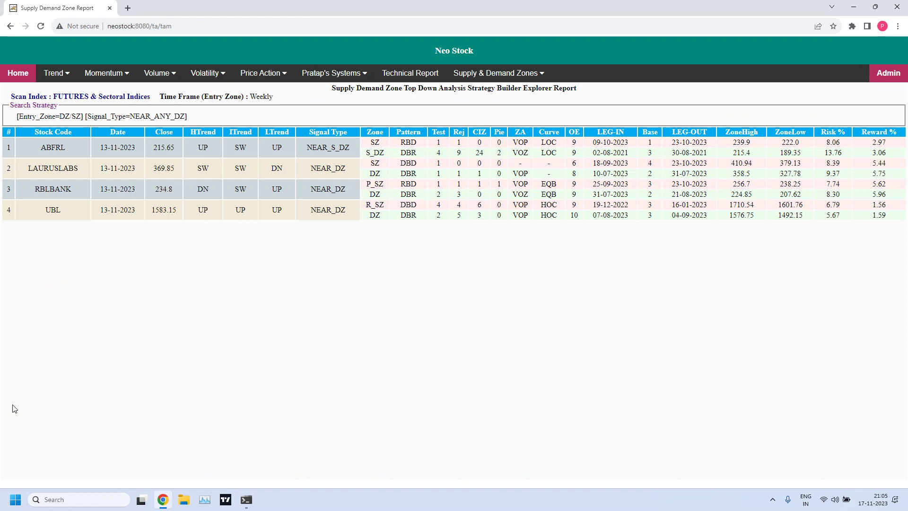
Return to the strategy builder and run the WEEKLY scan with signal type NEAR_ANY_SZ.
click(10, 27)
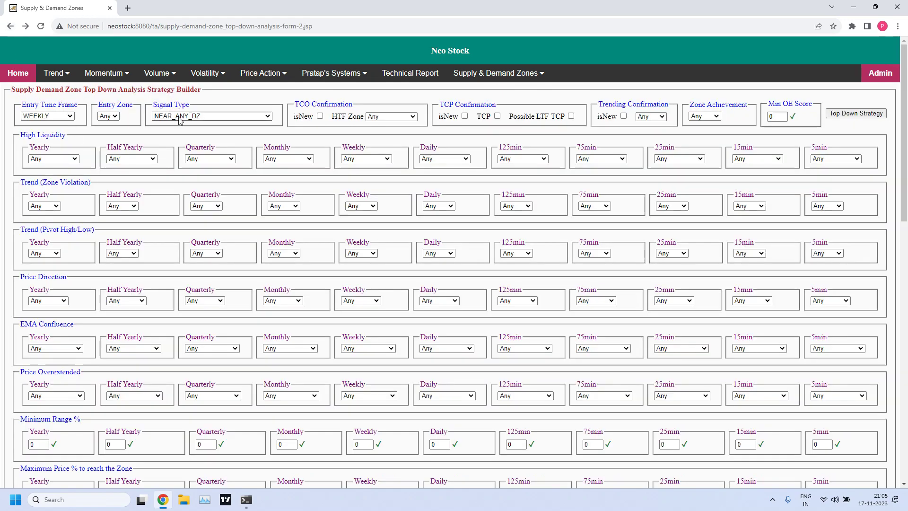
click(74, 116)
click(73, 117)
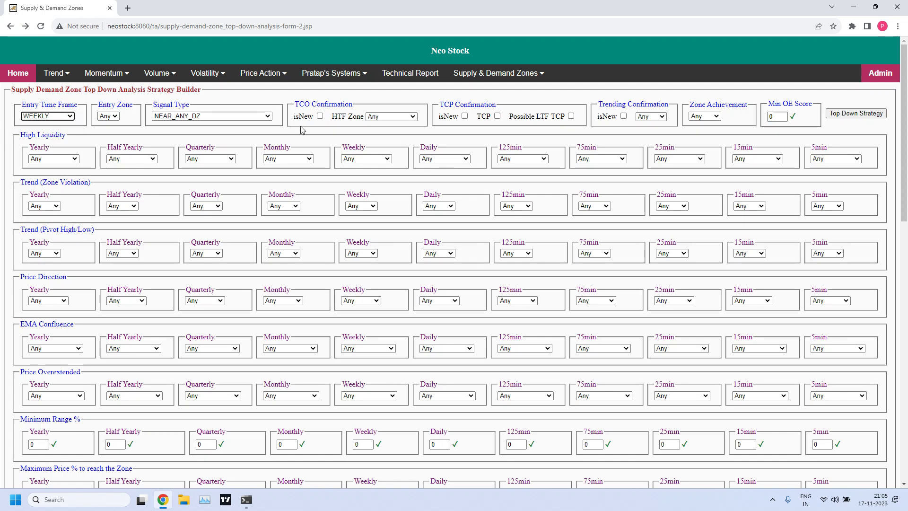
click(260, 116)
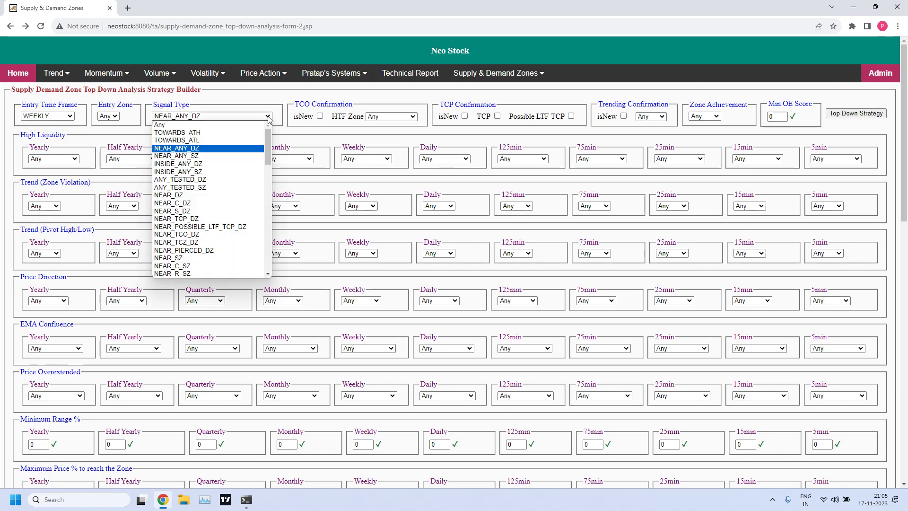
click(195, 156)
click(856, 115)
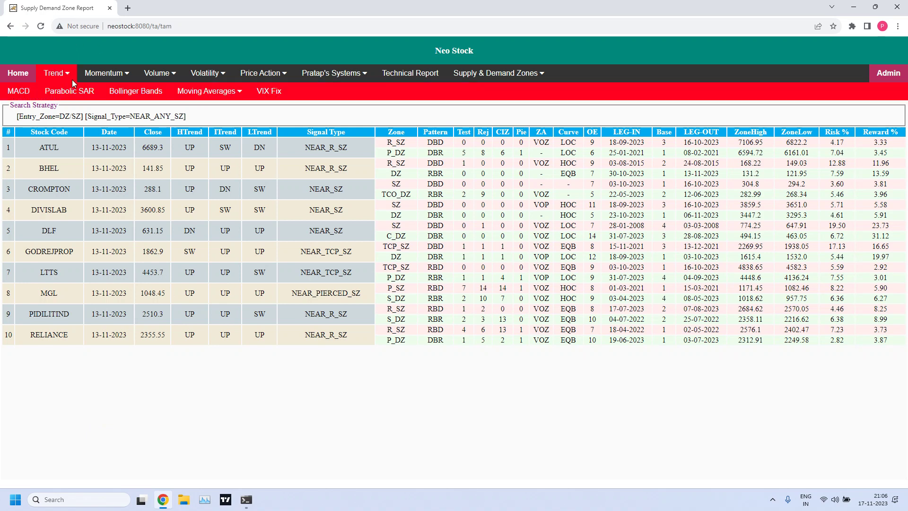
Go back to the strategy builder, run the WEEKLY scan for INSIDE_ANY_DZ, and review the report to its end.
click(11, 27)
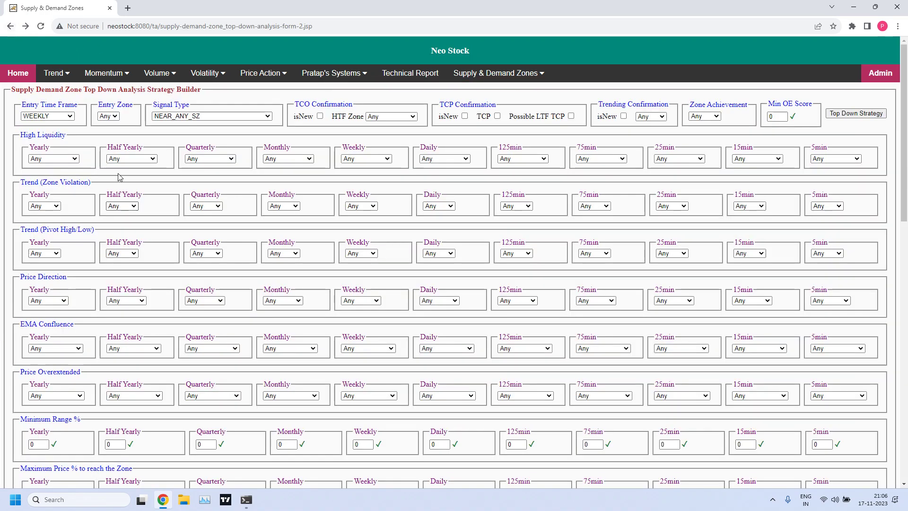
click(71, 117)
click(70, 117)
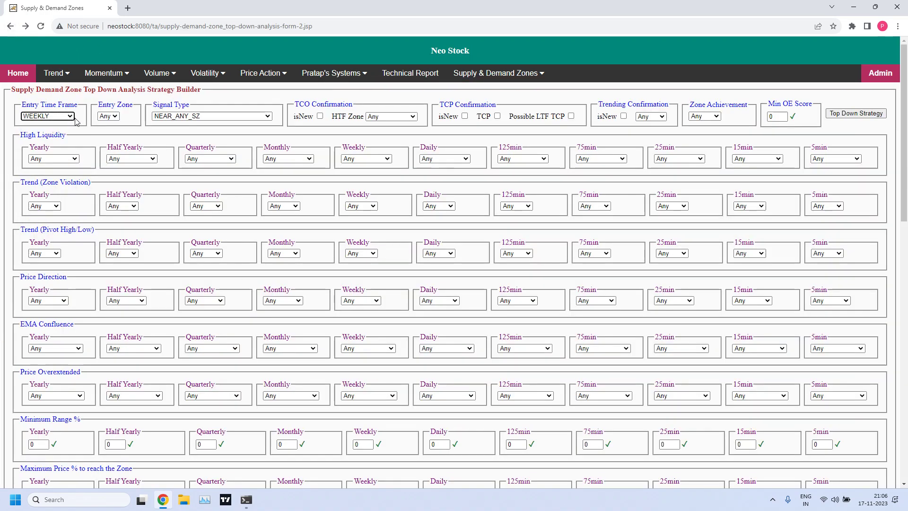
click(268, 117)
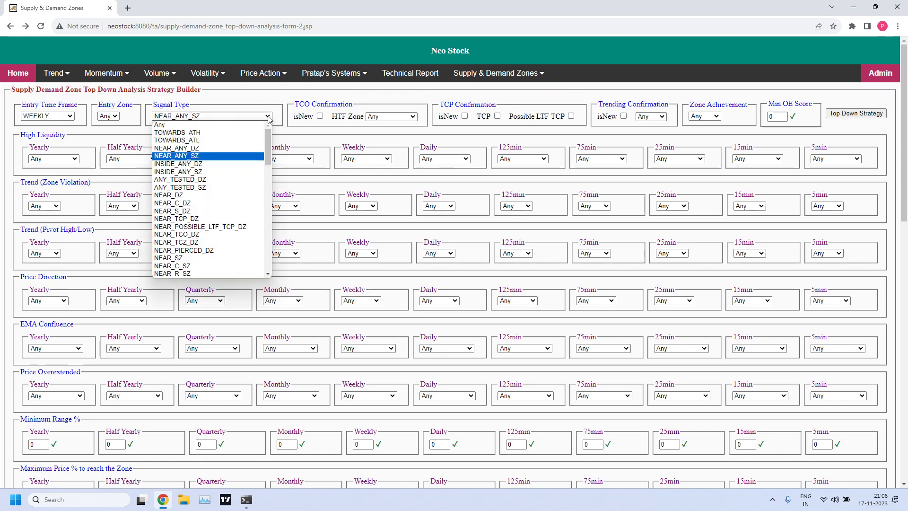
click(198, 164)
click(855, 115)
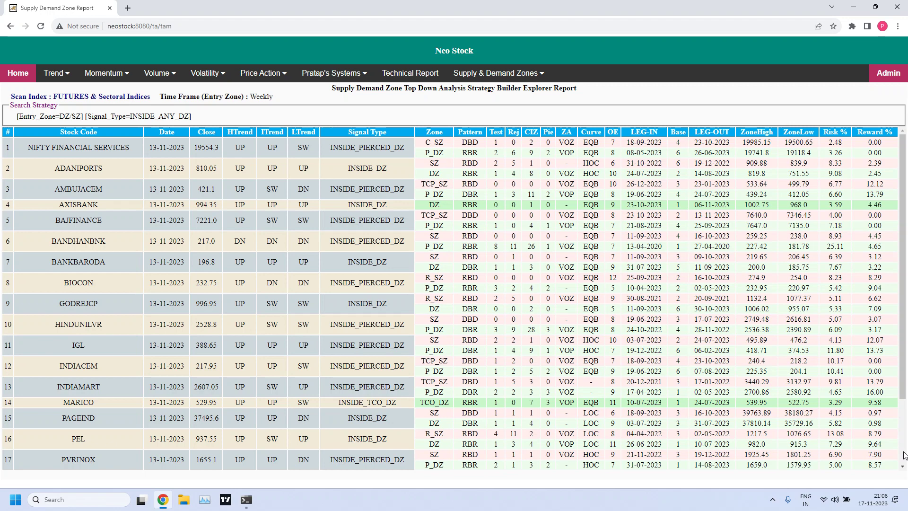
scroll(904, 455, down, 2)
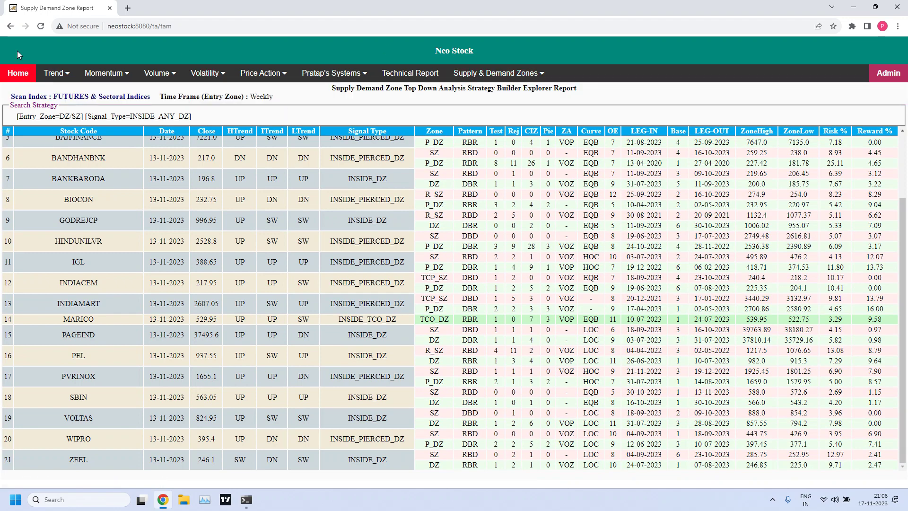
Go back to the strategy builder, run the WEEKLY scan for INSIDE_ANY_SZ, and review all listed stocks.
click(10, 27)
click(47, 116)
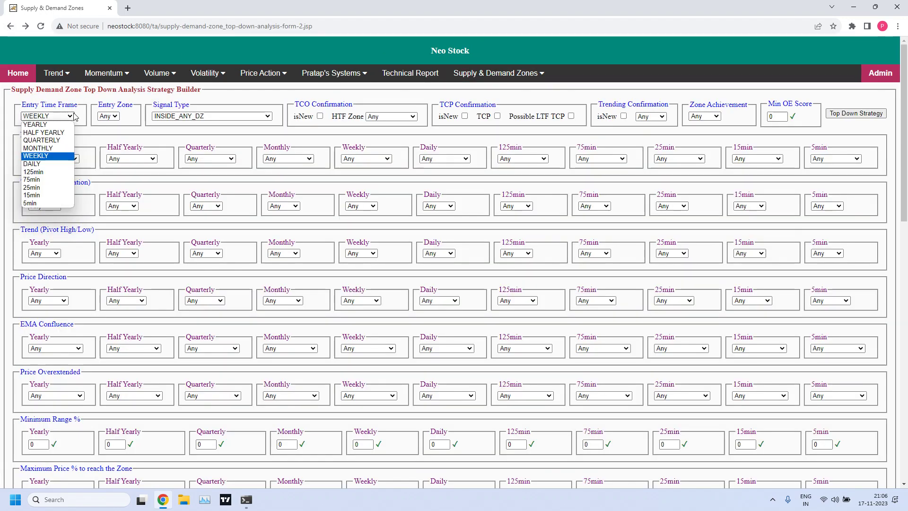
click(222, 116)
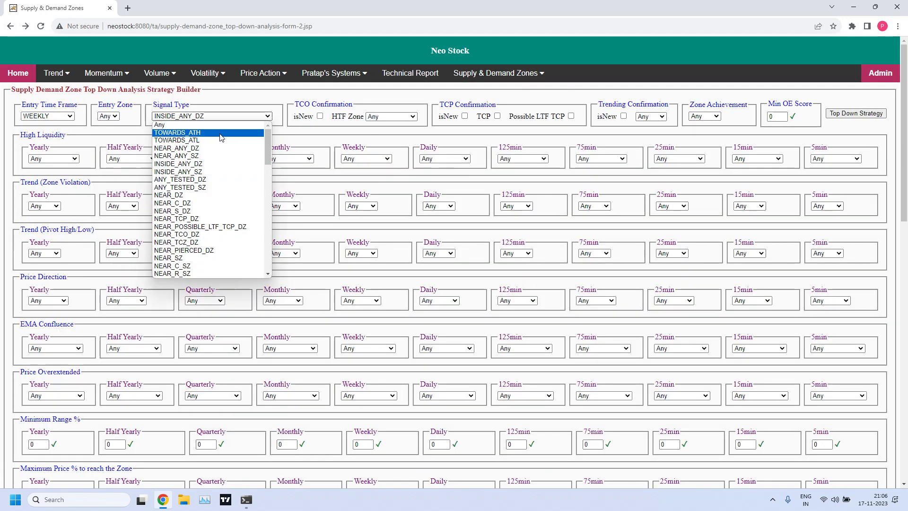
click(197, 173)
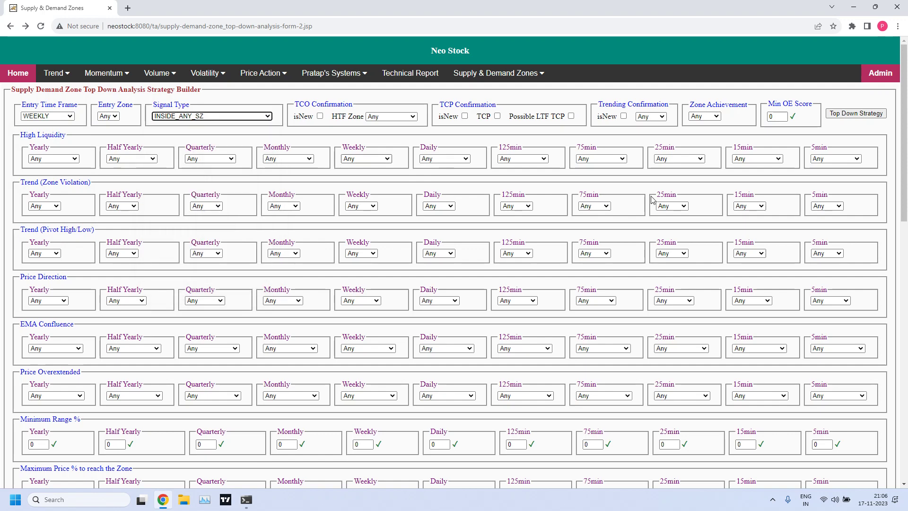
click(867, 114)
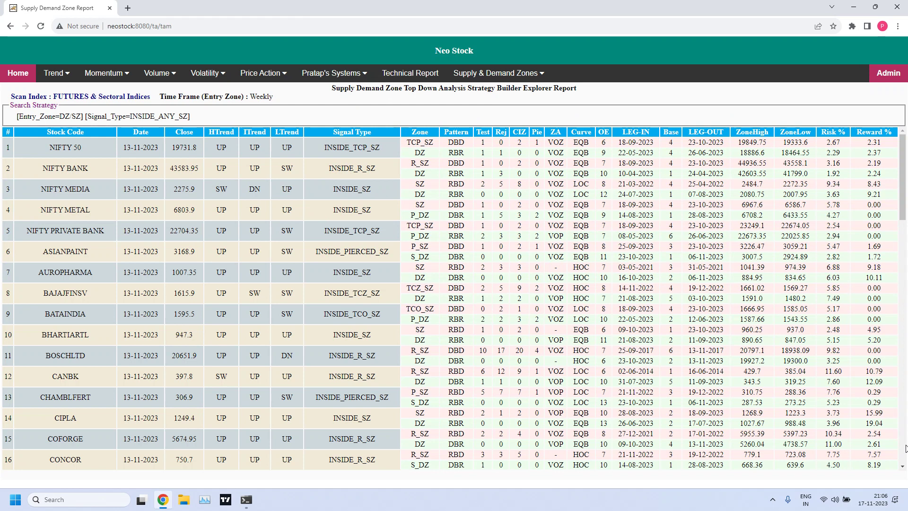
scroll(905, 449, down, 6)
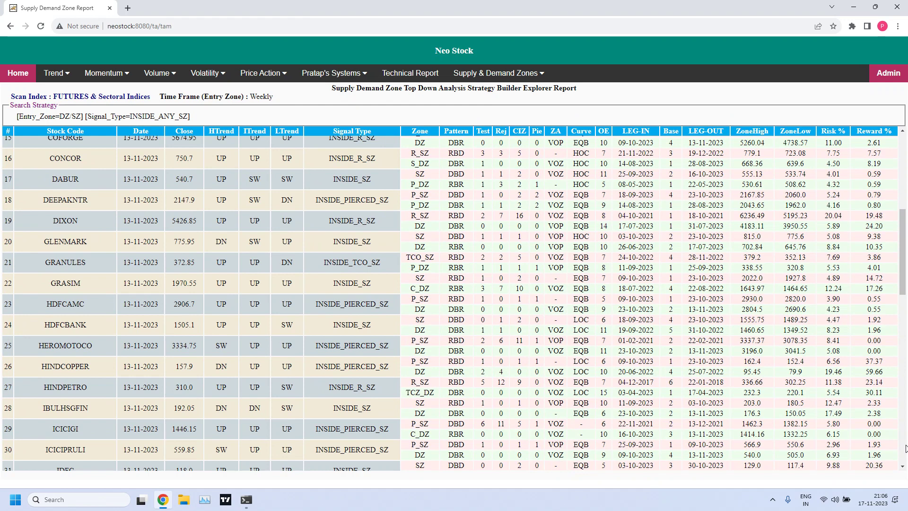
scroll(905, 448, down, 6)
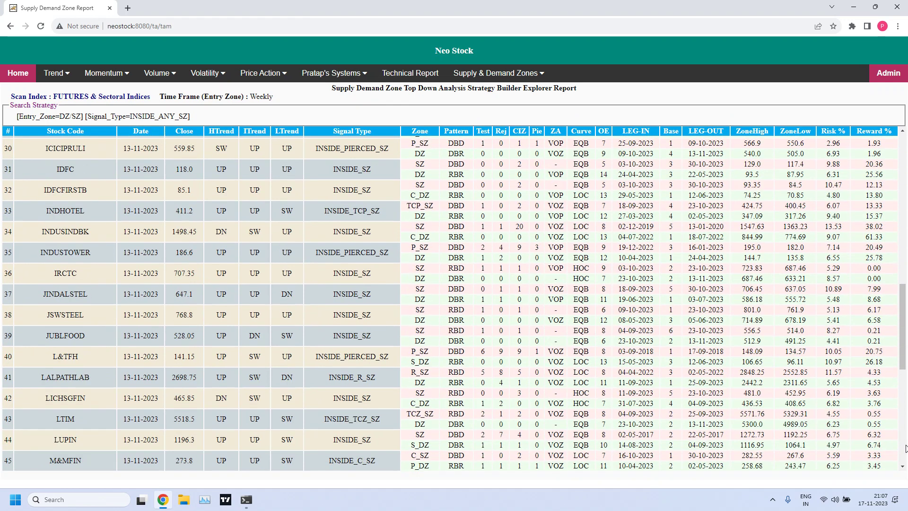
scroll(905, 448, down, 6)
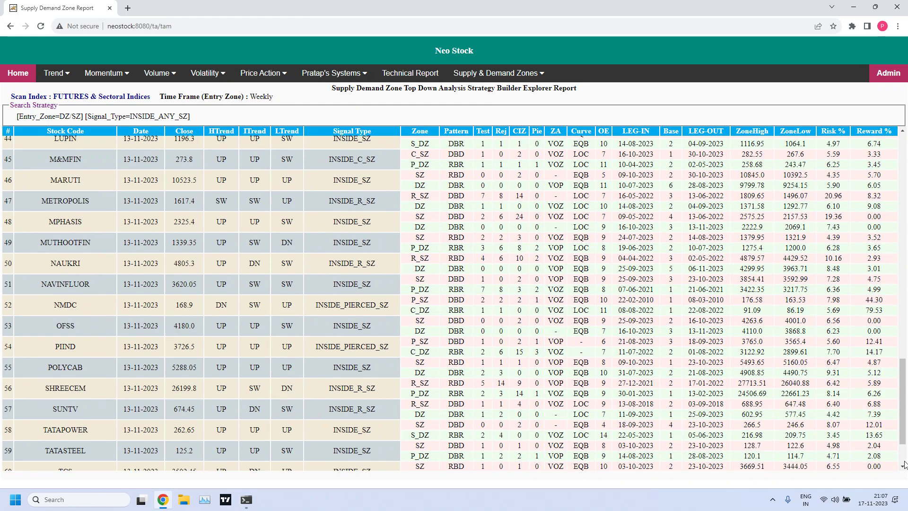
scroll(904, 465, down, 5)
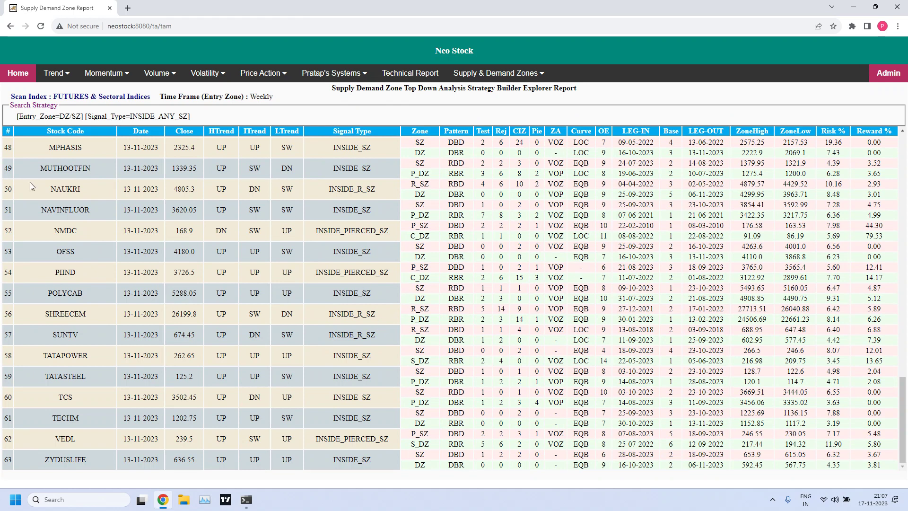
Return to the strategy builder and run the WEEKLY scan with signal type ANY_TESTED_DZ.
click(10, 26)
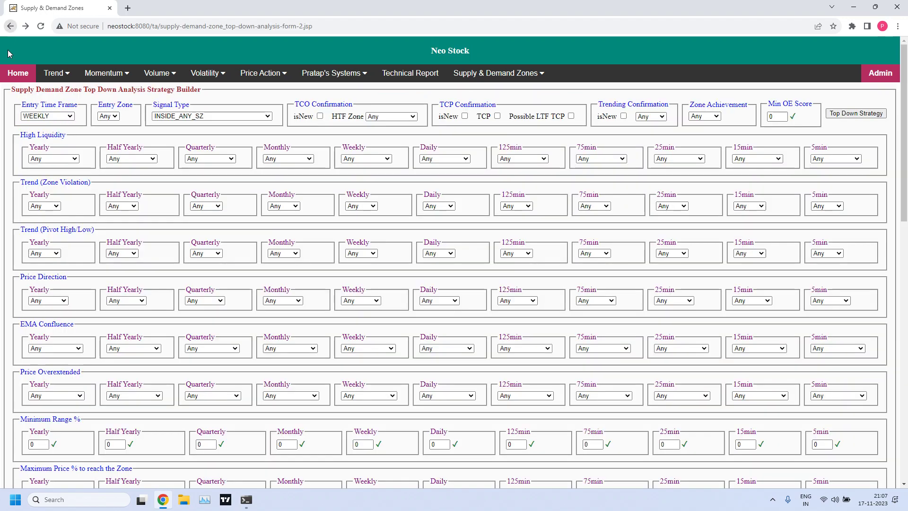
click(70, 117)
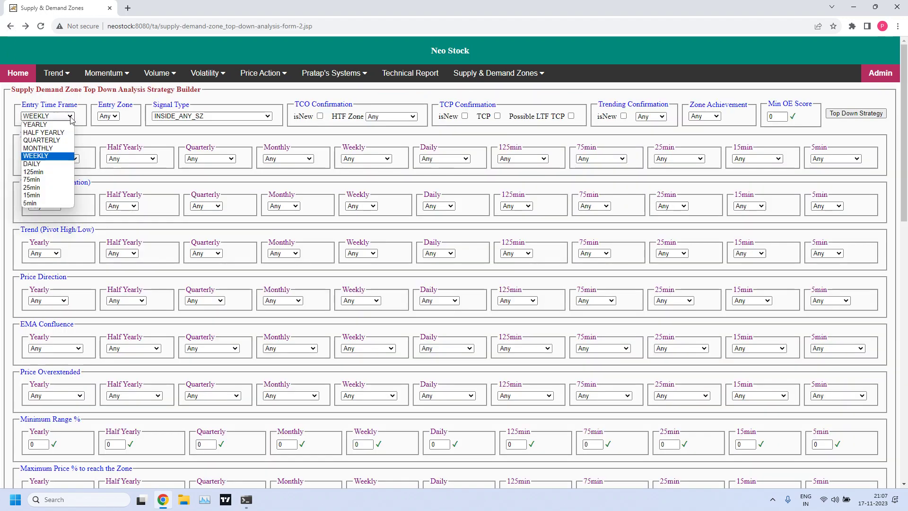
click(69, 117)
click(261, 117)
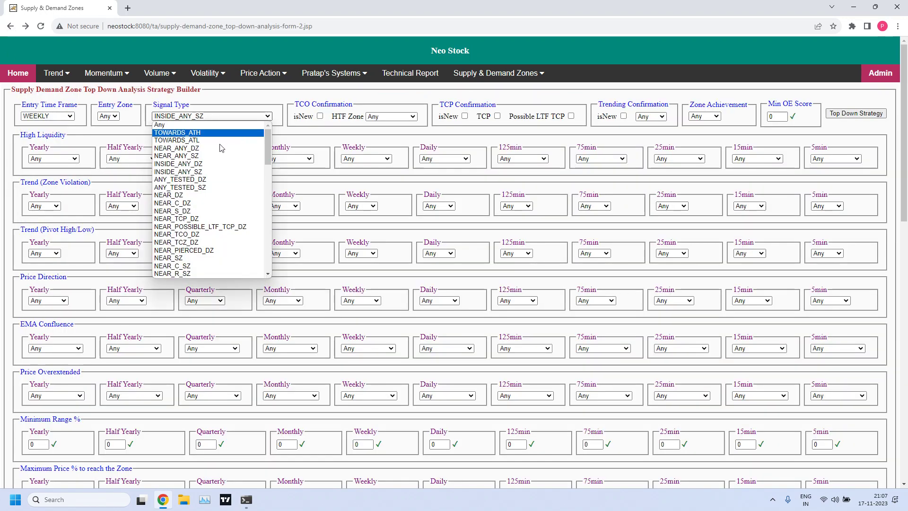
click(201, 180)
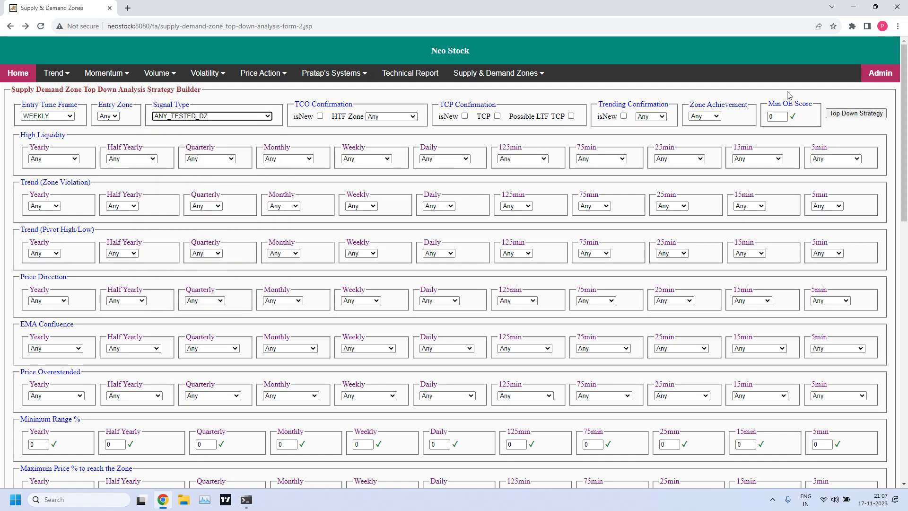
click(846, 114)
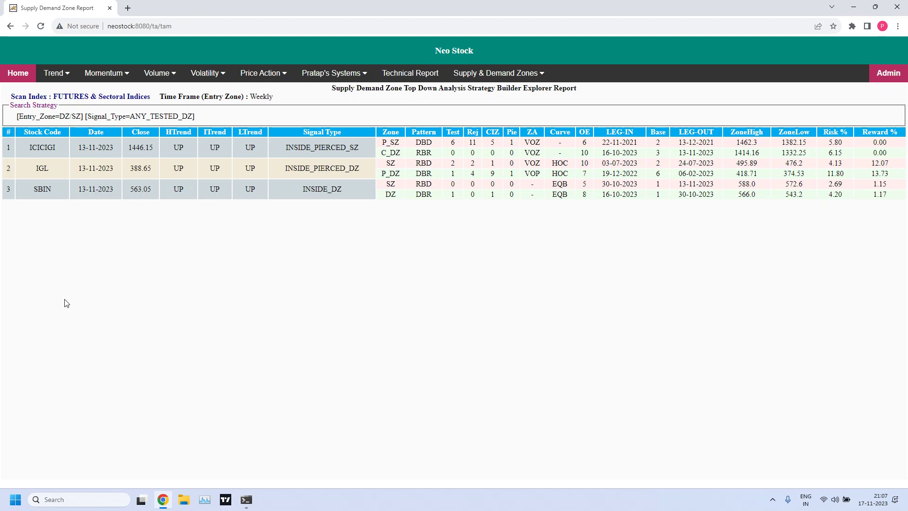
Go back to the strategy builder, run the WEEKLY scan for ANY_TESTED_SZ, and review the report to its end.
click(8, 30)
click(70, 117)
click(70, 117)
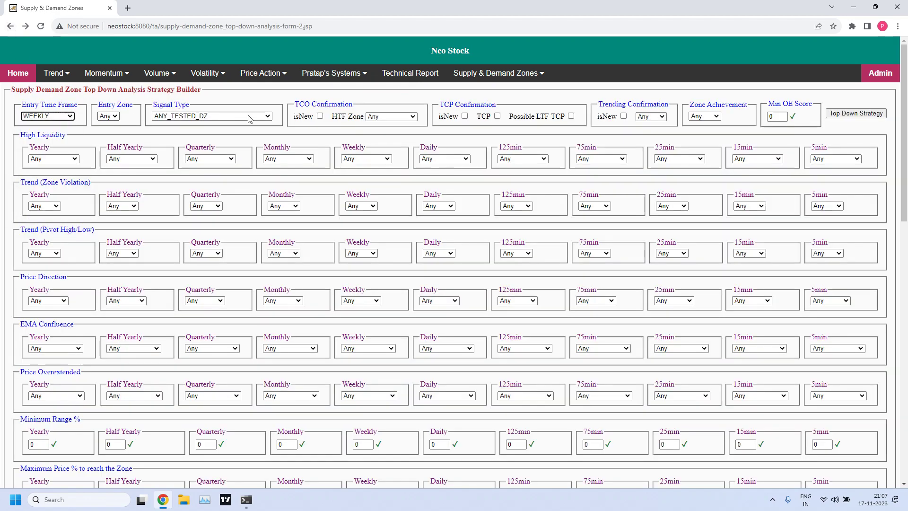
click(203, 116)
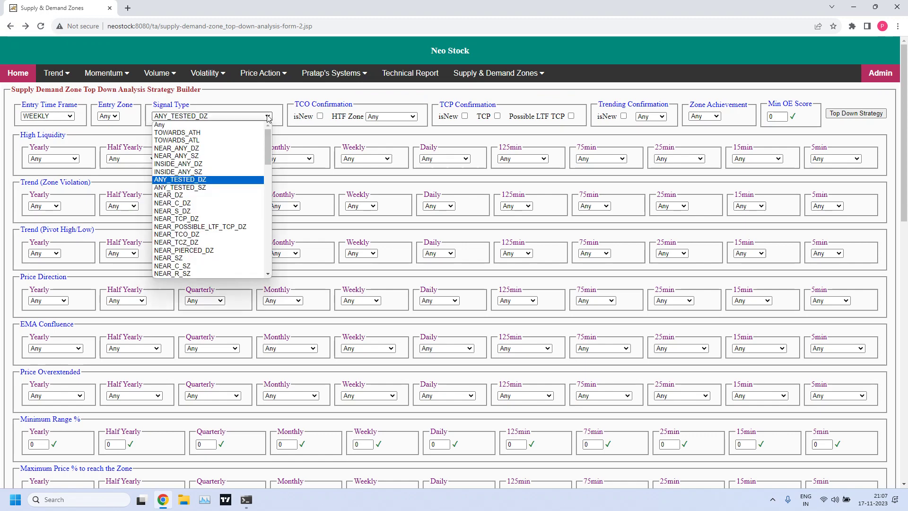
click(198, 188)
click(856, 113)
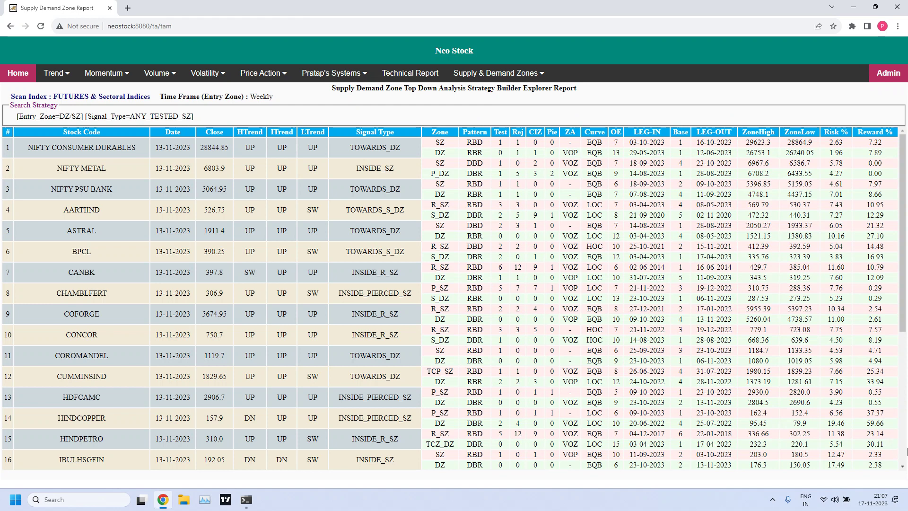
click(904, 456)
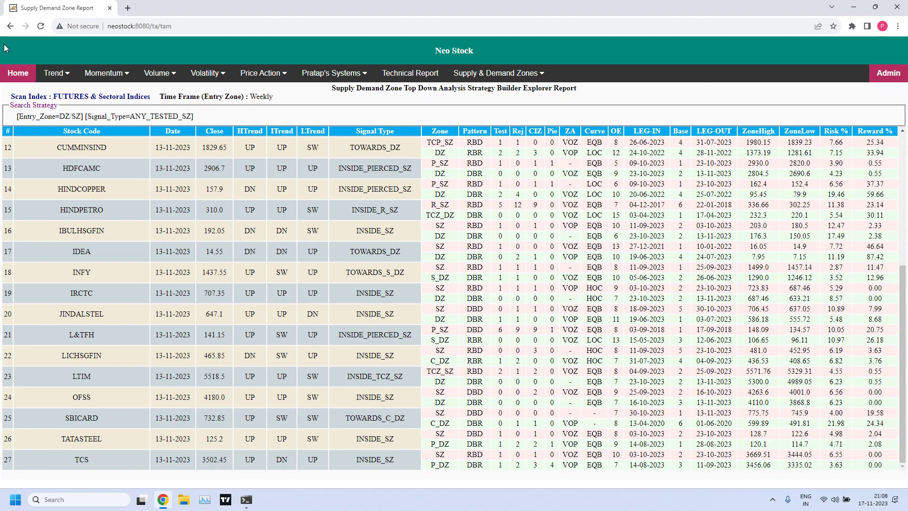
Go back to the strategy builder, run the WEEKLY scan for signal type DZ_NEW, and review the full report.
click(10, 26)
click(69, 119)
click(69, 120)
click(265, 116)
drag(271, 143, 271, 264)
click(182, 271)
click(840, 114)
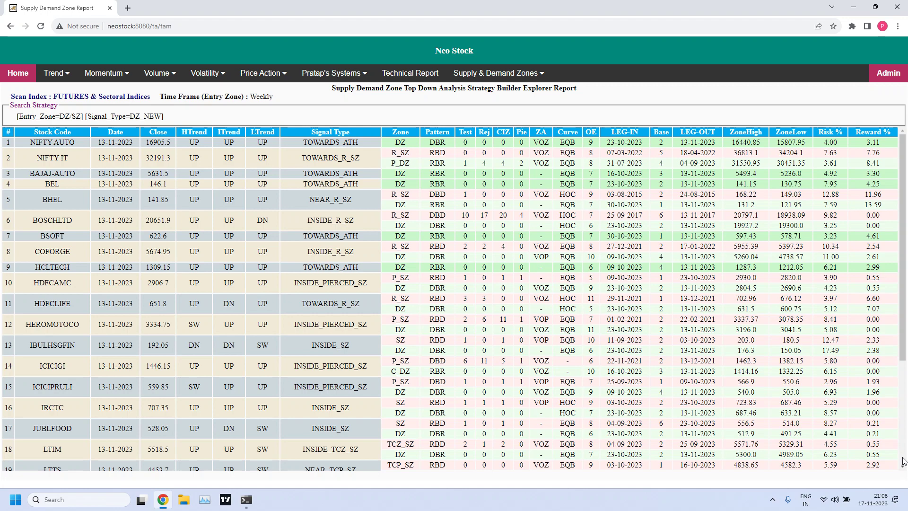
scroll(904, 461, down, 3)
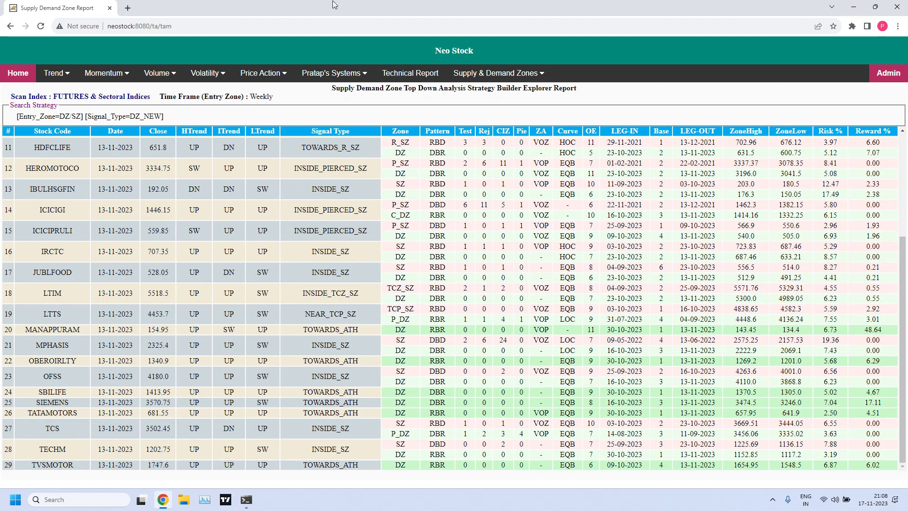
Go back to the strategy builder and run the WEEKLY scan with signal type SZ_NEW.
click(13, 30)
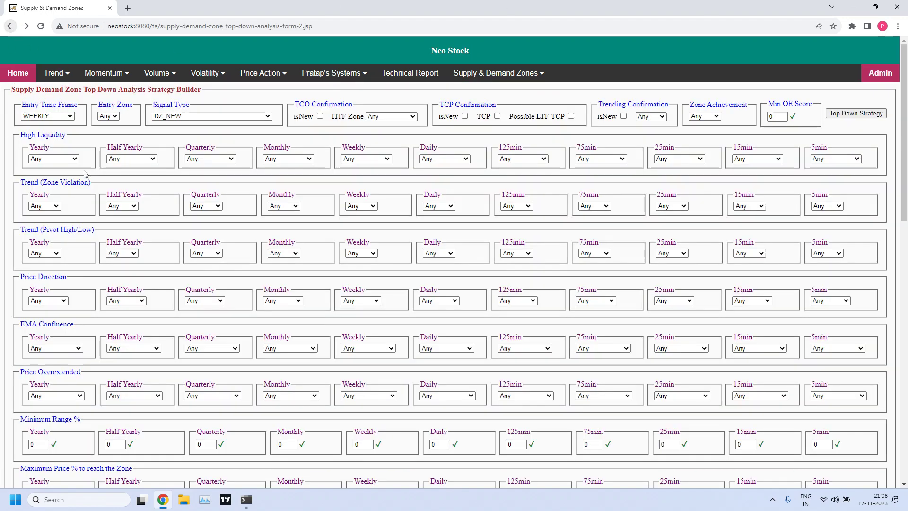
click(71, 116)
click(72, 118)
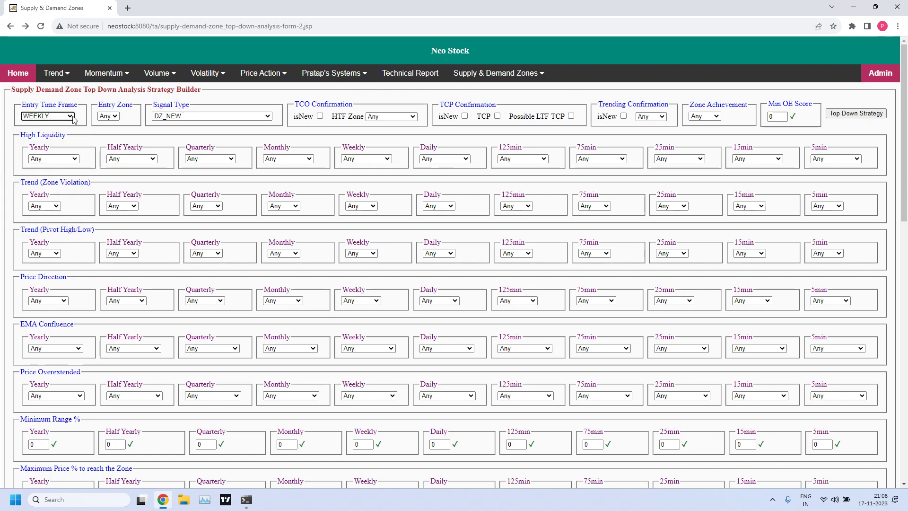
click(268, 117)
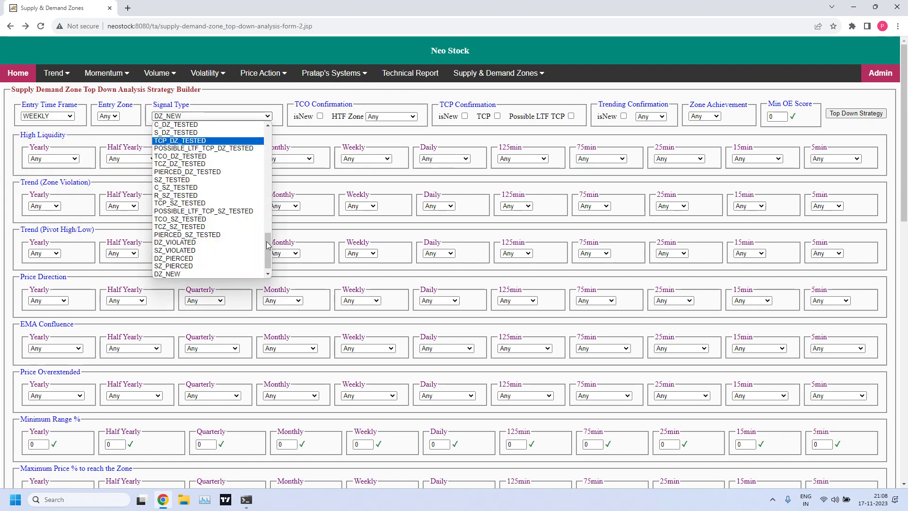
scroll(267, 242, down, 1)
click(161, 275)
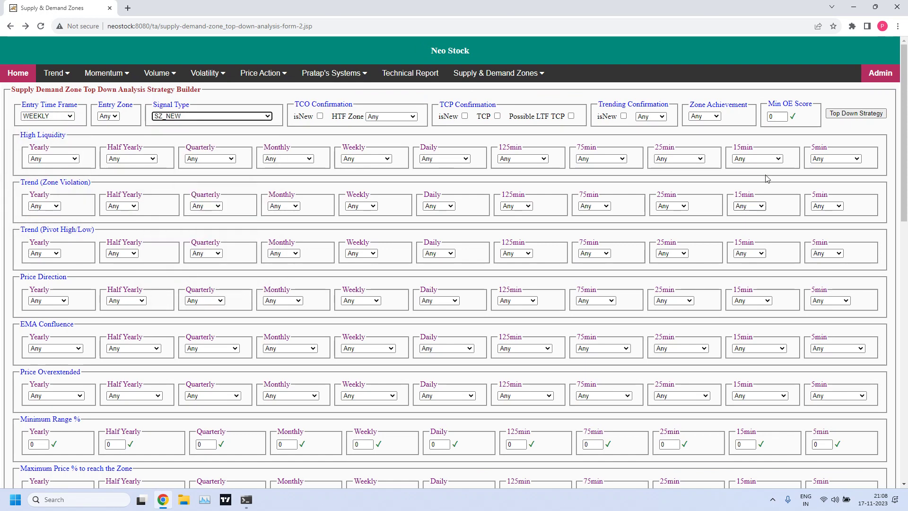
click(865, 115)
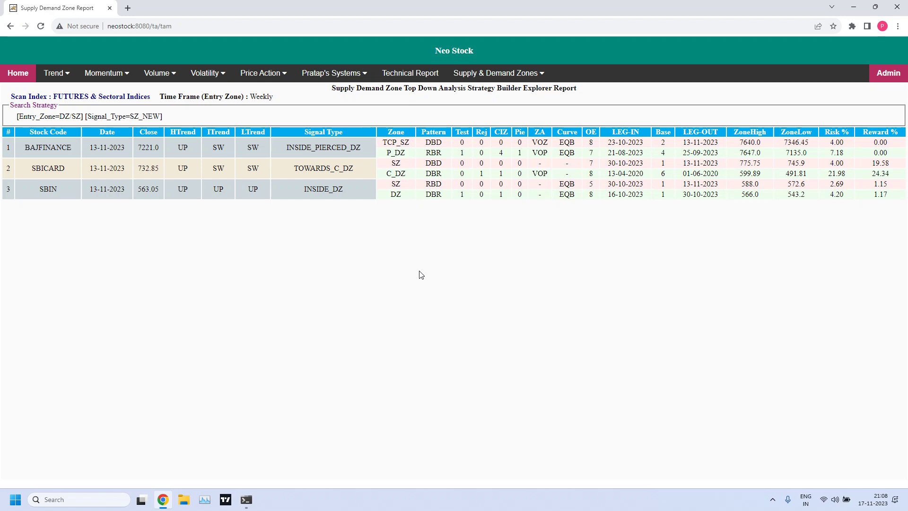
Open a fresh Top Down Analysis Strategy Builder and run the WEEKLY scan with signal type Any.
mouse_move(502, 86)
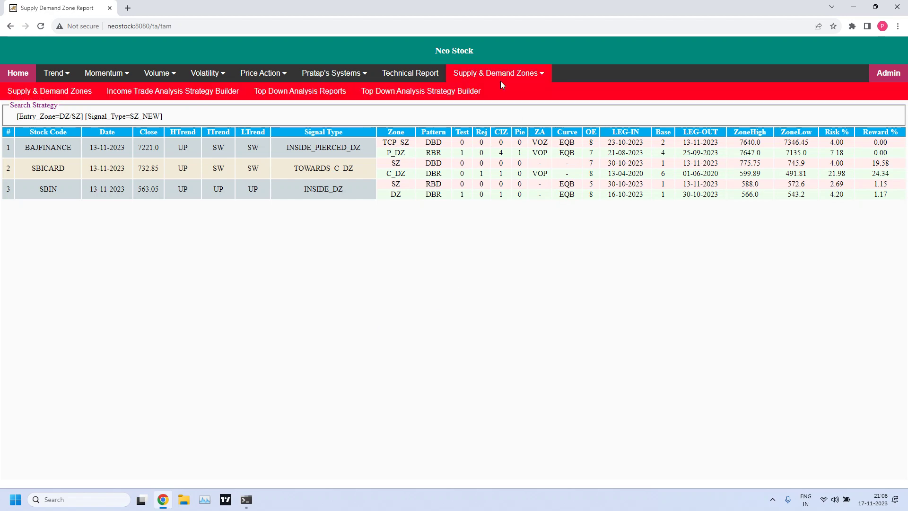
click(477, 95)
click(47, 115)
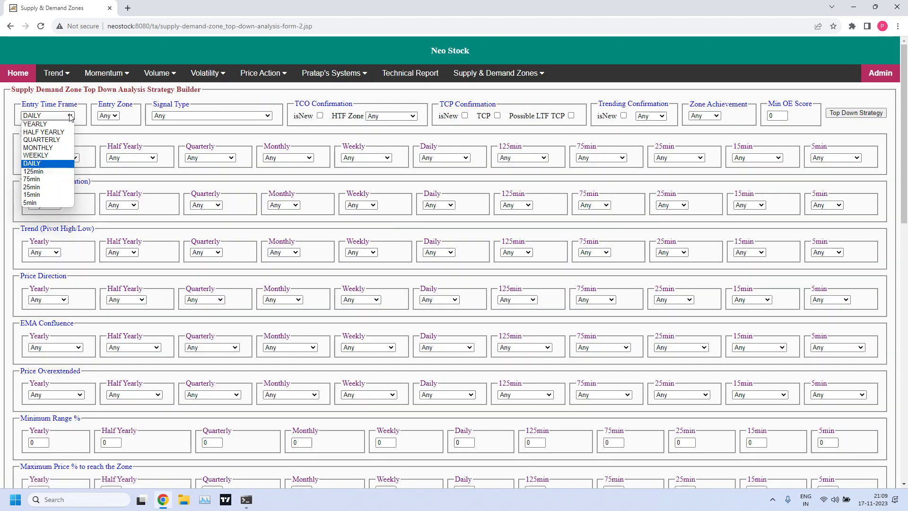
click(40, 159)
click(856, 112)
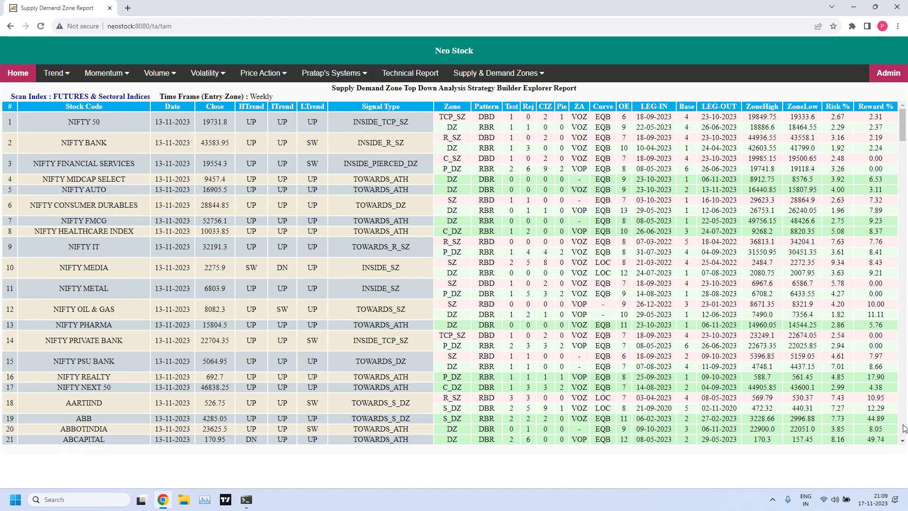
Review the unfiltered weekly report to its end, examining each stock's trends, signal type and zones.
scroll(903, 428, down, 6)
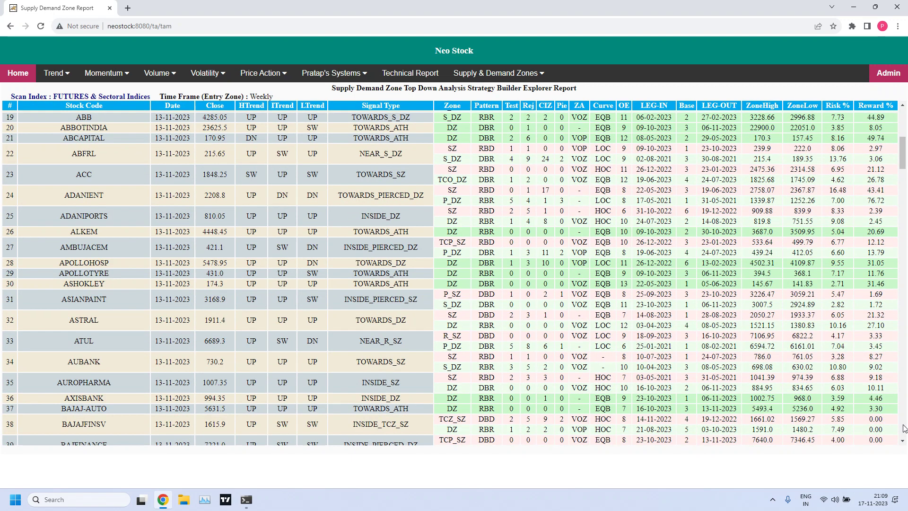
scroll(903, 428, down, 6)
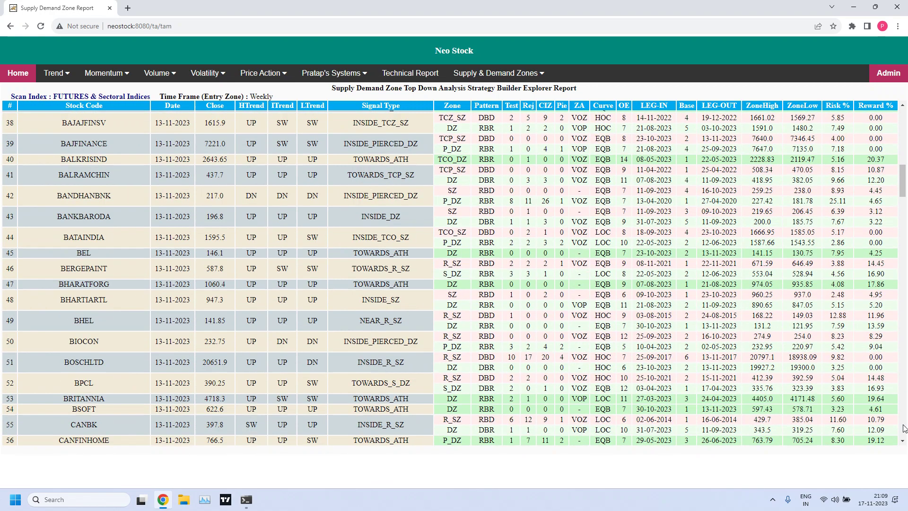
scroll(903, 428, down, 6)
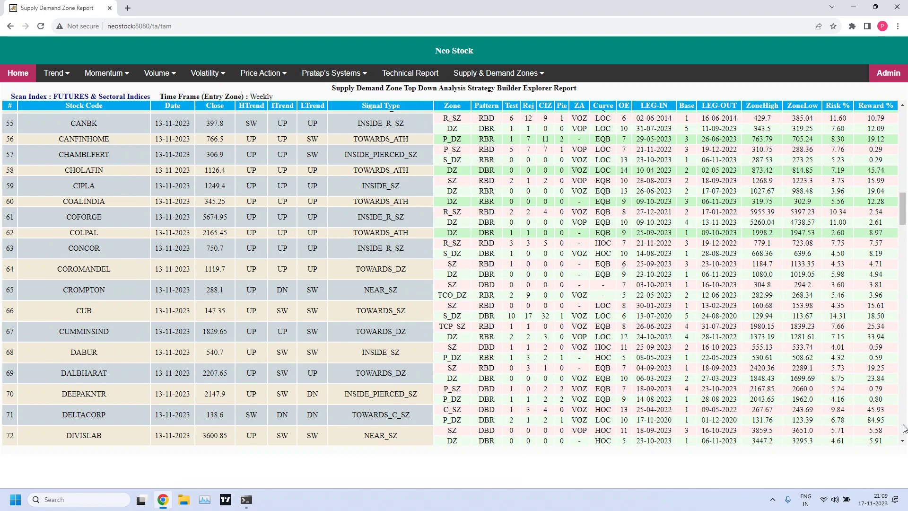
scroll(903, 428, down, 6)
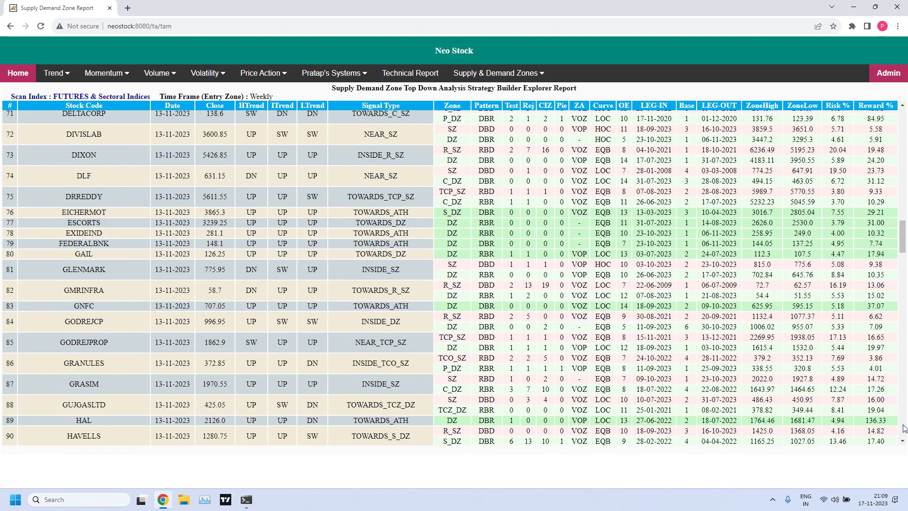
scroll(903, 428, down, 6)
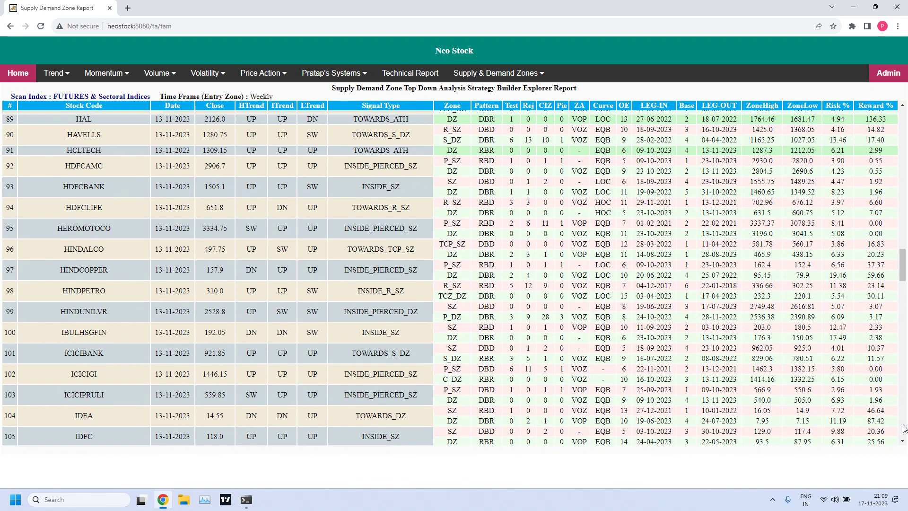
scroll(904, 428, down, 6)
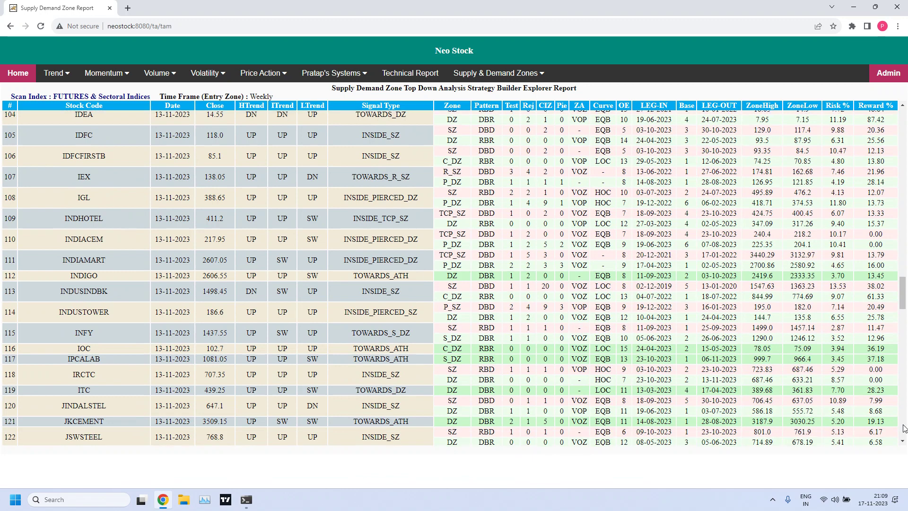
scroll(903, 428, down, 6)
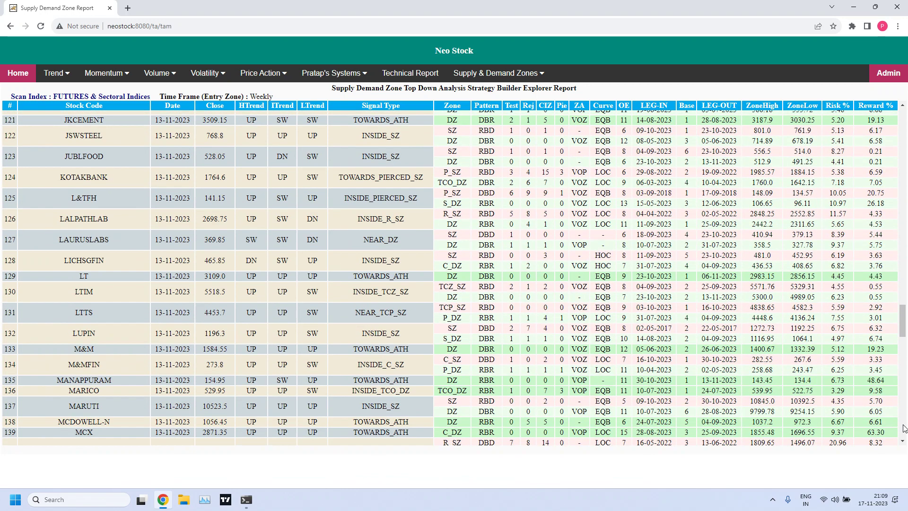
scroll(903, 428, down, 6)
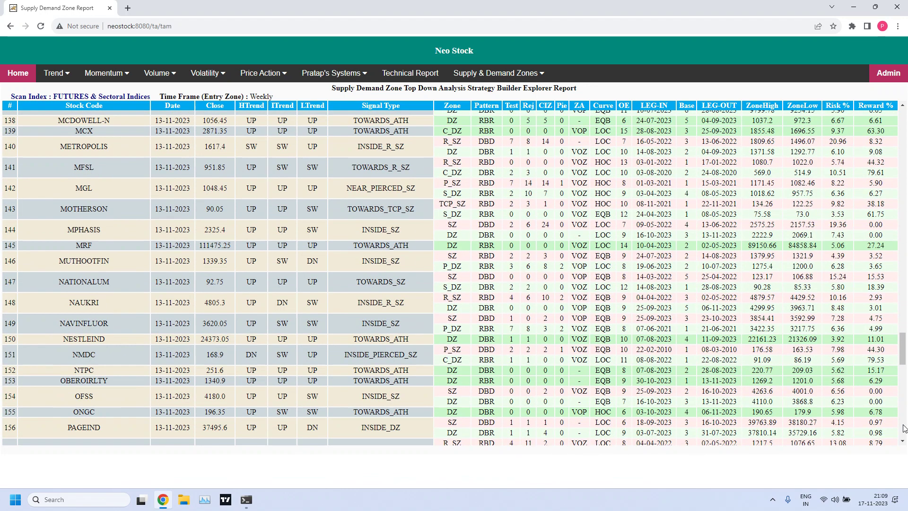
scroll(904, 428, down, 6)
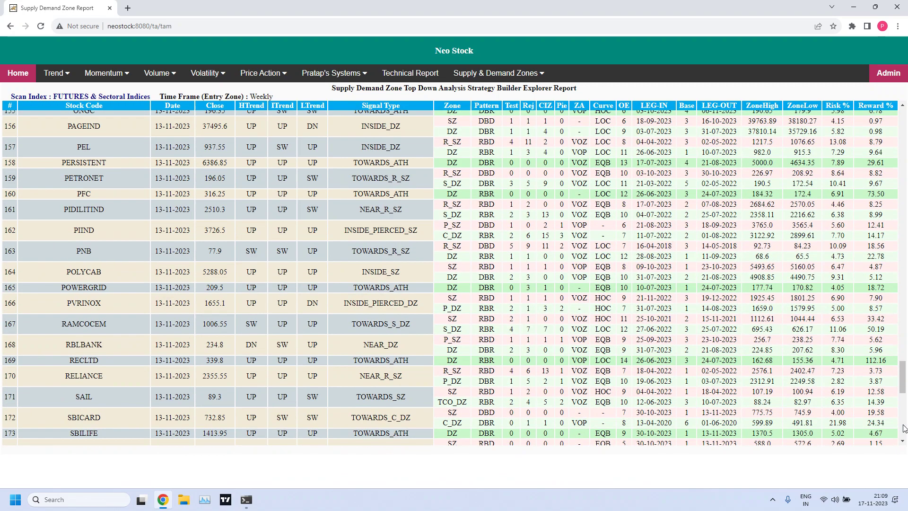
scroll(903, 428, down, 6)
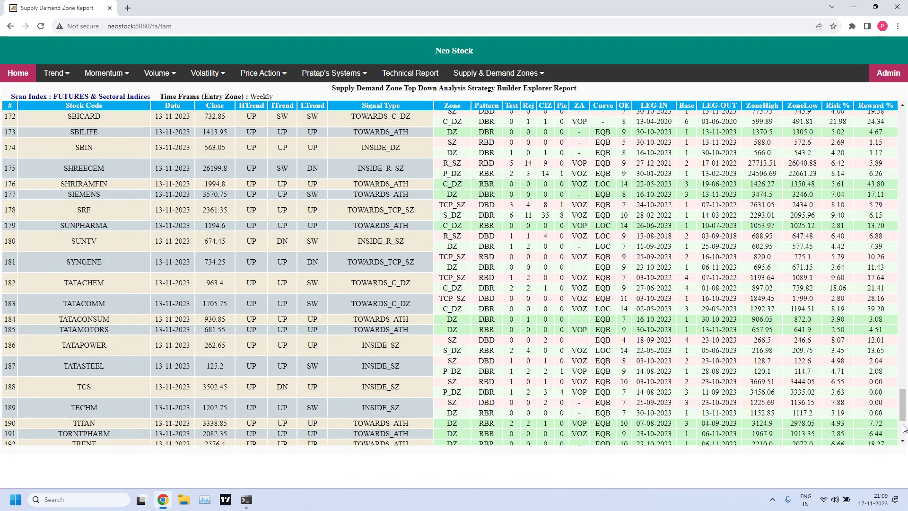
scroll(904, 438, down, 4)
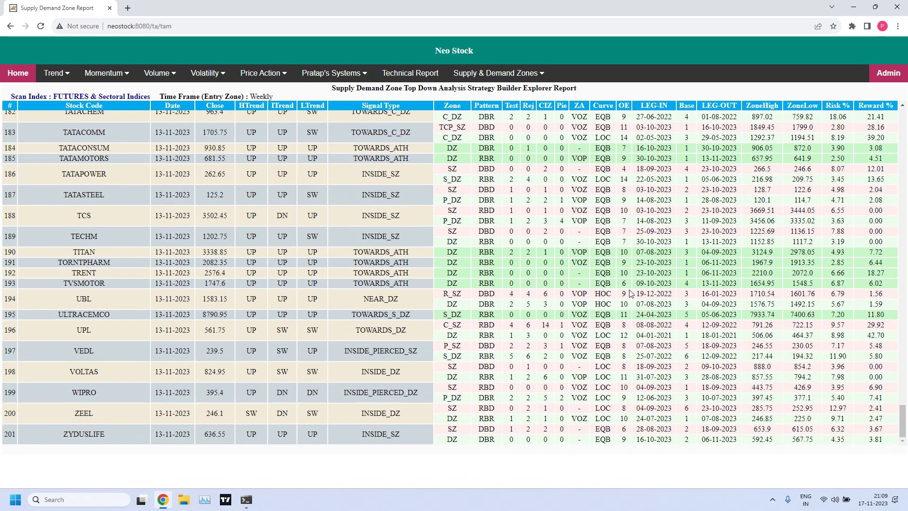
Open a fresh Top Down Analysis Strategy Builder and run the DAILY scan with signal type NEAR_ANY_DZ.
mouse_move(497, 79)
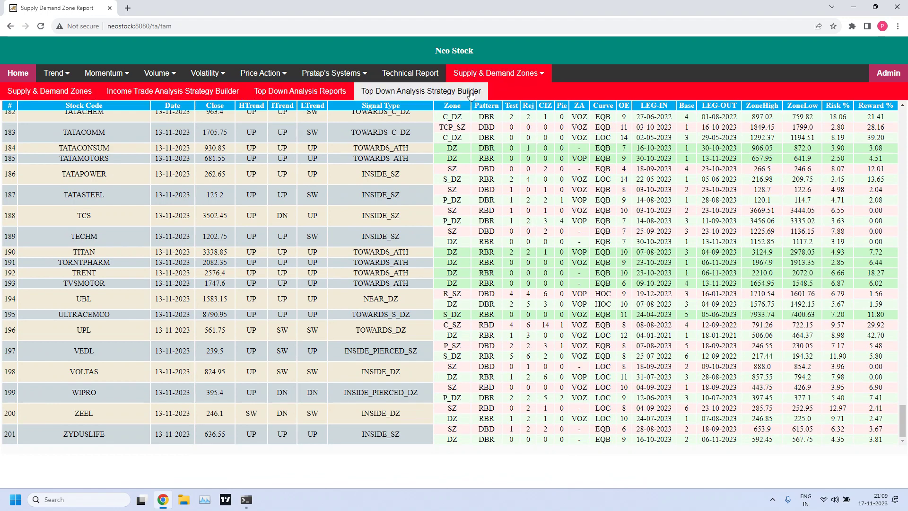
click(426, 91)
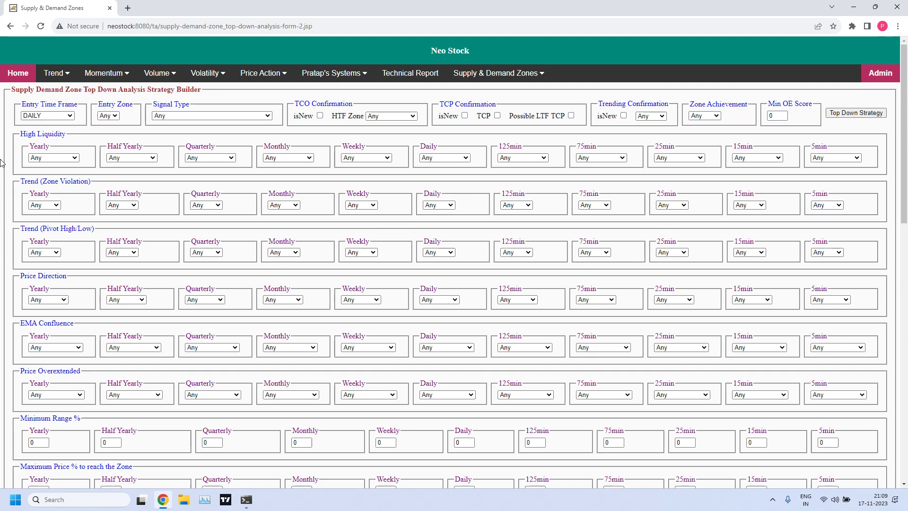
click(71, 118)
click(71, 118)
click(249, 118)
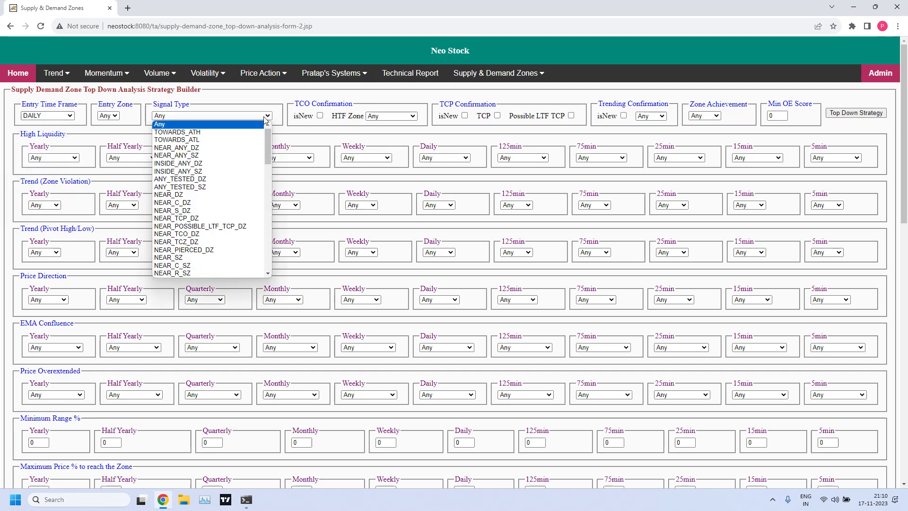
click(189, 149)
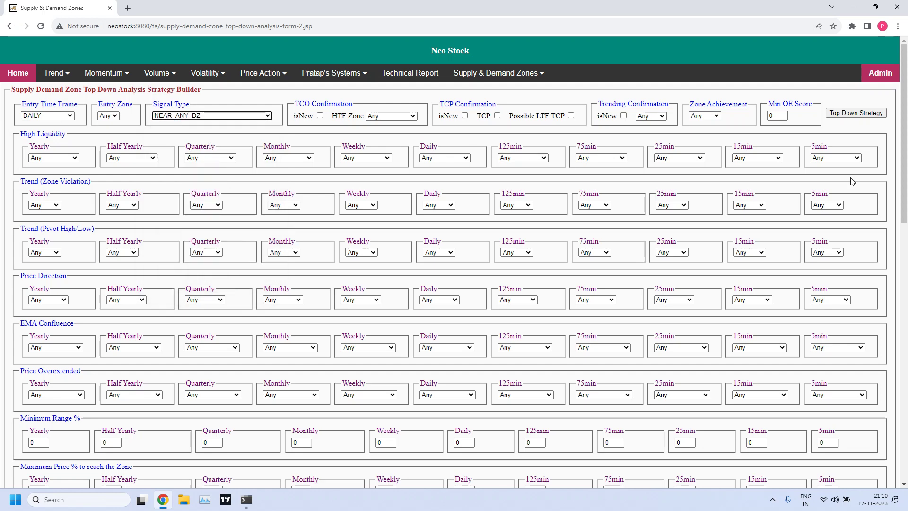
click(872, 115)
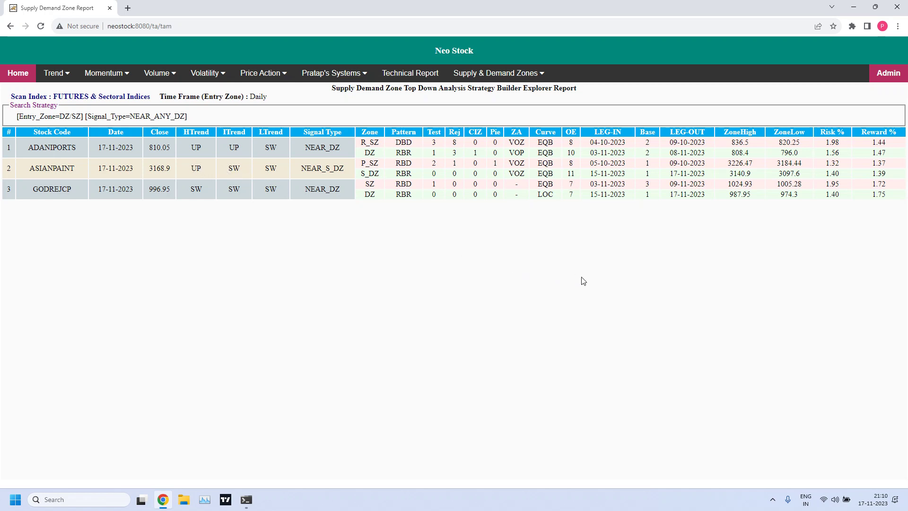
Go back to the strategy builder and run the DAILY scan with signal type NEAR_ANY_SZ.
click(9, 26)
click(71, 116)
click(72, 119)
click(222, 117)
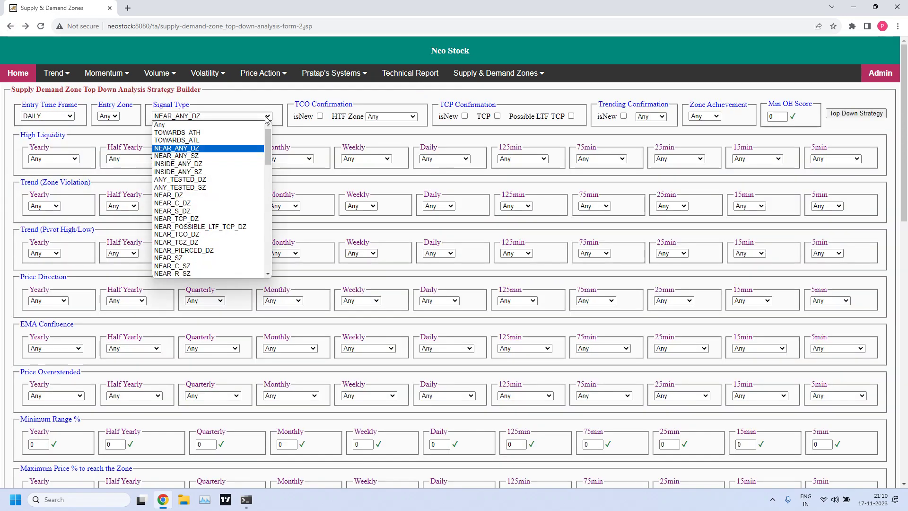
click(198, 157)
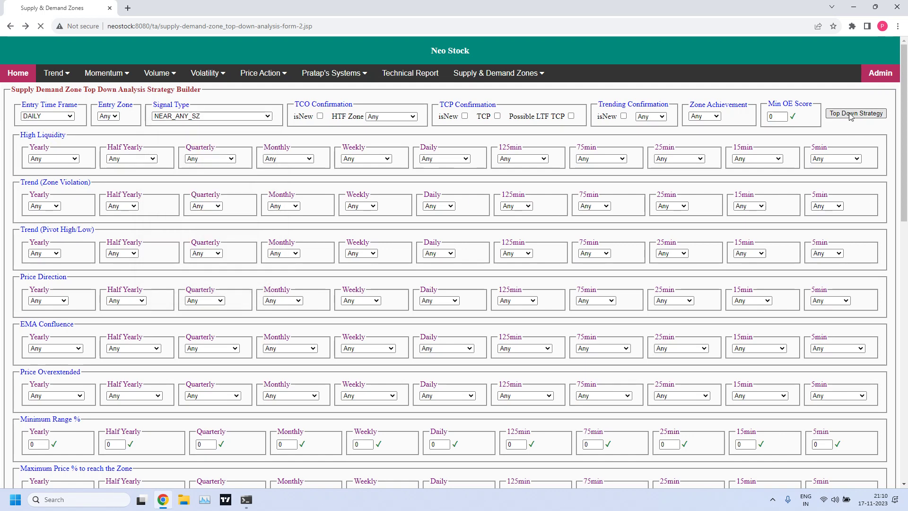
click(850, 115)
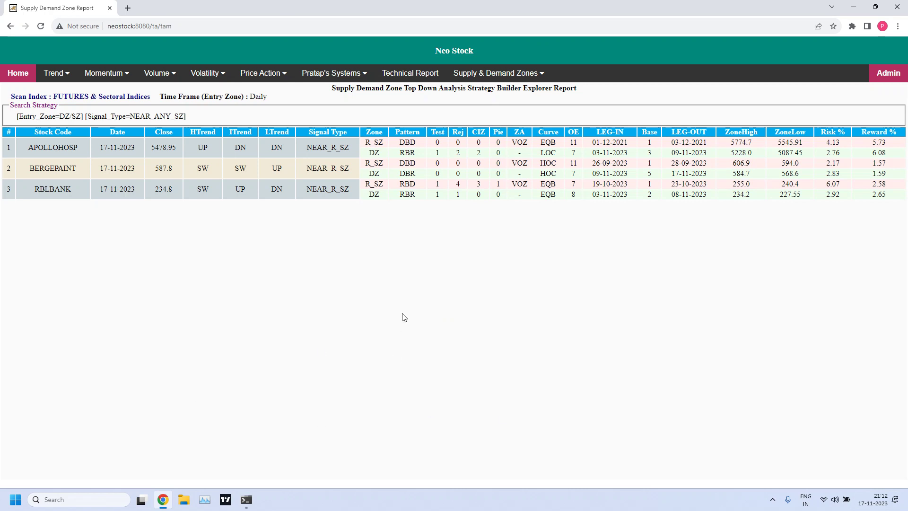
Start a fresh Top Down Analysis strategy on the DAILY entry time frame with the entry zone set to DZ.
mouse_move(470, 77)
click(463, 92)
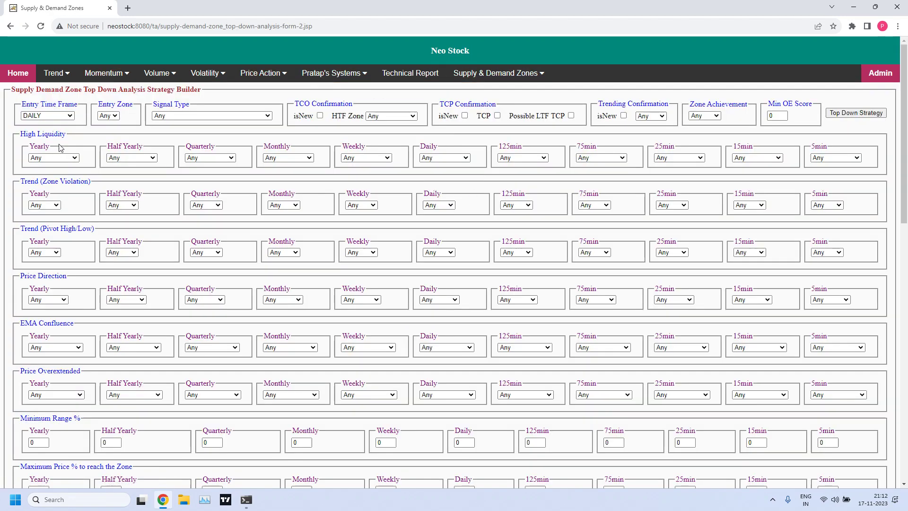
click(75, 118)
click(73, 119)
click(116, 119)
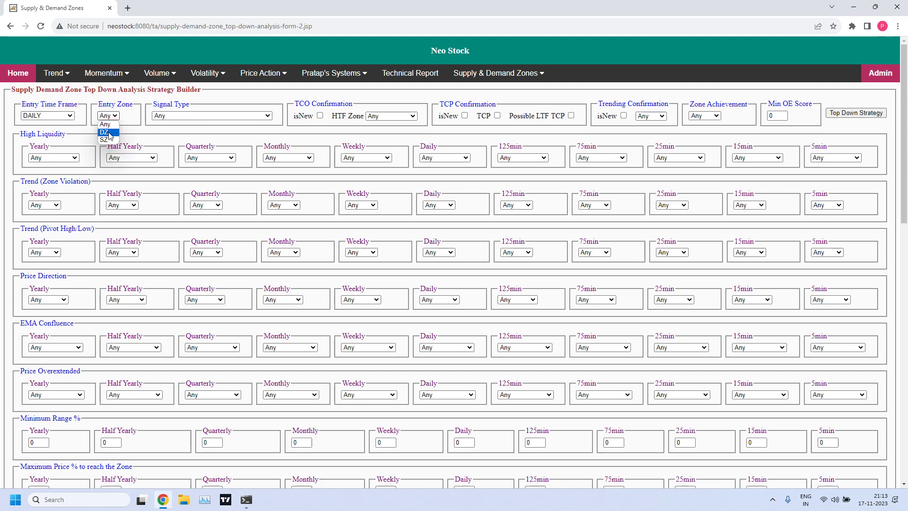
click(107, 133)
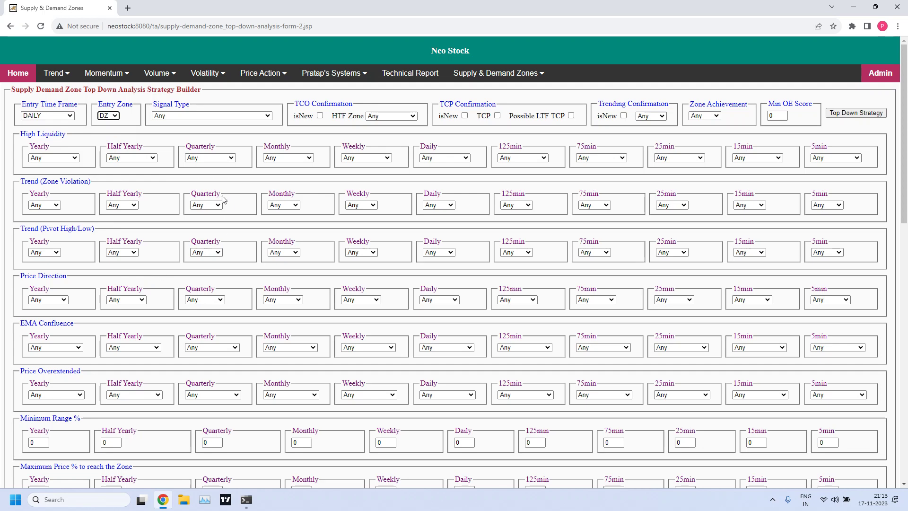
Set the Trend (Zone Violation) filters to UP/SW for Monthly and UP for Weekly.
click(296, 206)
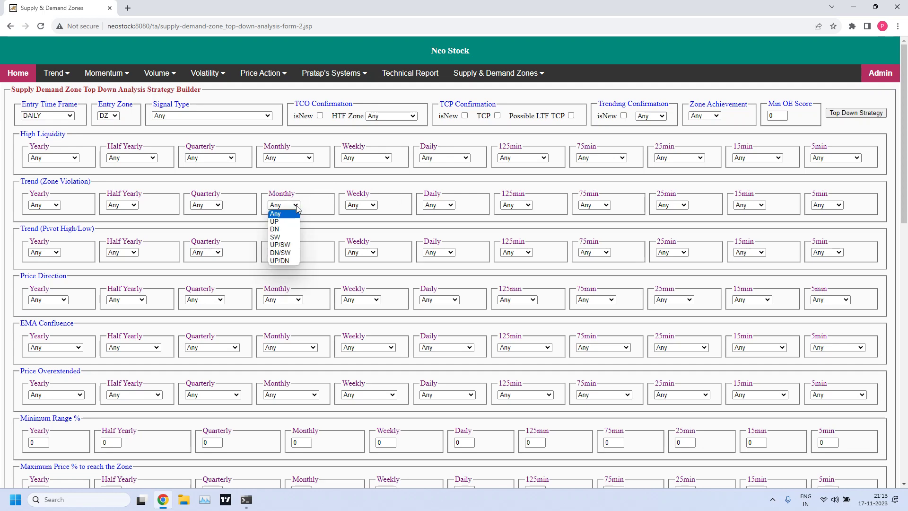
click(288, 245)
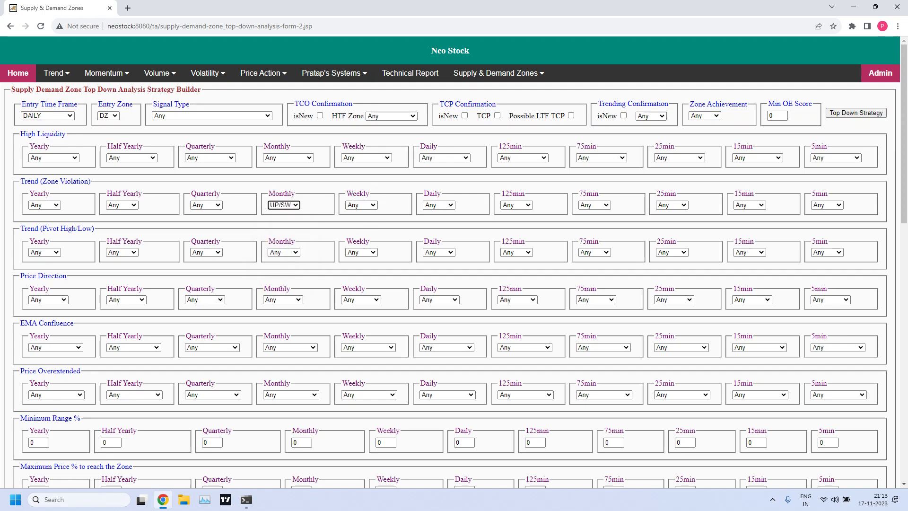
click(373, 205)
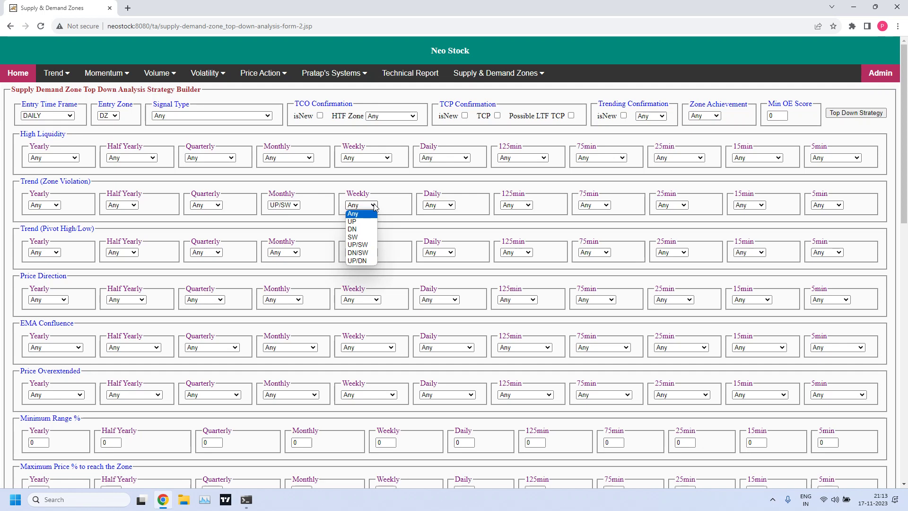
click(352, 222)
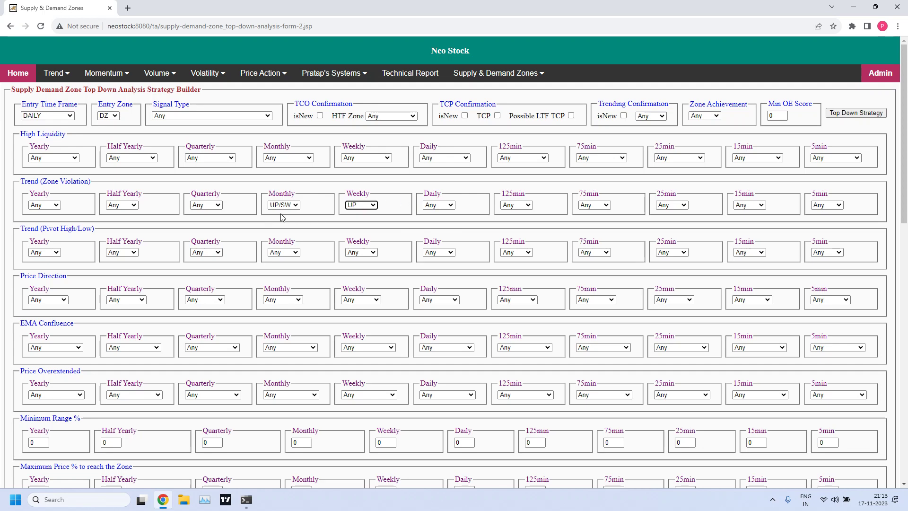
click(335, 188)
drag(22, 277, 72, 280)
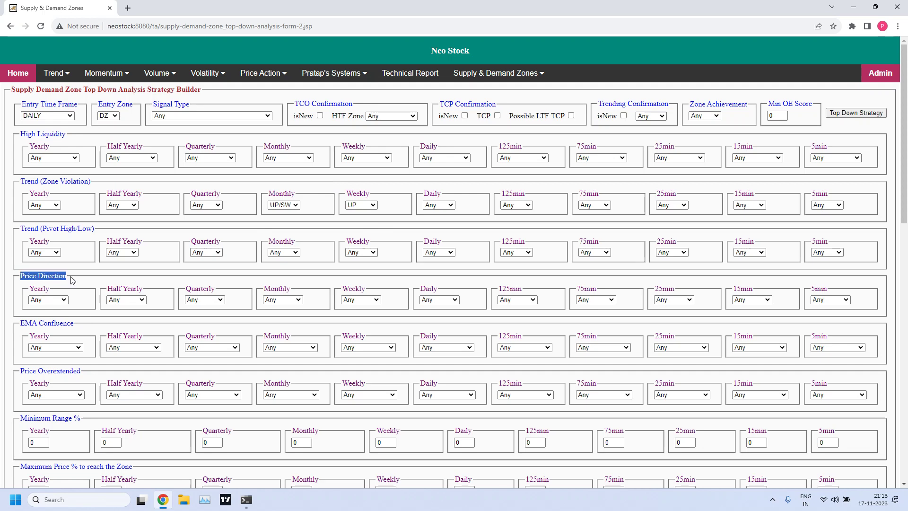
Set the Price Direction filters to DZ-->SZ for both Monthly and Weekly.
click(94, 281)
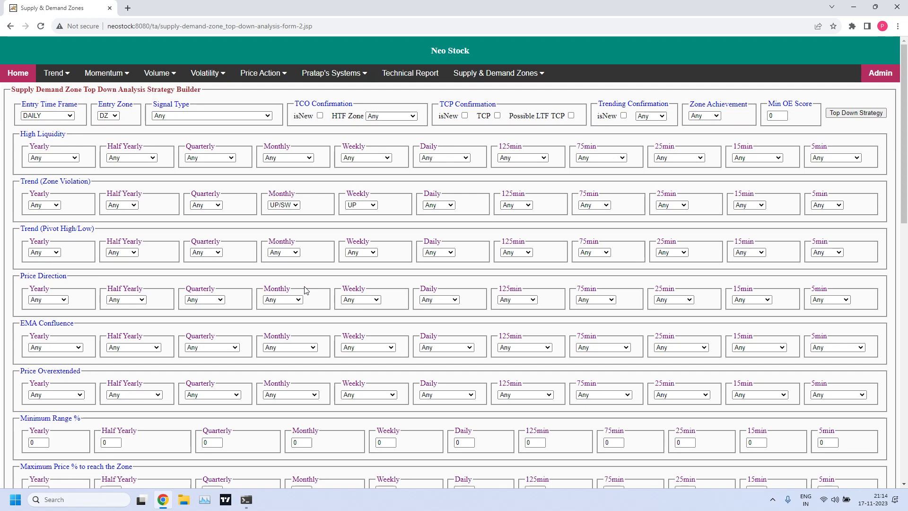
drag(20, 276, 69, 280)
click(162, 282)
click(299, 300)
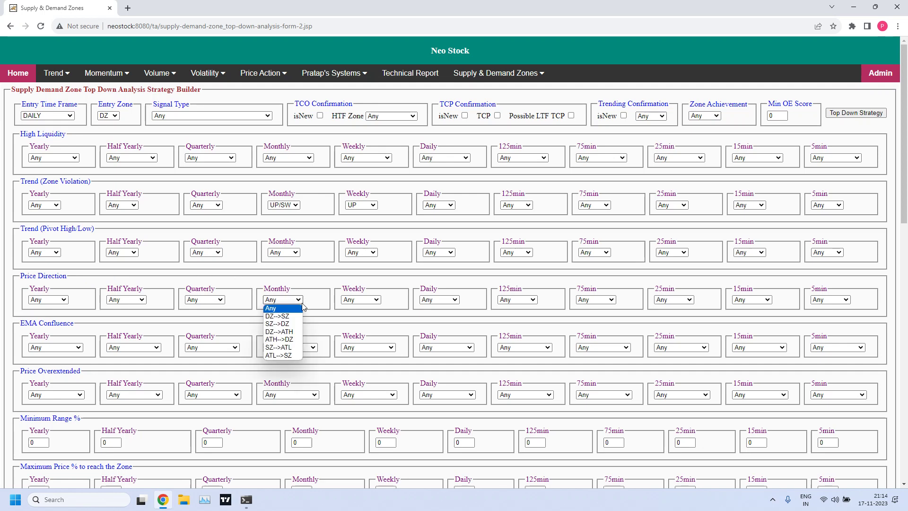
click(276, 317)
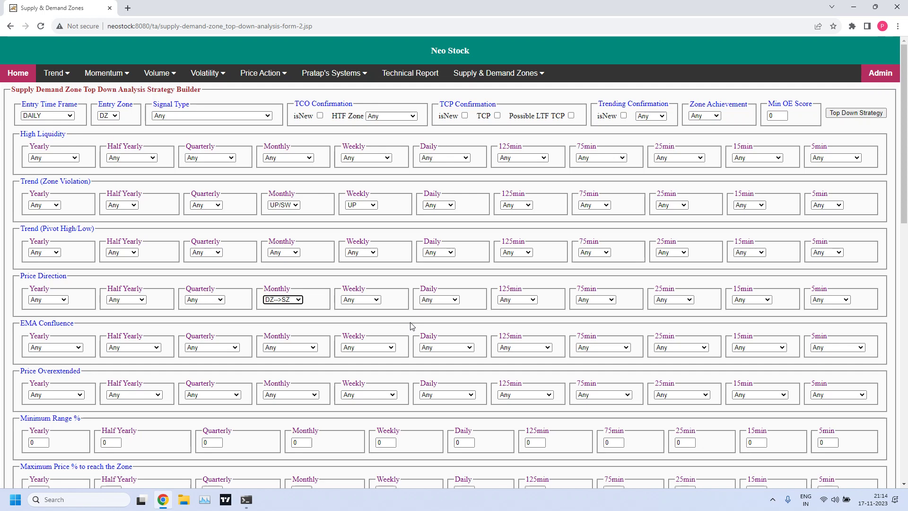
click(376, 300)
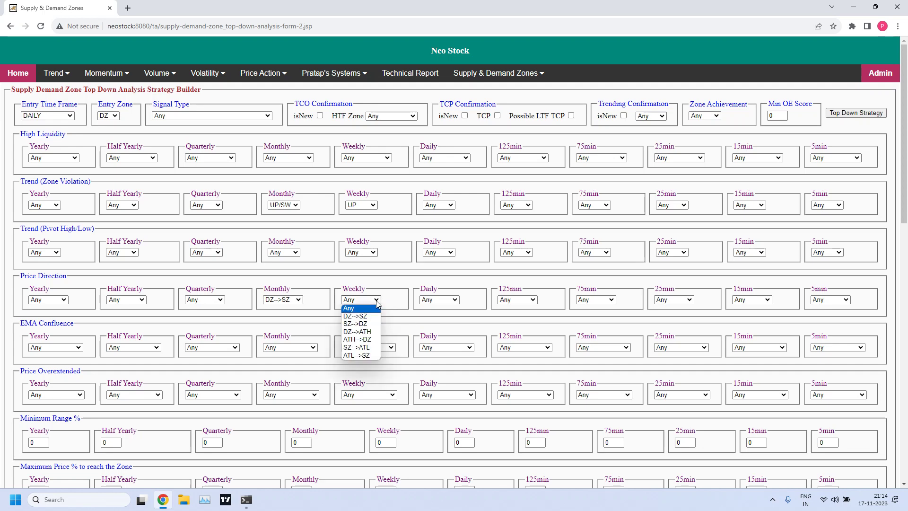
click(357, 317)
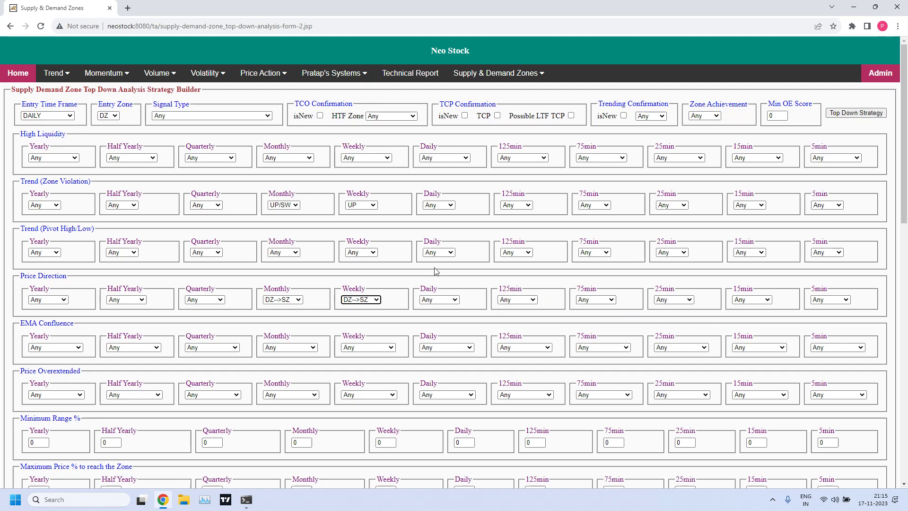
Set the Daily Pierced Count minimum and maximum to 0.
scroll(433, 269, down, 2)
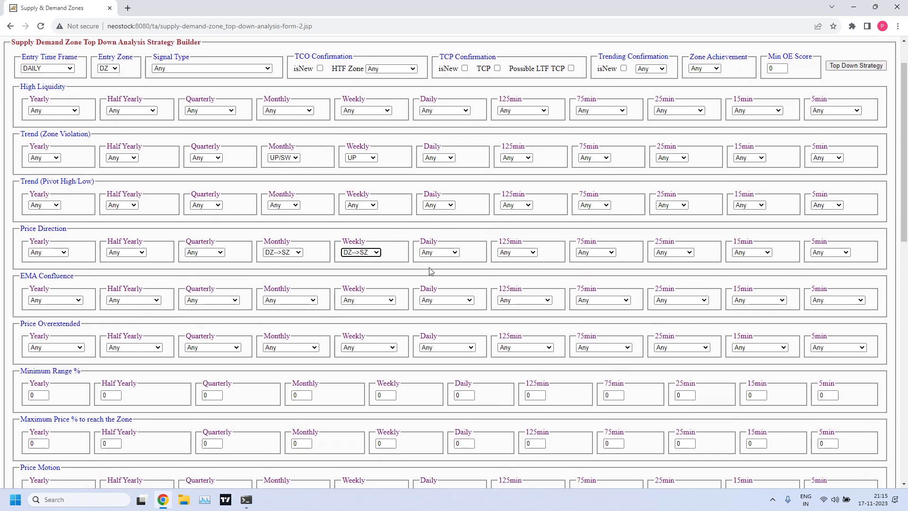
scroll(437, 254, down, 1)
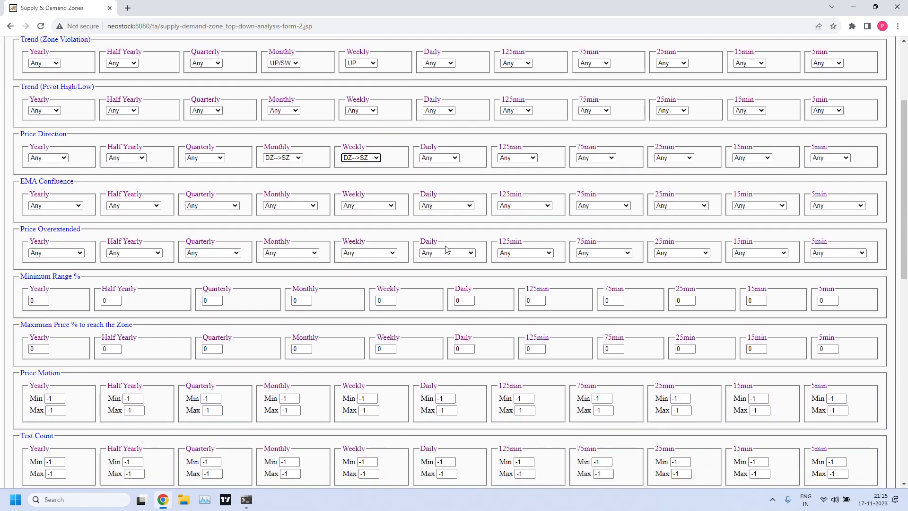
scroll(462, 244, down, 1)
scroll(468, 240, down, 1)
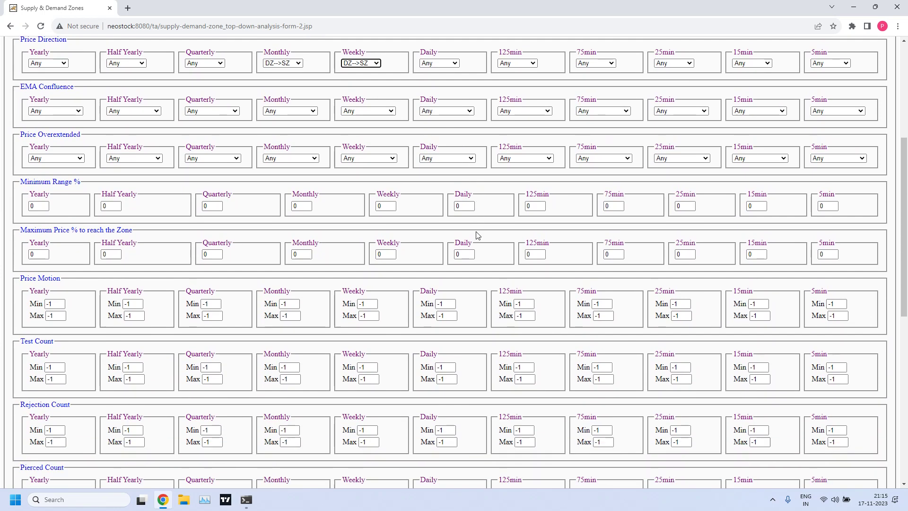
scroll(478, 235, down, 1)
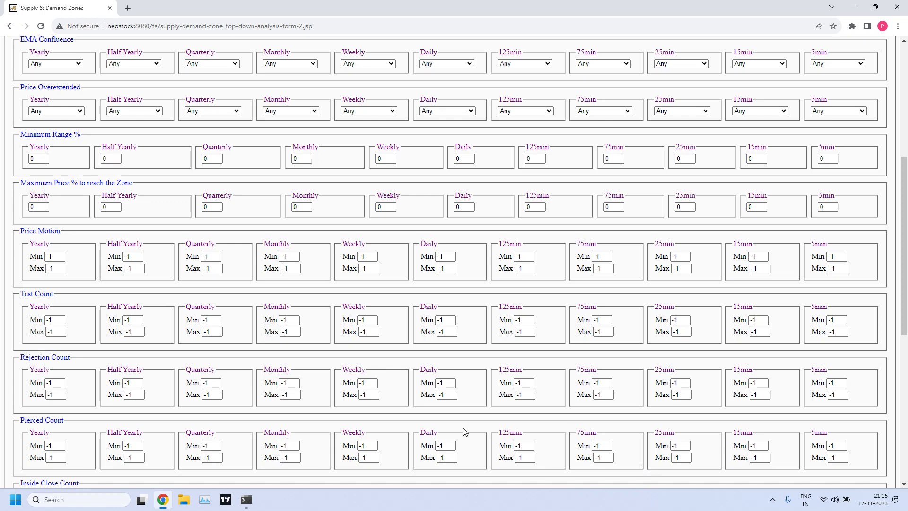
drag(449, 446, 415, 444)
text(0)
key(Tab)
text(0)
scroll(548, 385, up, 1)
scroll(552, 380, up, 5)
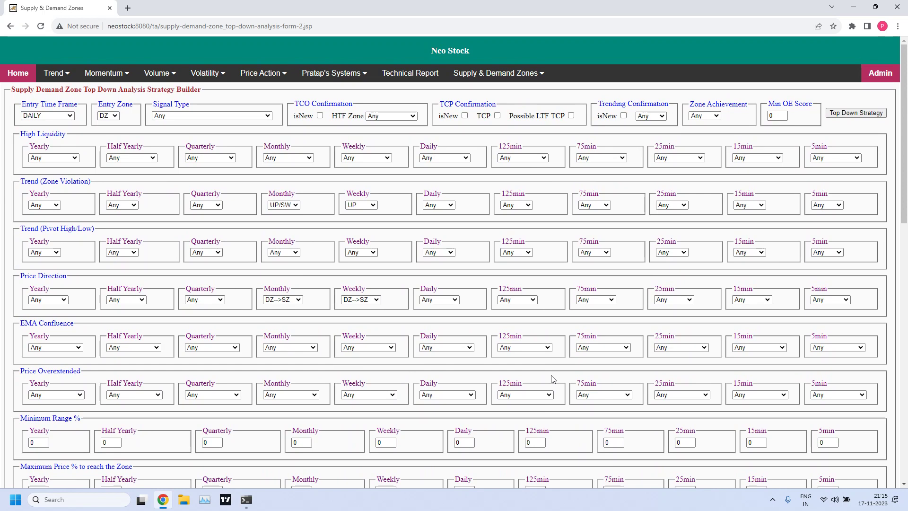
Leave the Daily Test Count limits at -1 and run the Top Down Strategy scan.
scroll(457, 331, down, 3)
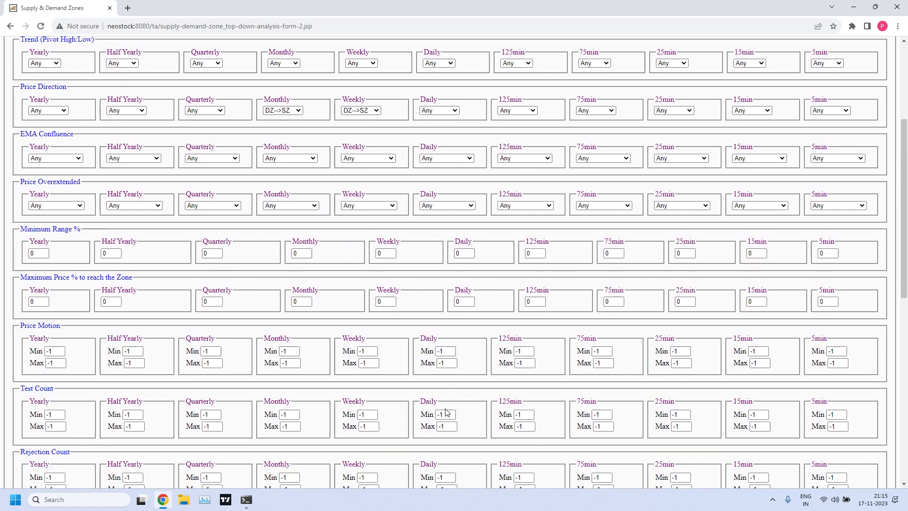
click(447, 414)
mouse_move(446, 415)
mouse_down()
mouse_move(431, 414)
mouse_move(438, 426)
mouse_up()
click(456, 392)
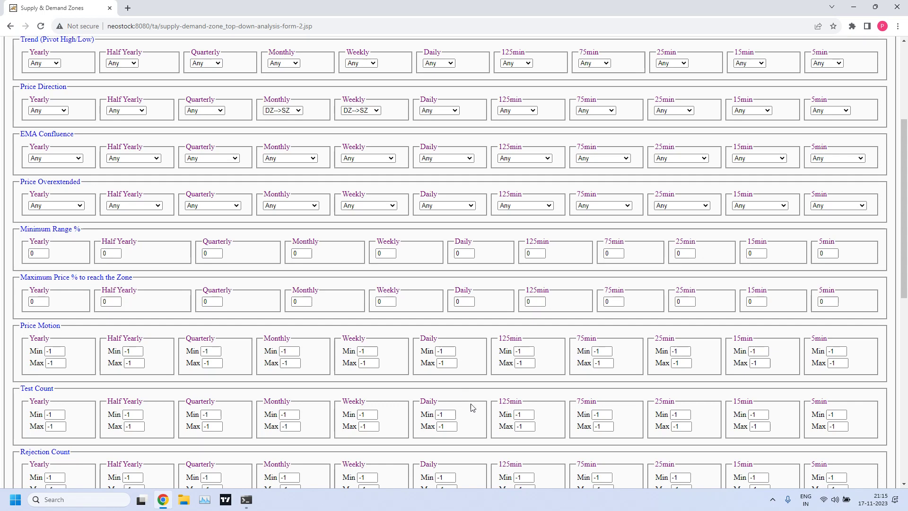
click(444, 414)
scroll(561, 328, up, 4)
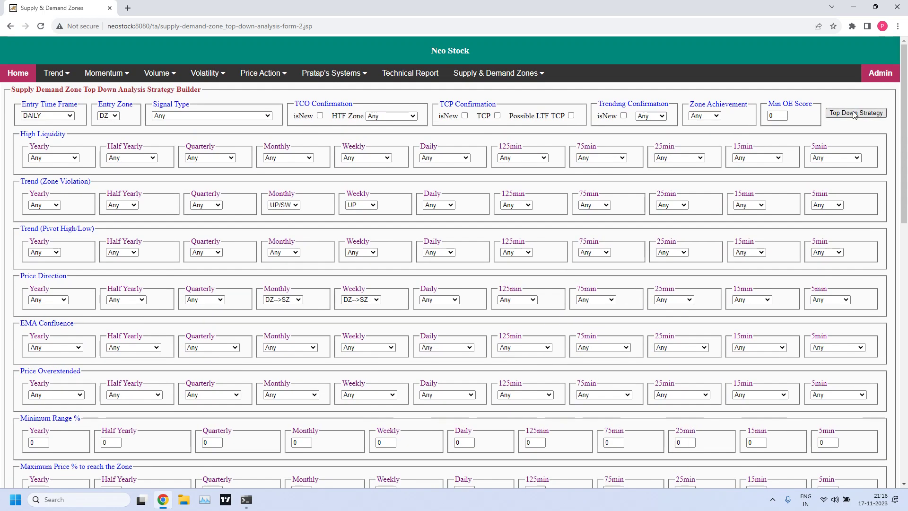
click(854, 116)
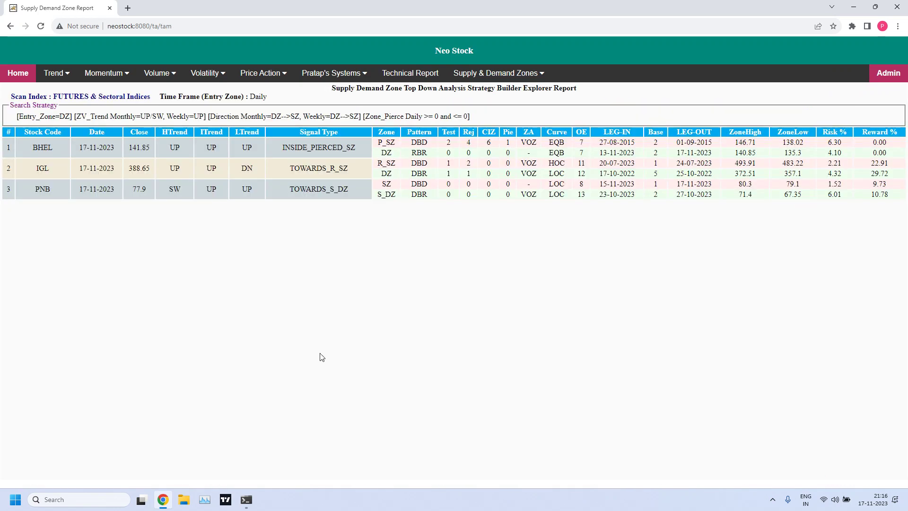
Examine the demand zone rows for BHEL, IGL and PNB, comparing their test, rejection and pierced counts and curve positions.
drag(447, 153, 512, 152)
drag(378, 155, 480, 154)
click(450, 154)
drag(447, 177, 491, 176)
drag(378, 174, 468, 173)
click(468, 173)
mouse_move(451, 195)
mouse_down()
mouse_move(501, 195)
mouse_move(390, 207)
mouse_move(379, 196)
mouse_move(462, 197)
mouse_up()
click(441, 201)
click(465, 229)
drag(377, 194, 440, 196)
click(525, 222)
drag(549, 194, 571, 156)
click(550, 156)
click(567, 177)
Return to the strategy builder, set the Monthly Price Direction to DZ-->ATH, rerun the scan and review the report's trend columns.
click(10, 26)
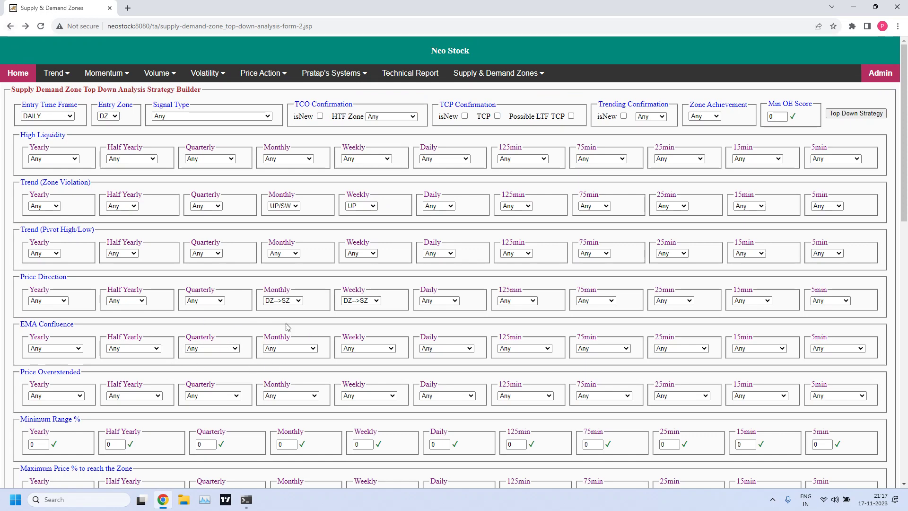
click(378, 302)
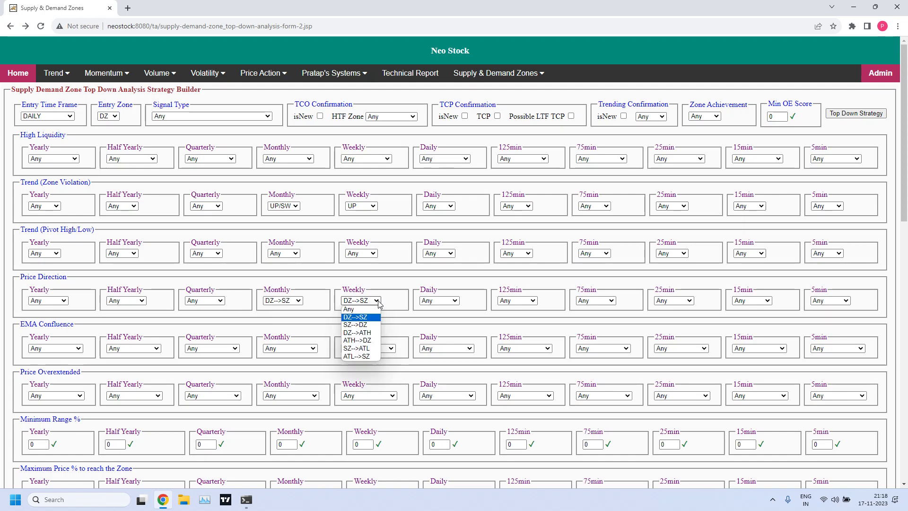
click(379, 302)
drag(264, 290, 282, 289)
click(283, 300)
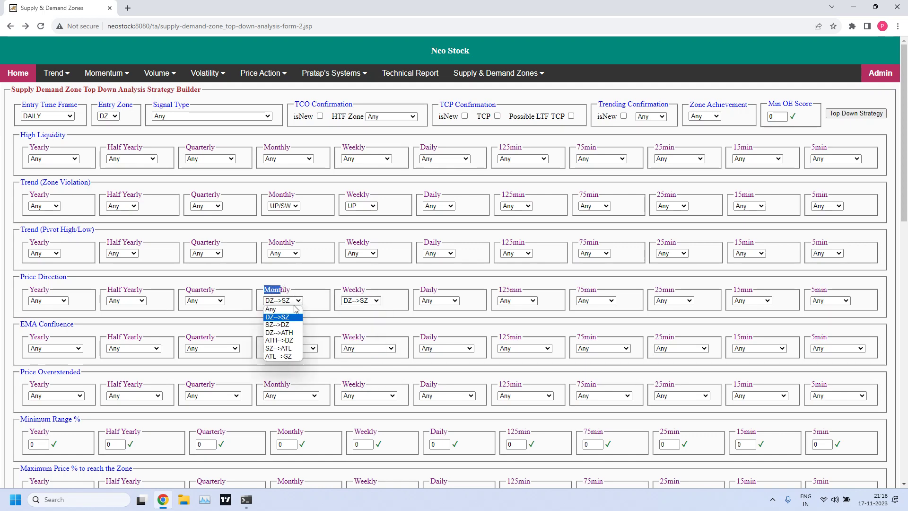
click(274, 333)
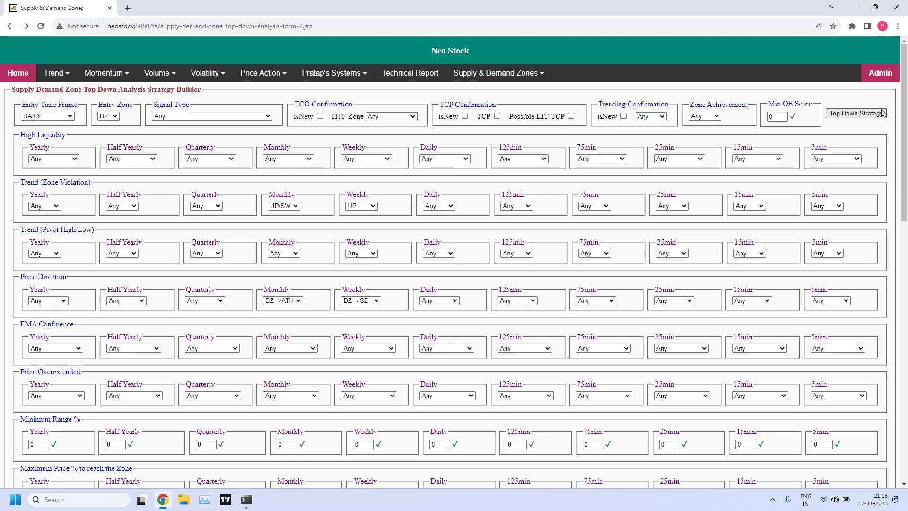
click(864, 118)
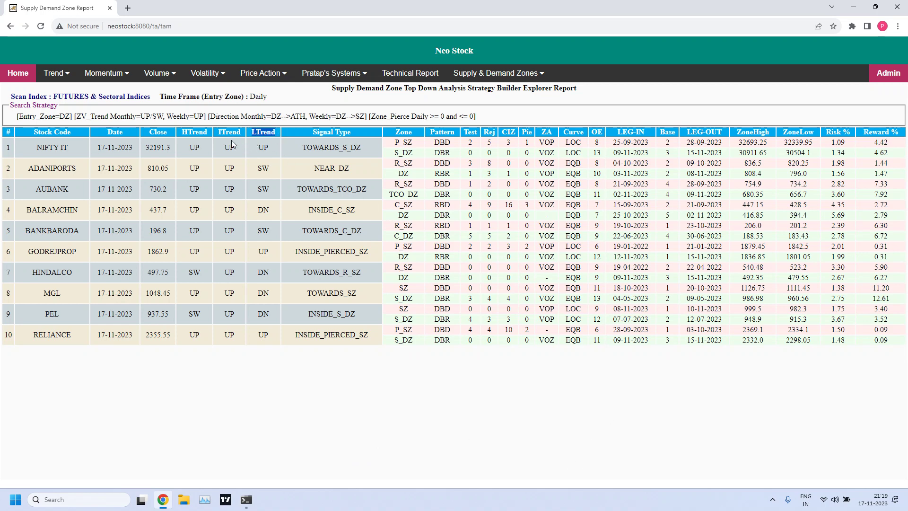
drag(219, 133, 240, 132)
drag(182, 133, 211, 133)
click(197, 369)
Return to the strategy builder, set the Weekly Price Direction to DZ-->ATH, rerun the scan and look through the full stock list.
click(10, 27)
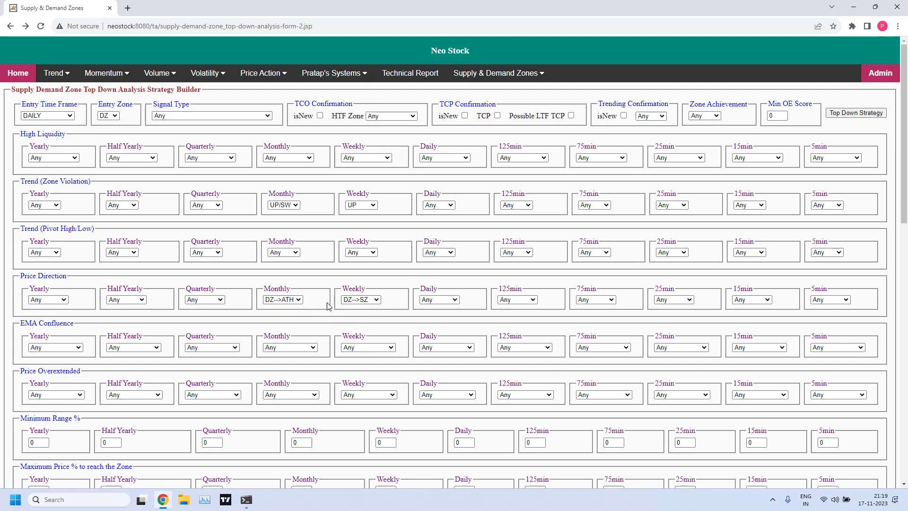
click(377, 303)
key(Down)
key(Down)
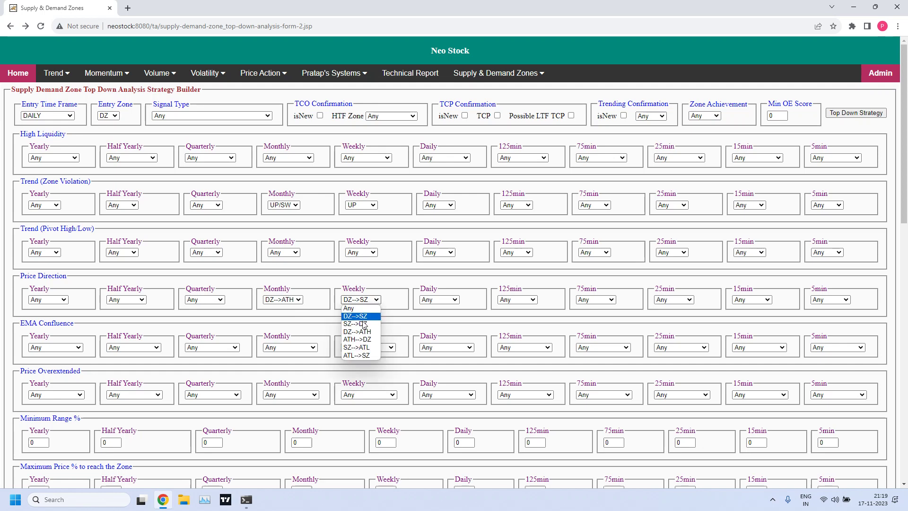
key(Return)
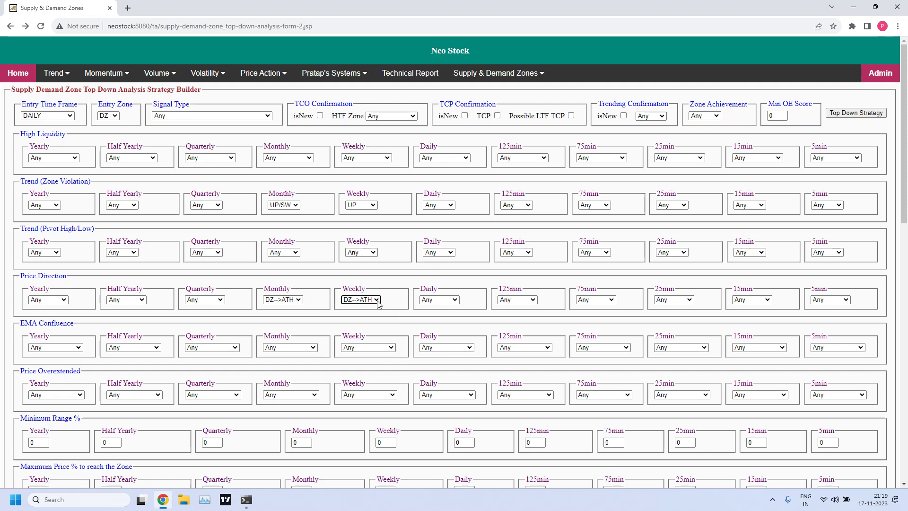
click(847, 116)
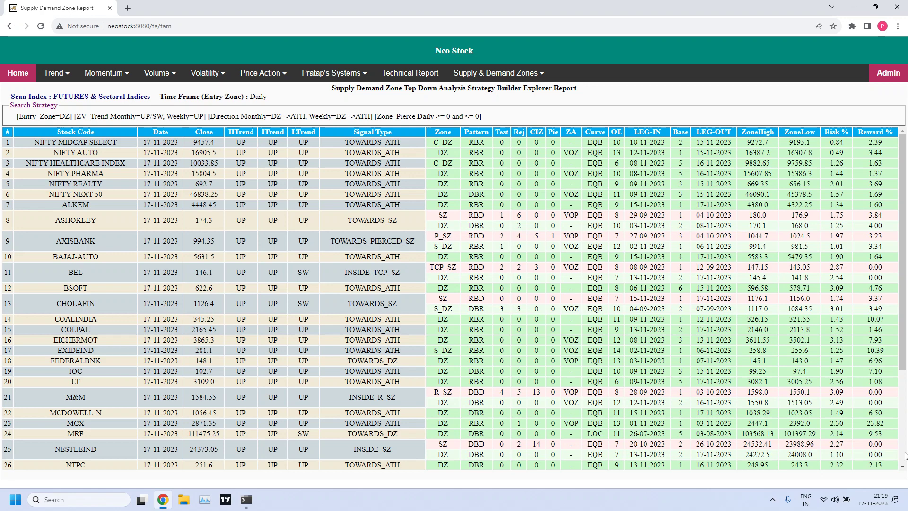
scroll(904, 456, down, 3)
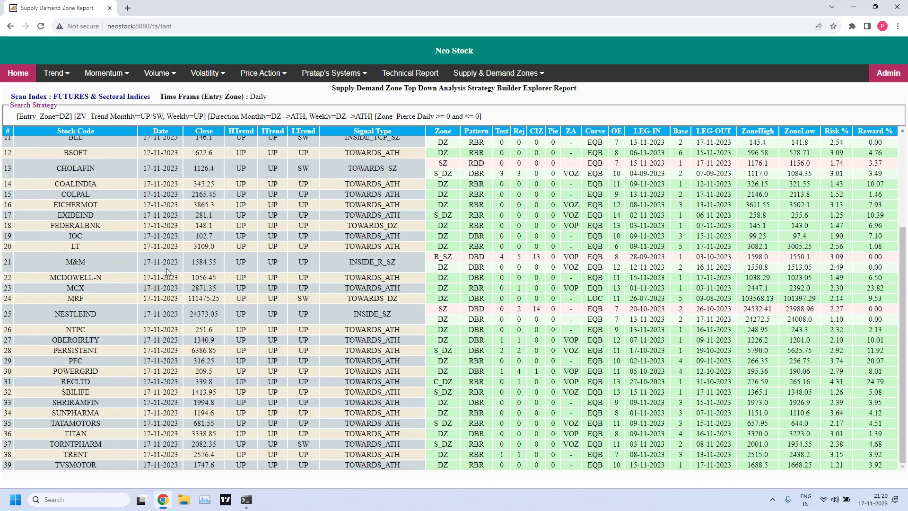
Go back to the strategy builder and switch the Entry Zone to SZ, keeping the DAILY entry time frame.
click(10, 28)
click(70, 117)
click(71, 118)
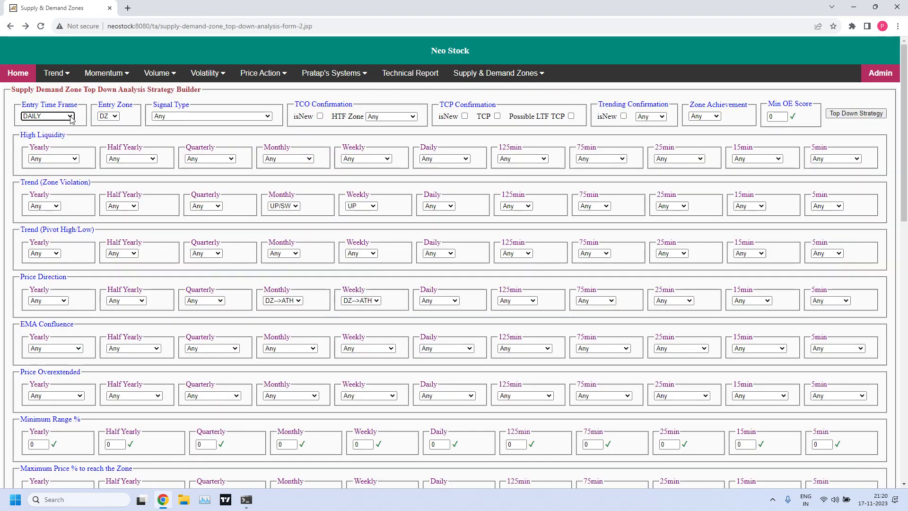
click(115, 116)
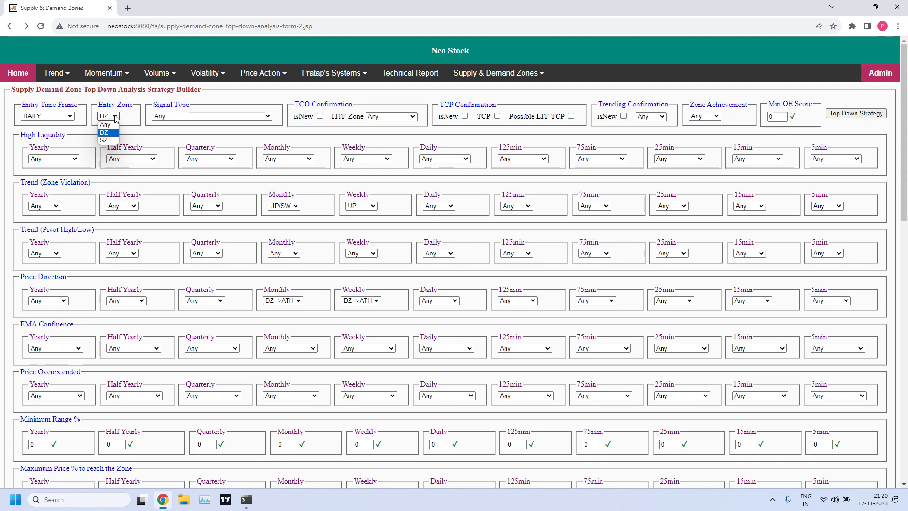
click(107, 141)
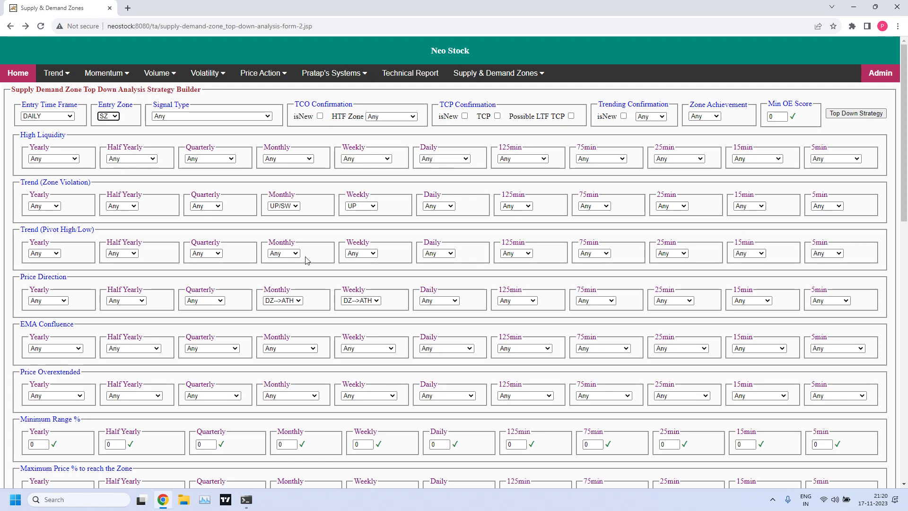
Set the Trend (Zone Violation) filters to DN/SW for Monthly and DN for Weekly.
click(295, 206)
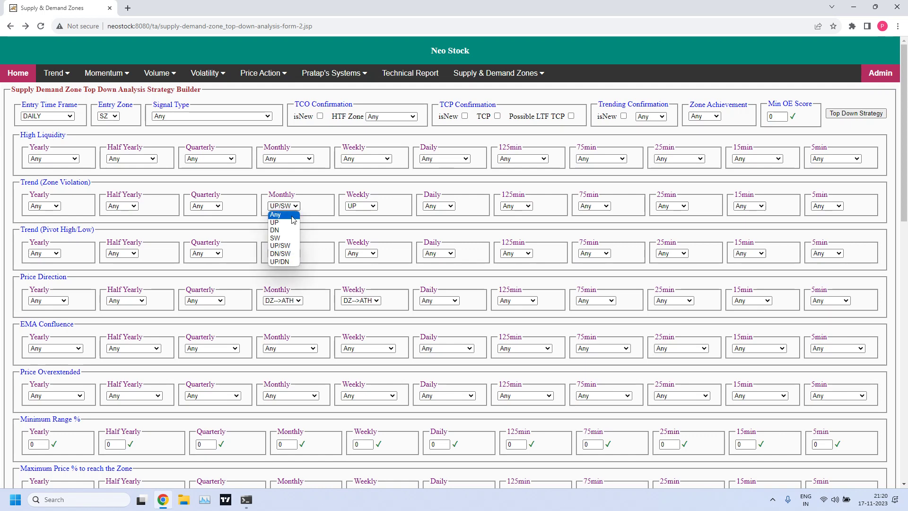
click(284, 254)
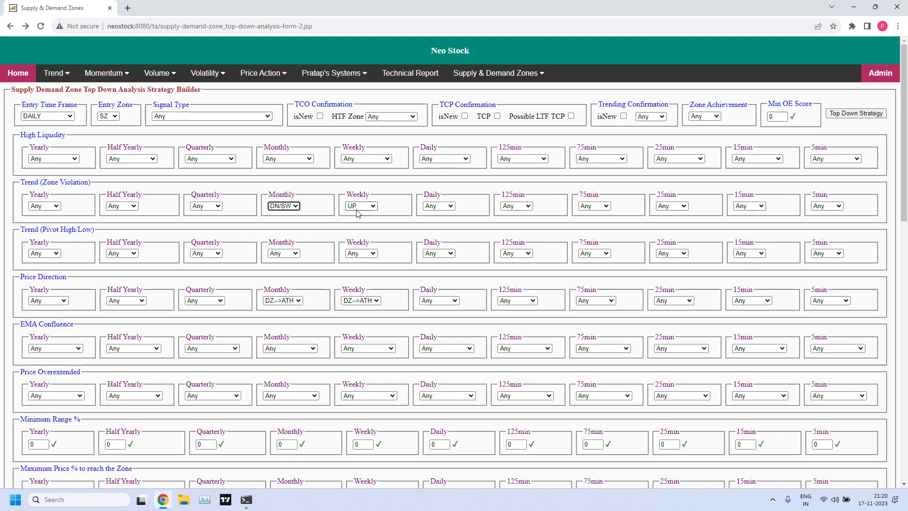
click(370, 206)
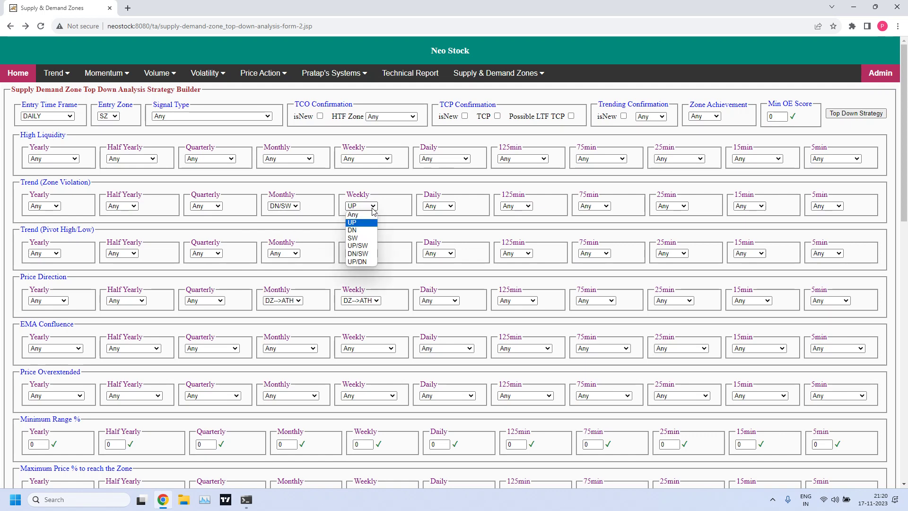
click(359, 232)
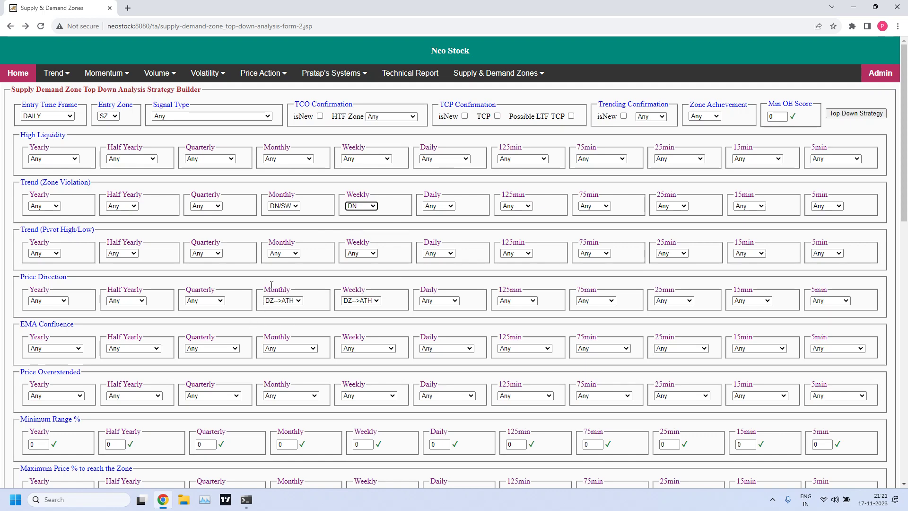
Set the Price Direction filters to SZ-->DZ for both Monthly and Weekly.
click(299, 300)
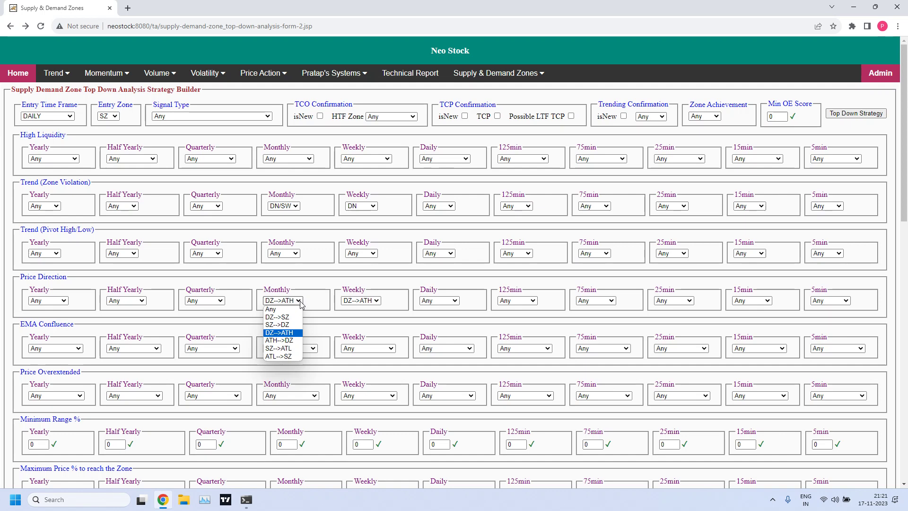
click(275, 326)
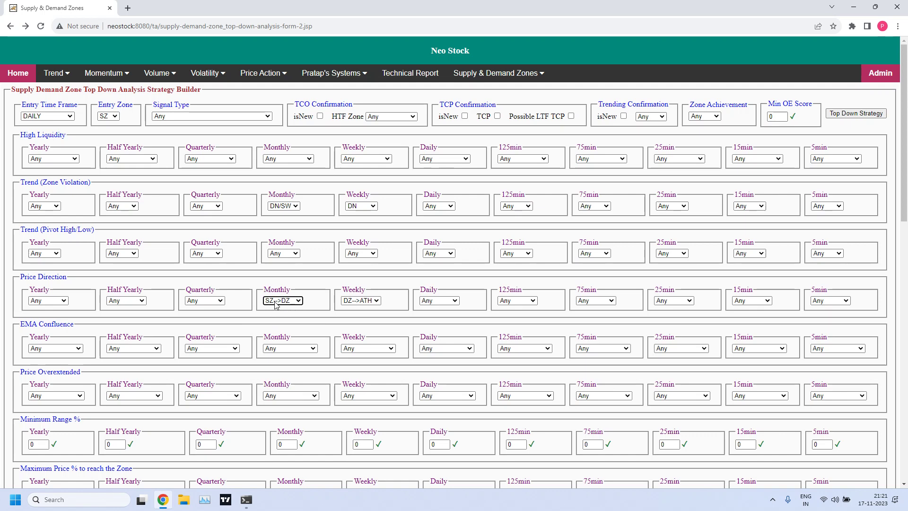
click(377, 301)
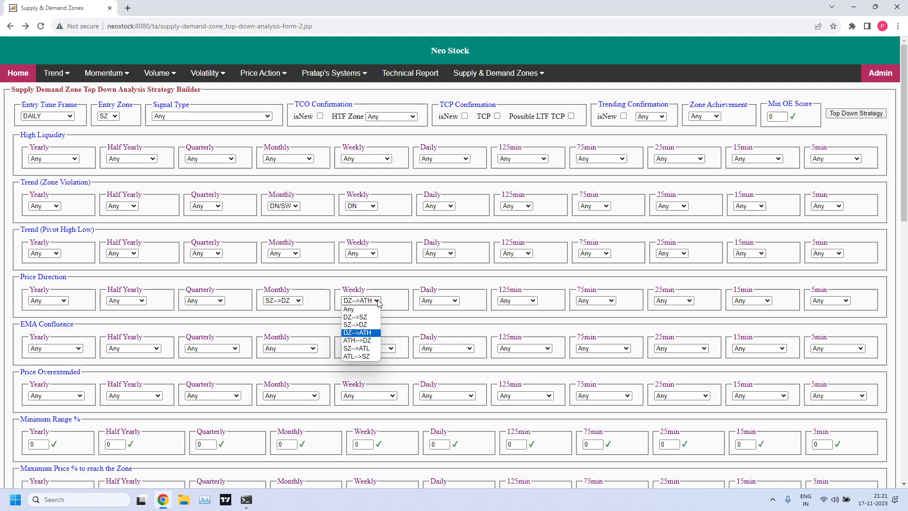
click(363, 326)
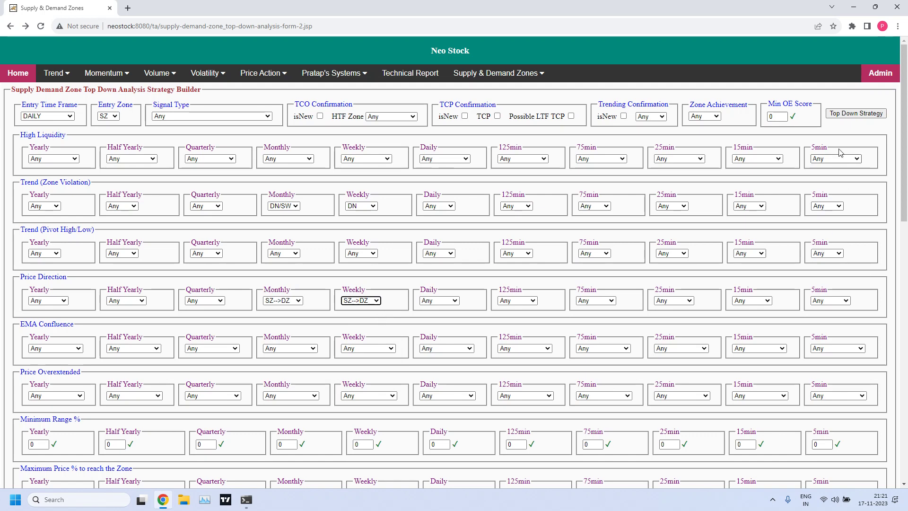
Run the daily supply-zone top-down strategy scan and examine the TCO_SZ zone entry of the first stock.
click(856, 114)
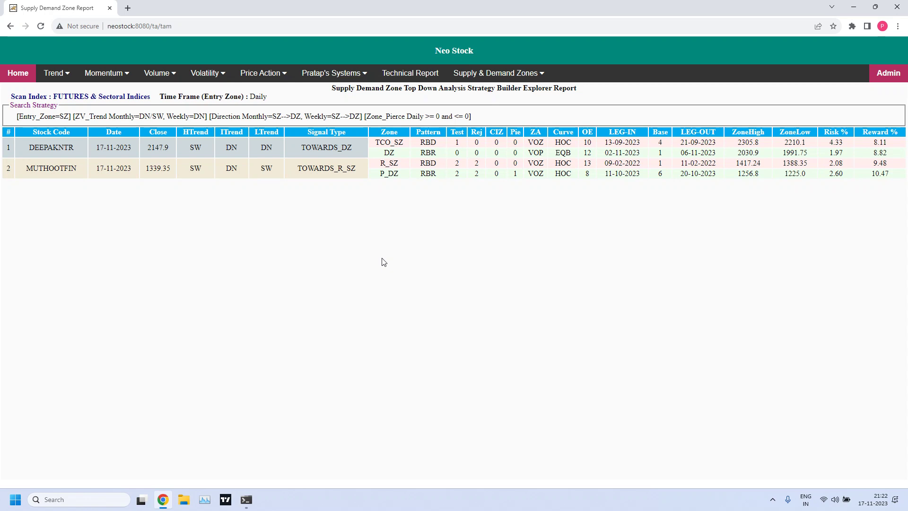
drag(375, 141, 408, 148)
click(408, 147)
drag(376, 142, 406, 144)
click(407, 145)
click(384, 253)
Return to the strategy builder, set the Monthly Price Direction to ATH-->DZ and rerun the scan.
click(10, 26)
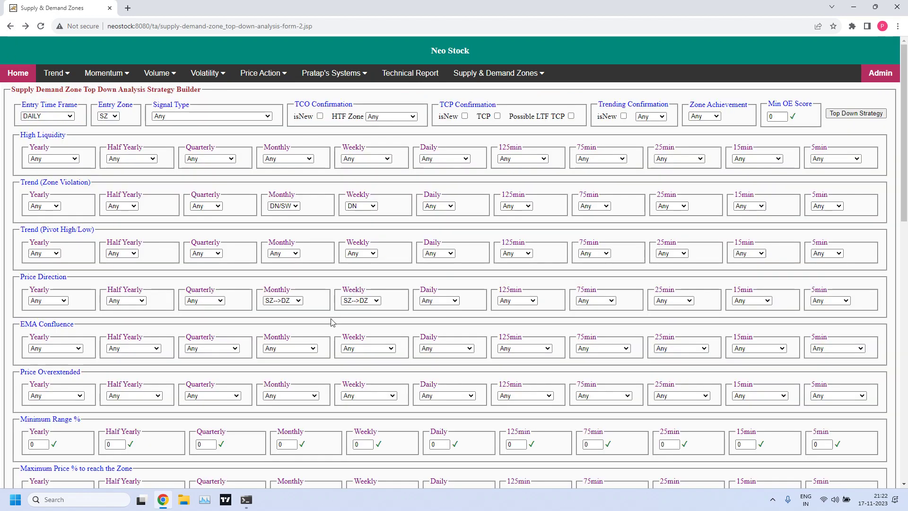
click(300, 301)
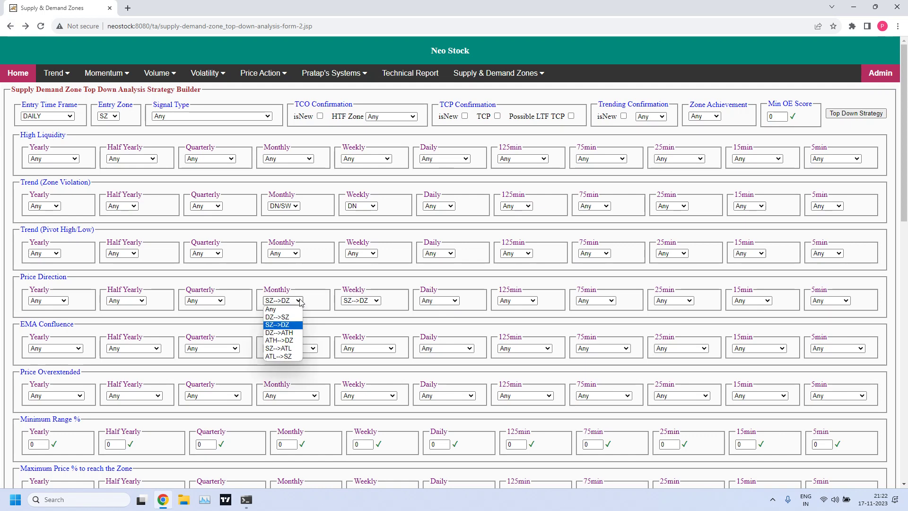
click(282, 341)
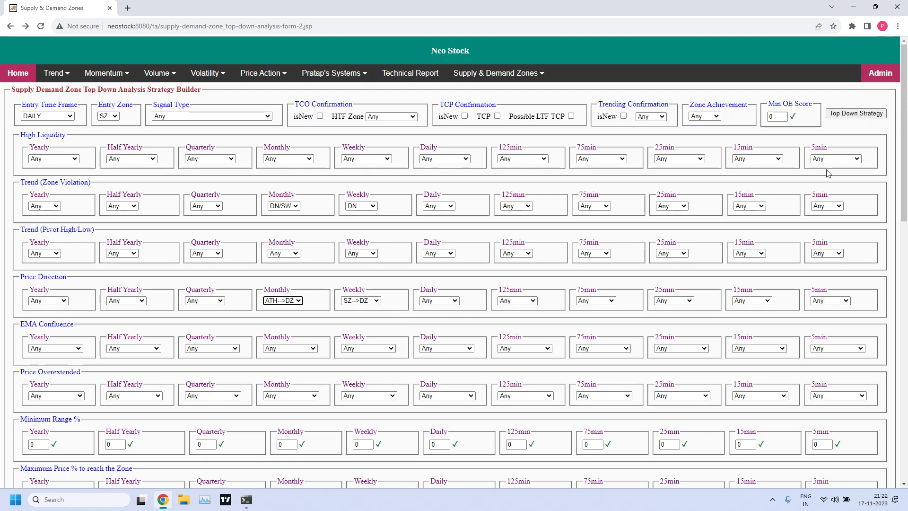
click(850, 117)
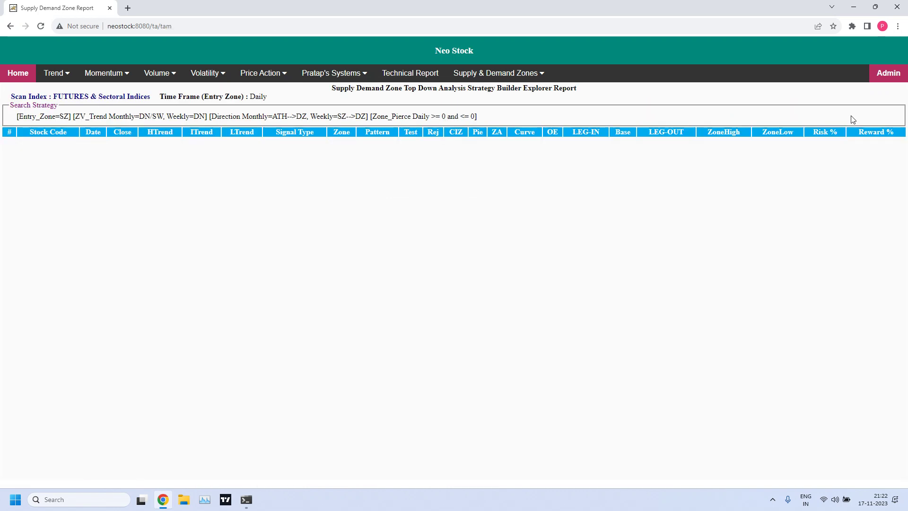
Go back to the strategy builder, set the Weekly Price Direction to ATH-->DZ and run the scan again.
click(10, 26)
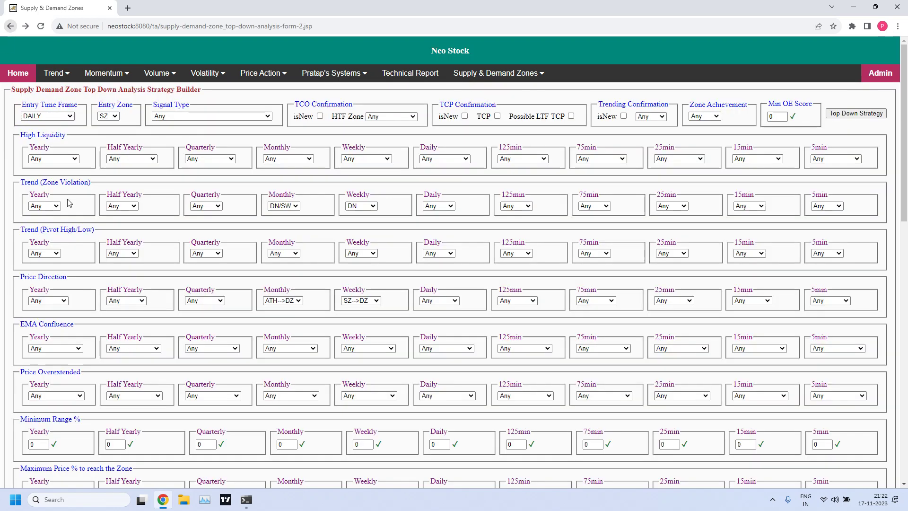
click(375, 301)
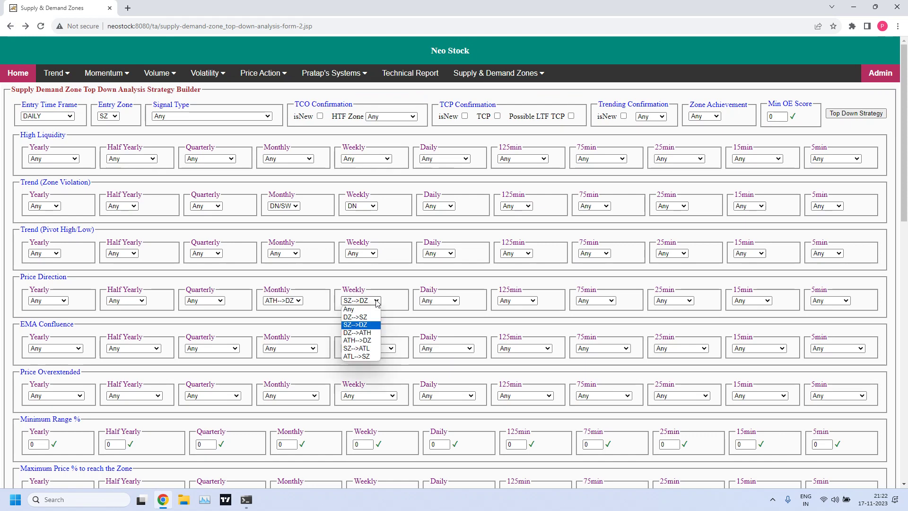
click(357, 340)
click(870, 115)
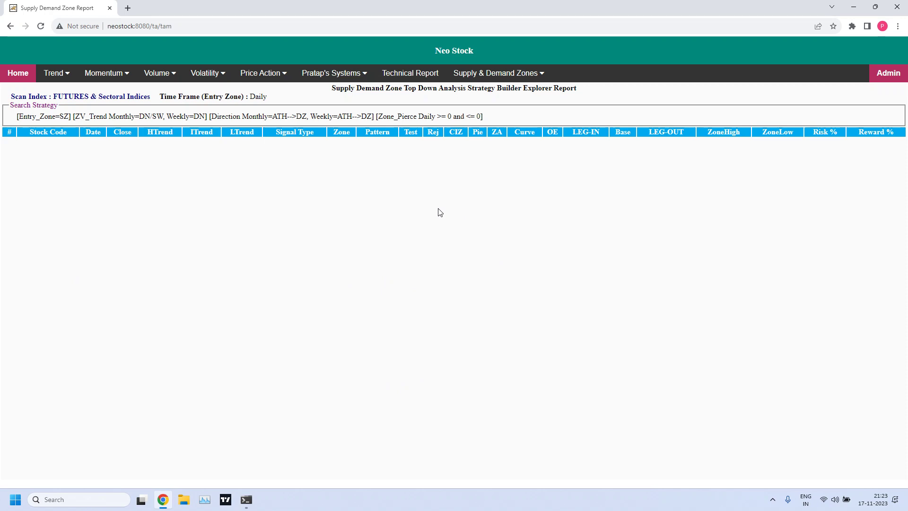
Open a fresh Top Down Analysis Strategy Builder form and set the Entry Time Frame to 75min.
mouse_move(496, 79)
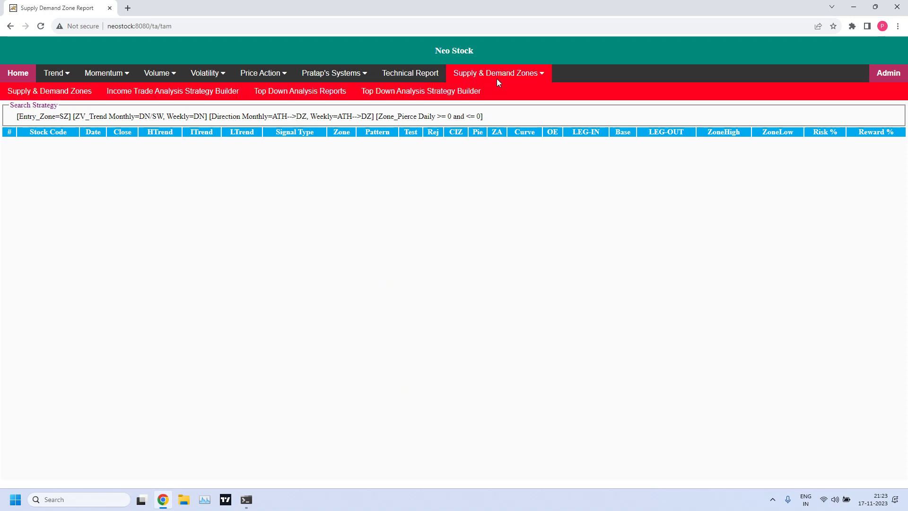
click(462, 95)
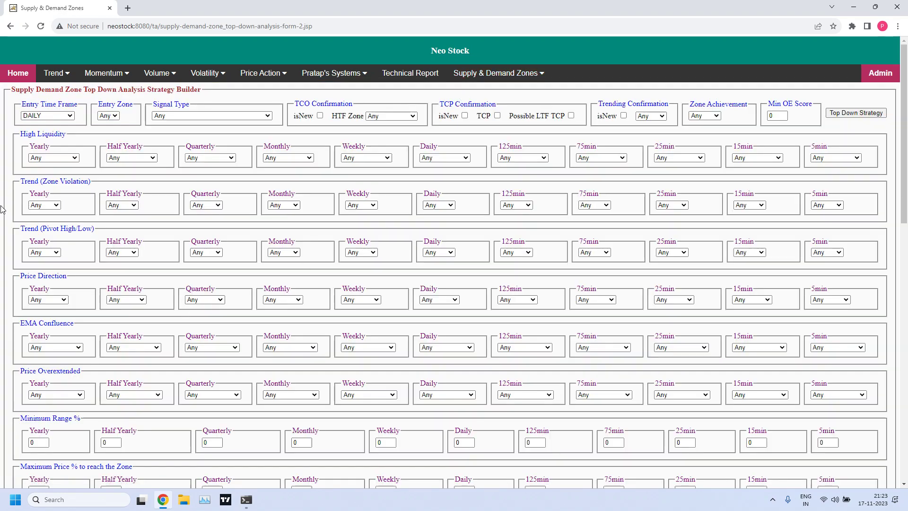
click(70, 117)
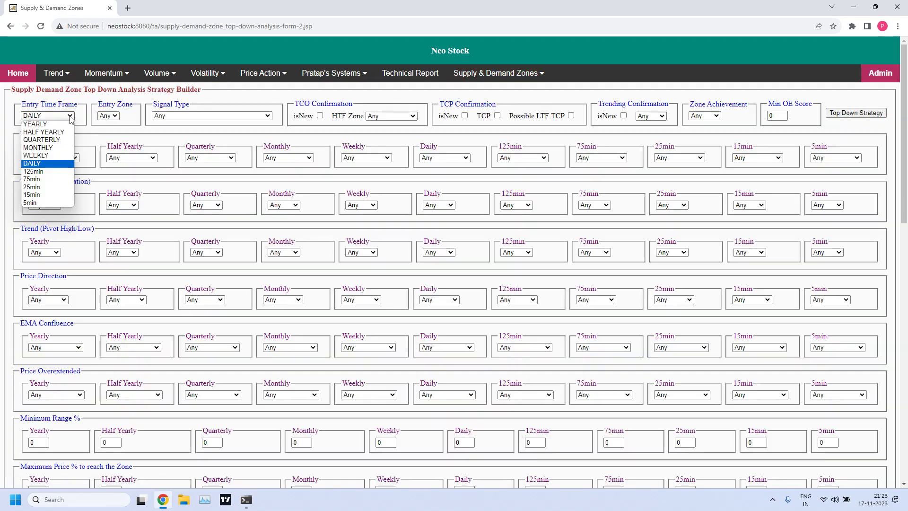
click(33, 179)
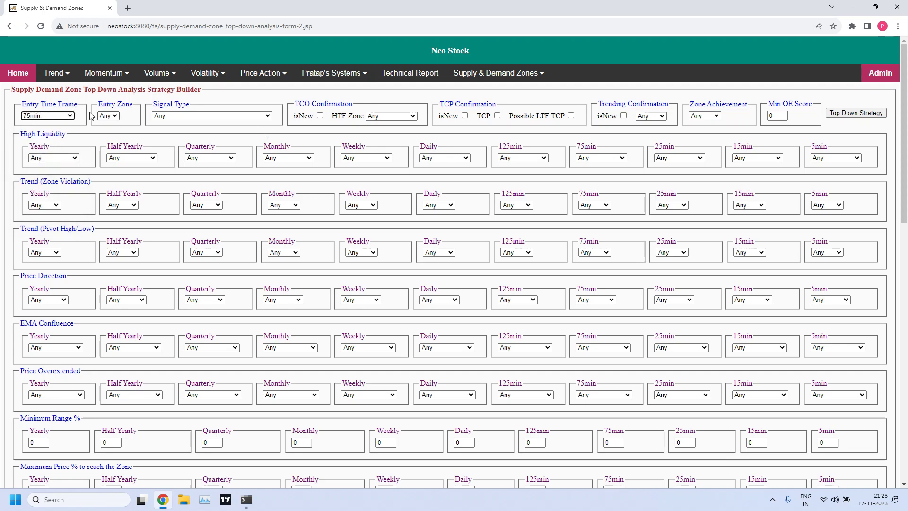
click(74, 117)
click(73, 117)
Set the Signal Type to NEAR_ANY_DZ and run the top-down strategy scan.
click(271, 119)
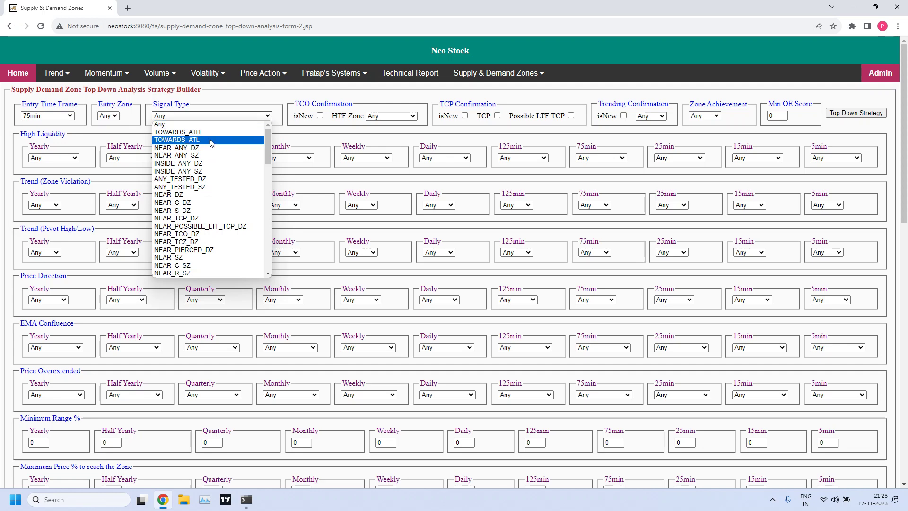
click(201, 148)
click(845, 117)
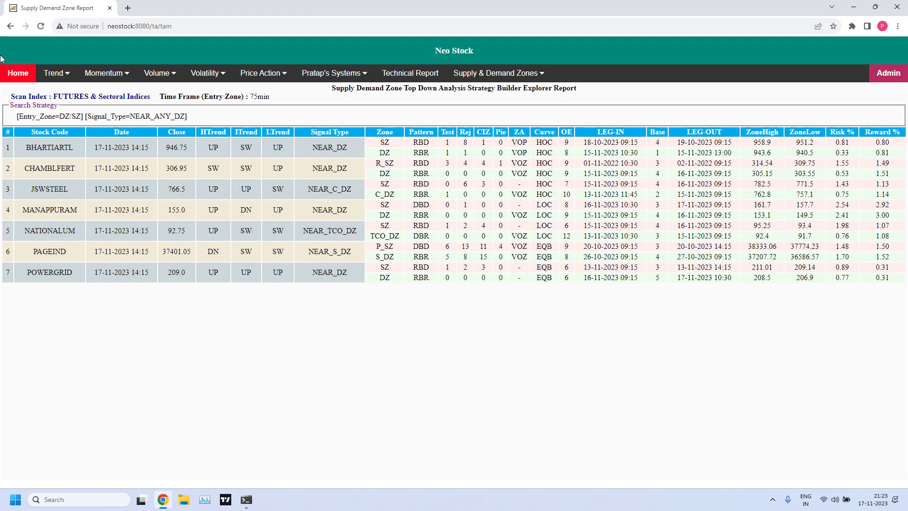
Return to the strategy builder, change the Signal Type to NEAR_ANY_SZ on the 75min time frame and rerun the scan.
click(10, 28)
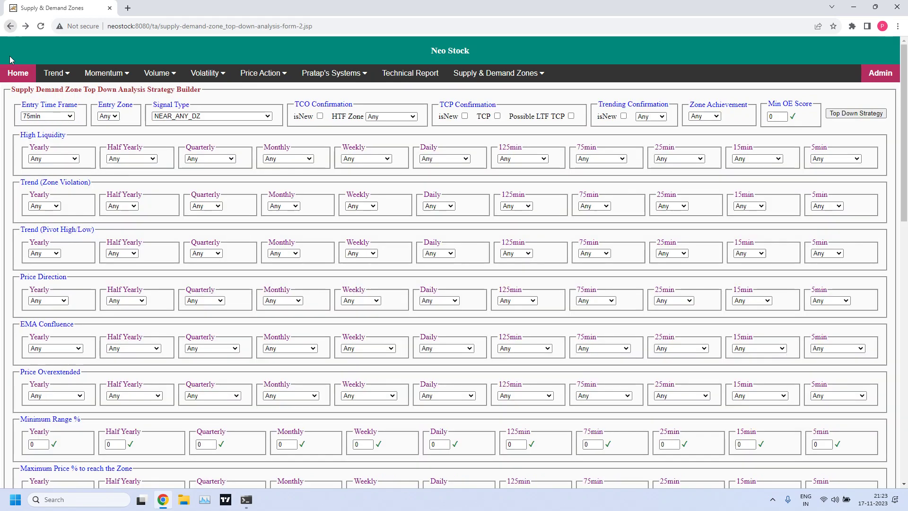
click(70, 116)
click(70, 119)
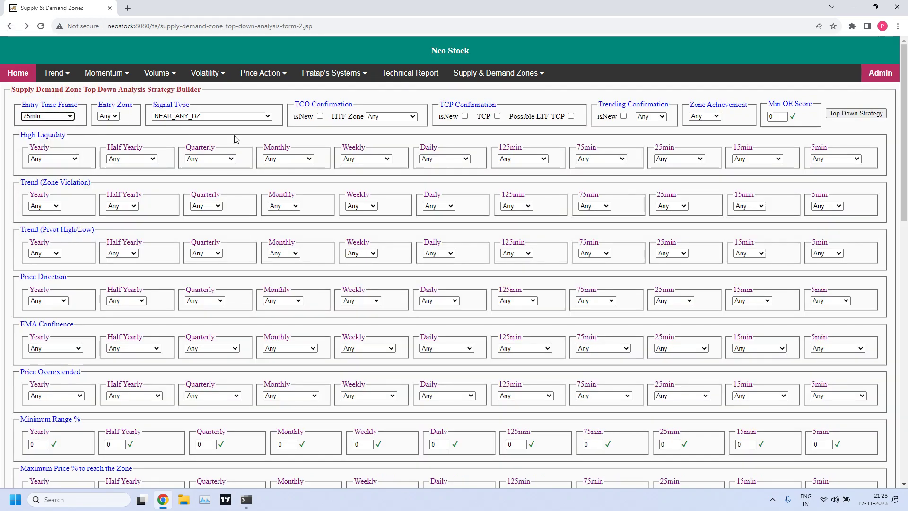
click(272, 119)
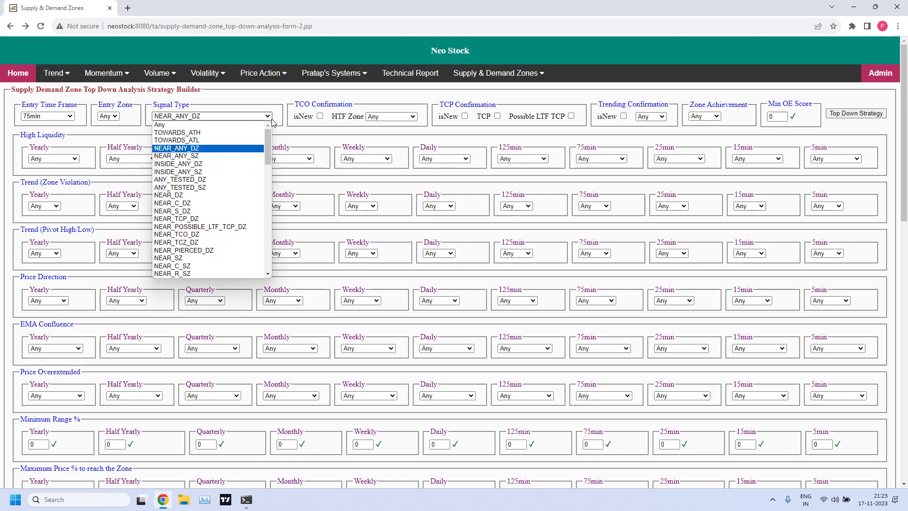
click(200, 156)
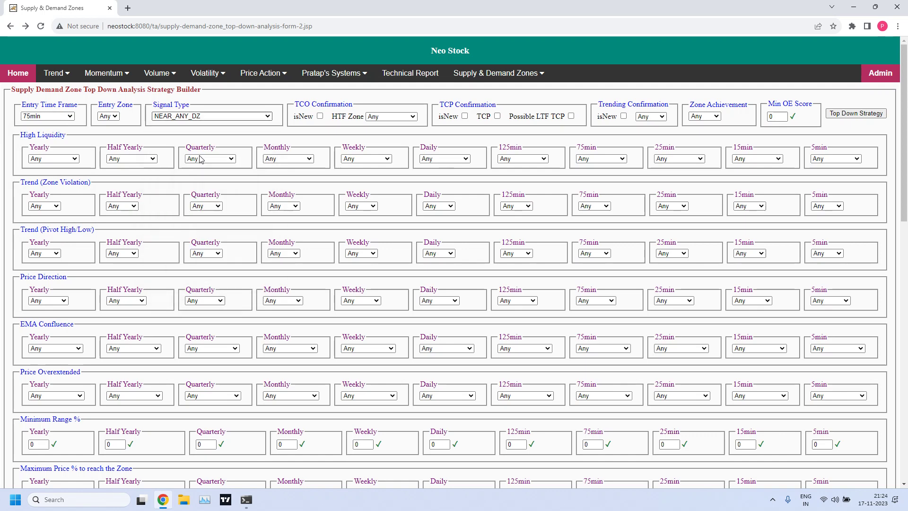
click(859, 114)
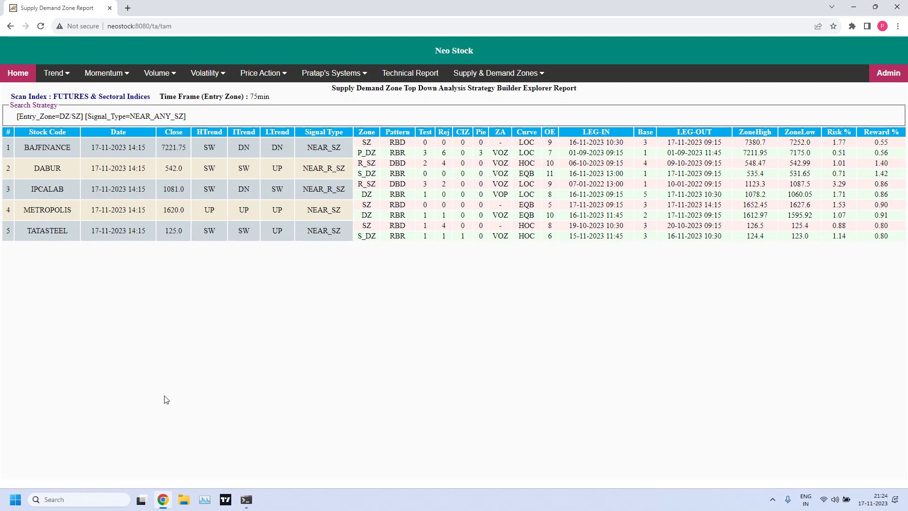
Open a blank Top Down Analysis Strategy Builder form and set the Entry Time Frame to 75min and the Entry Zone to DZ.
click(446, 98)
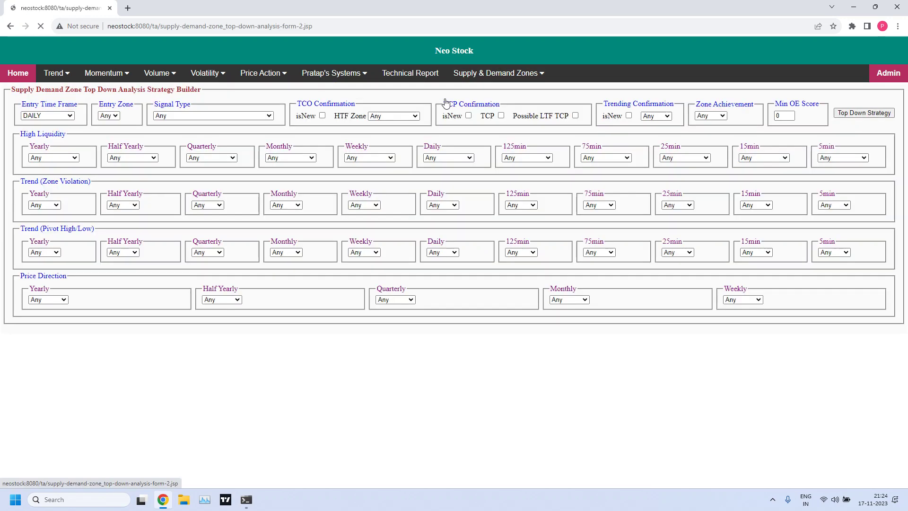
click(70, 117)
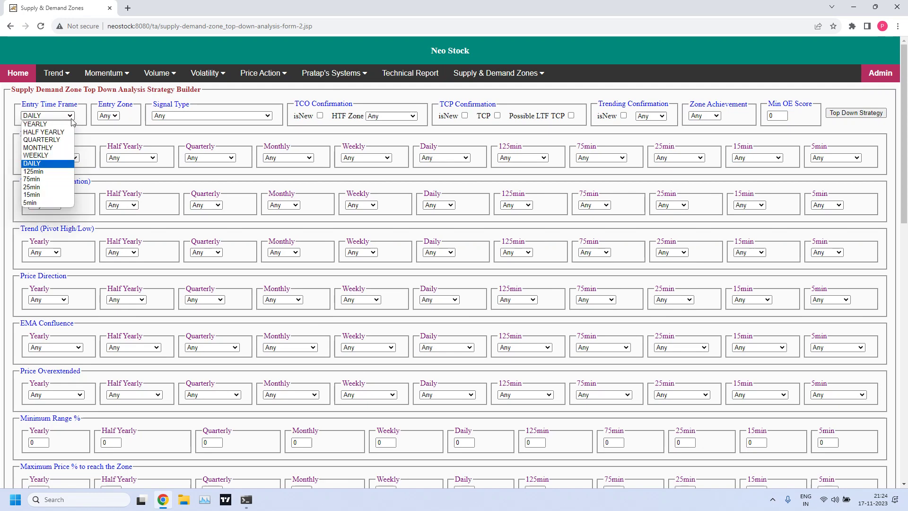
click(41, 182)
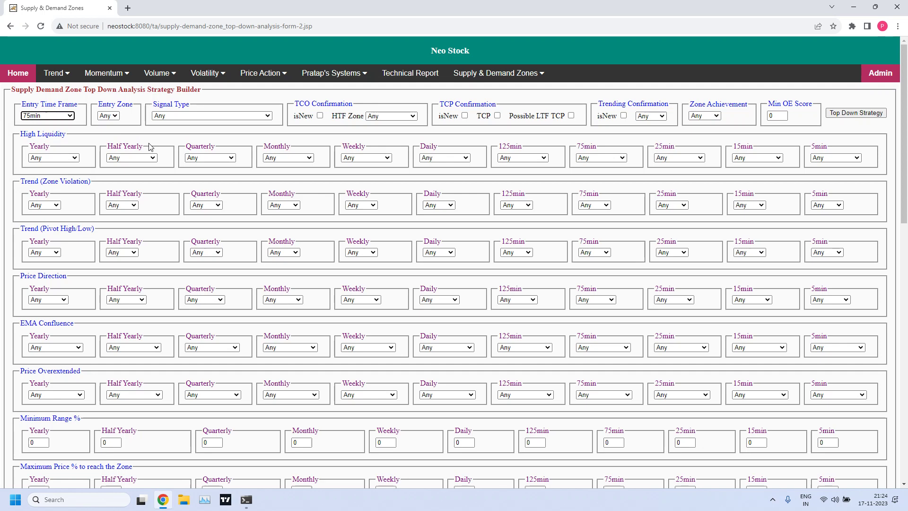
click(116, 117)
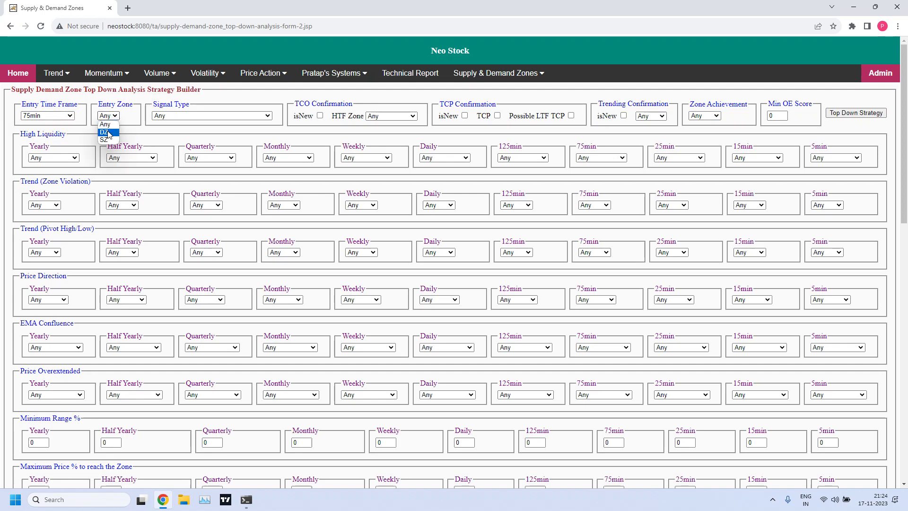
click(109, 132)
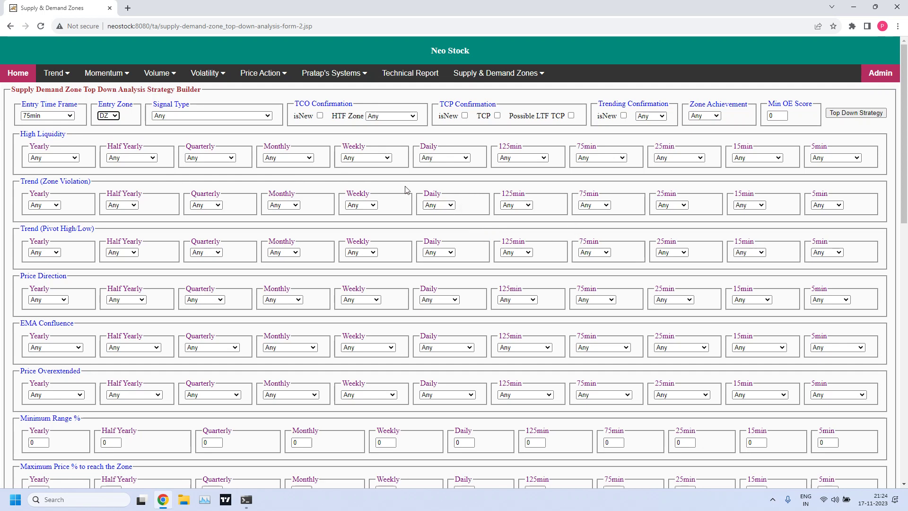
Set the Trend (Zone Violation) filters to UP/SW for Weekly and UP for Daily.
drag(346, 194, 368, 195)
click(426, 191)
drag(425, 191, 444, 194)
click(588, 191)
double_click(588, 191)
click(375, 218)
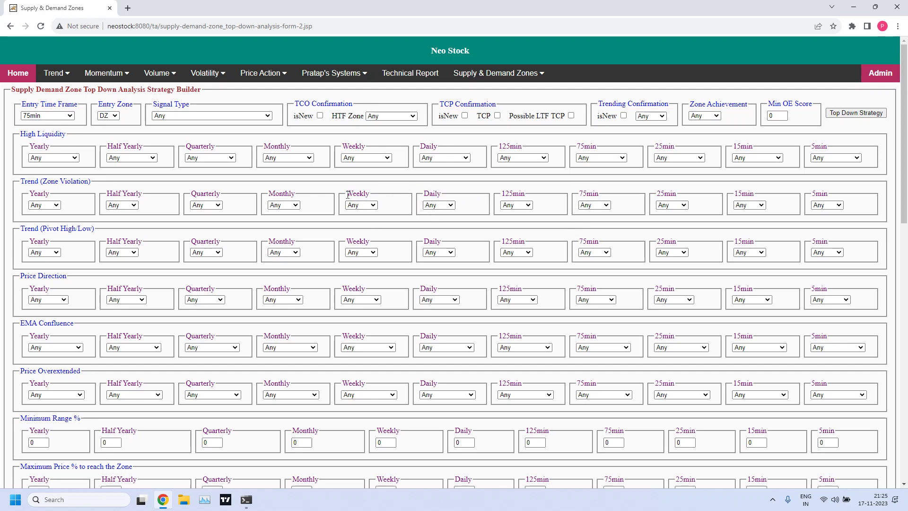
click(375, 206)
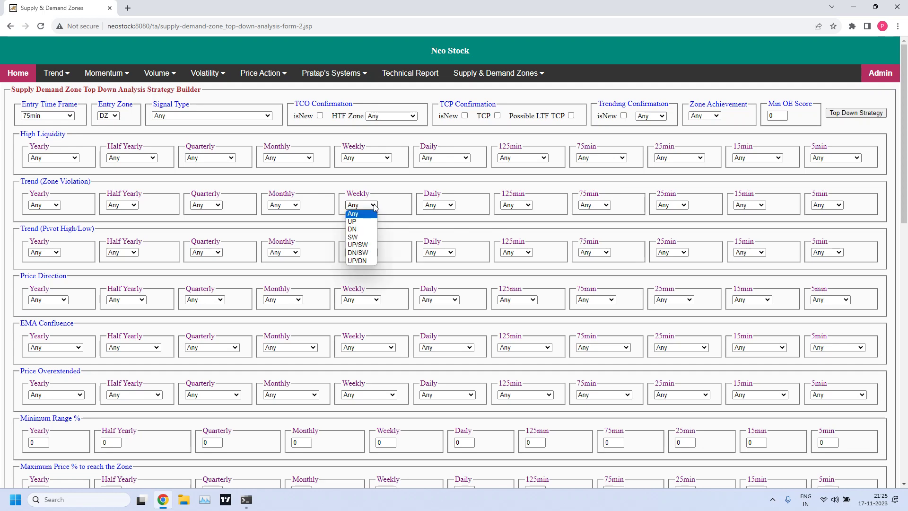
click(364, 245)
click(452, 207)
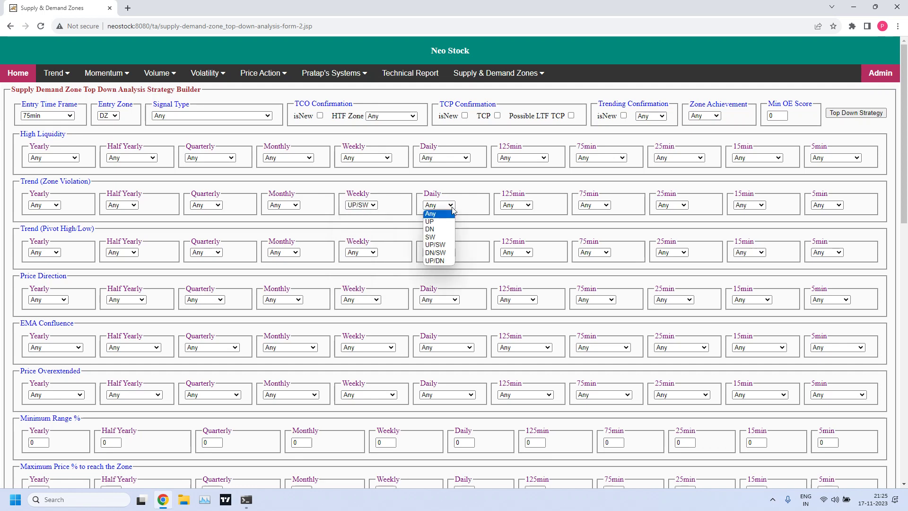
click(431, 222)
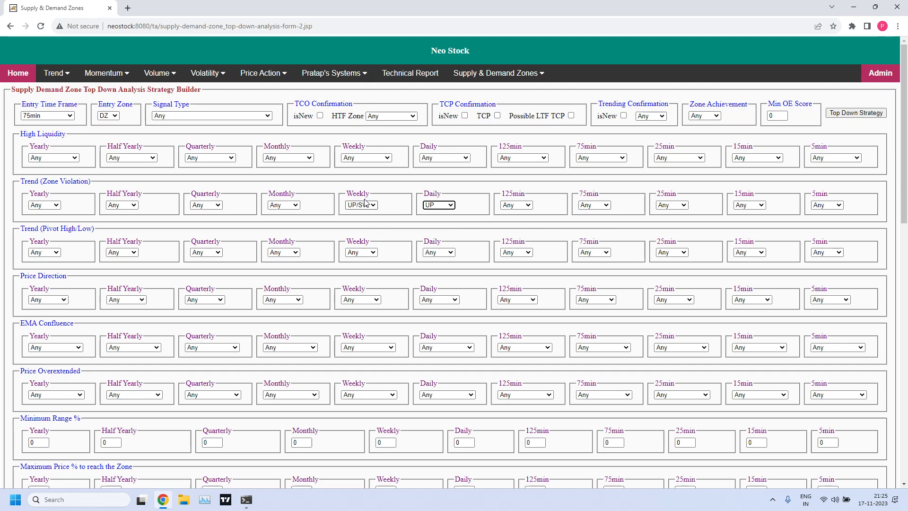
Set the Price Direction filters to DZ-->SZ for both Weekly and Daily.
double_click(353, 288)
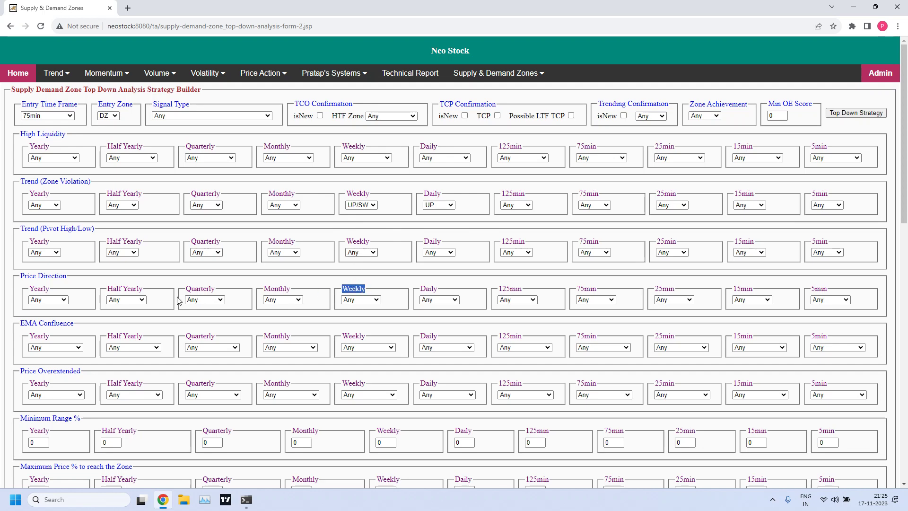
drag(19, 276, 72, 277)
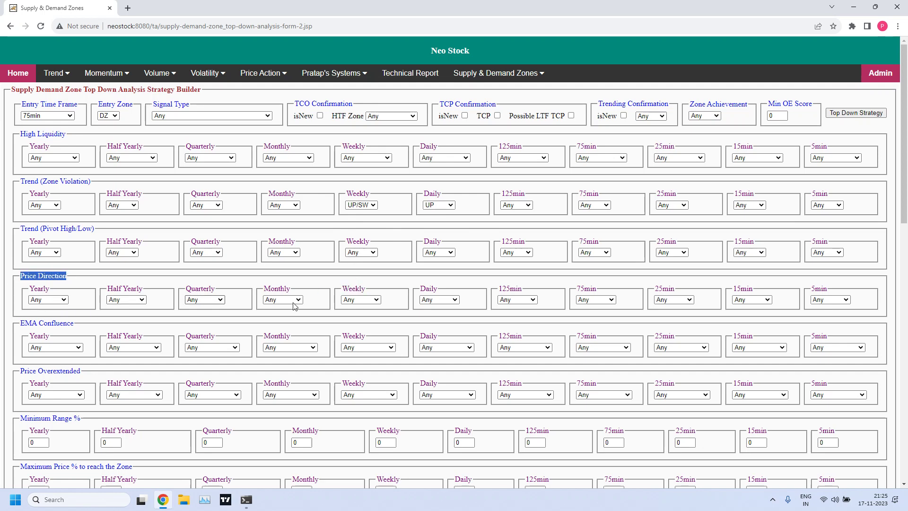
drag(340, 289, 370, 292)
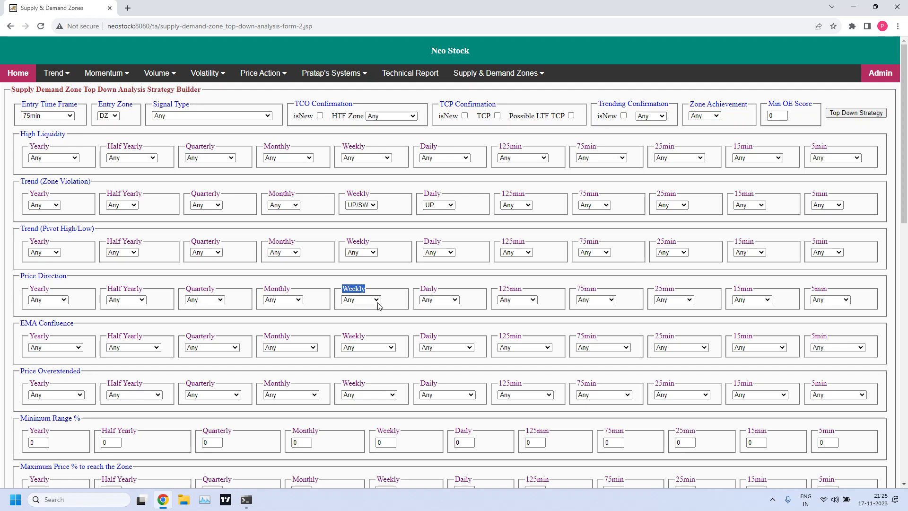
click(374, 299)
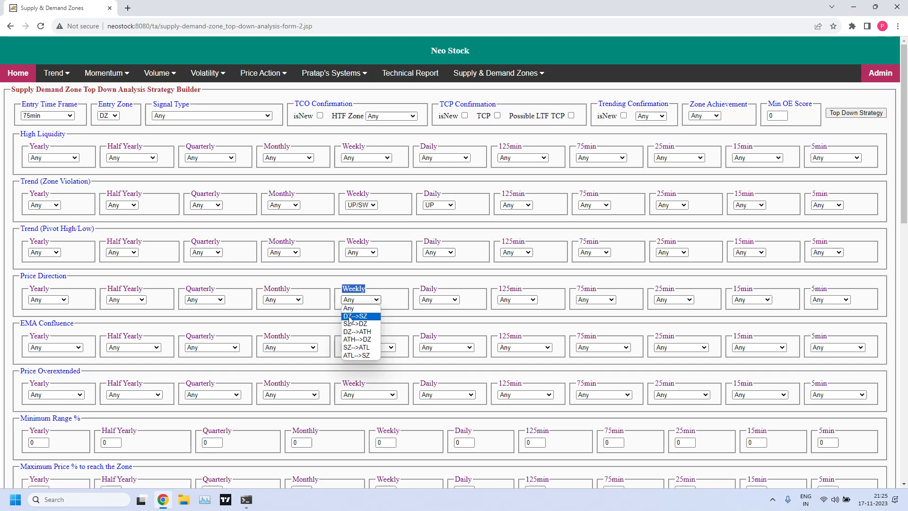
click(355, 316)
click(375, 283)
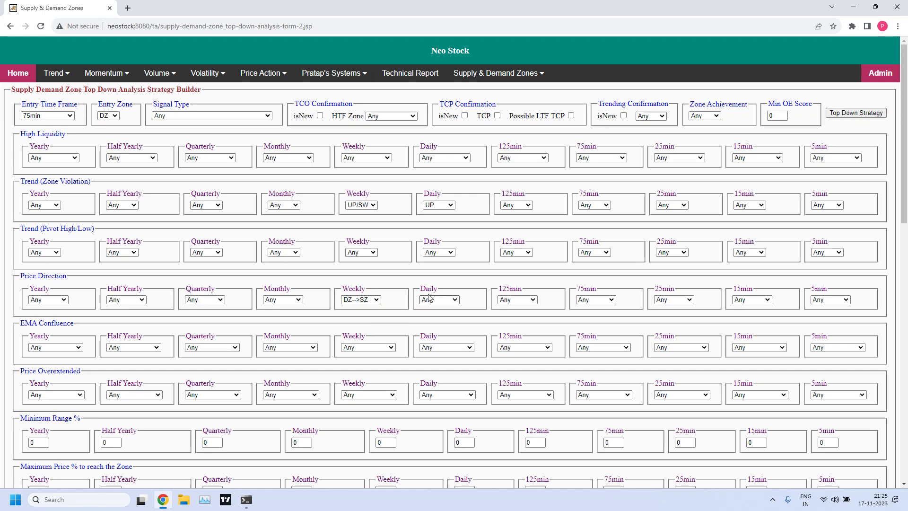
click(455, 300)
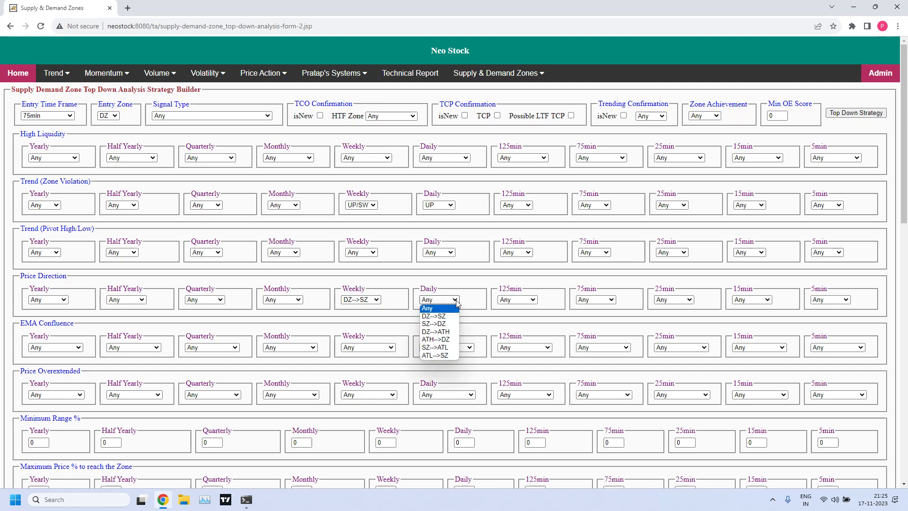
click(435, 316)
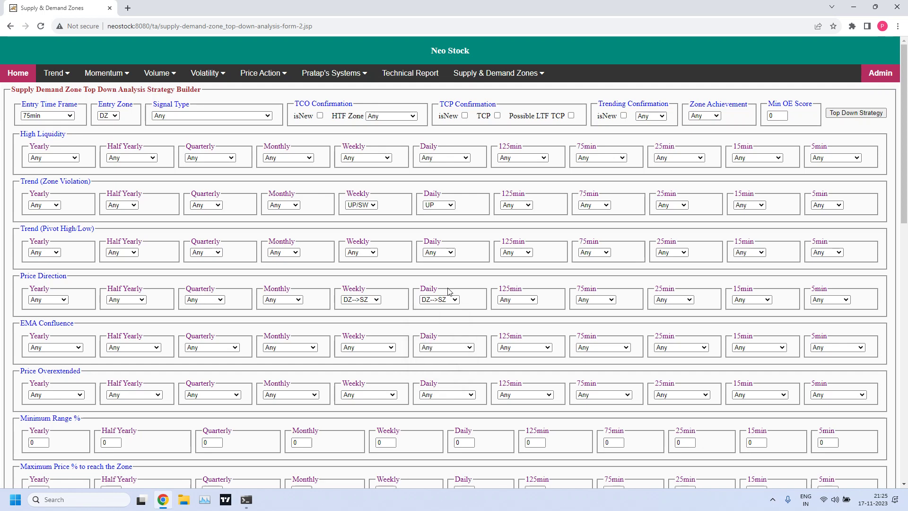
Run the demand-zone top down strategy scan and check the pierced counts of the demand zones in the report.
click(426, 307)
click(845, 115)
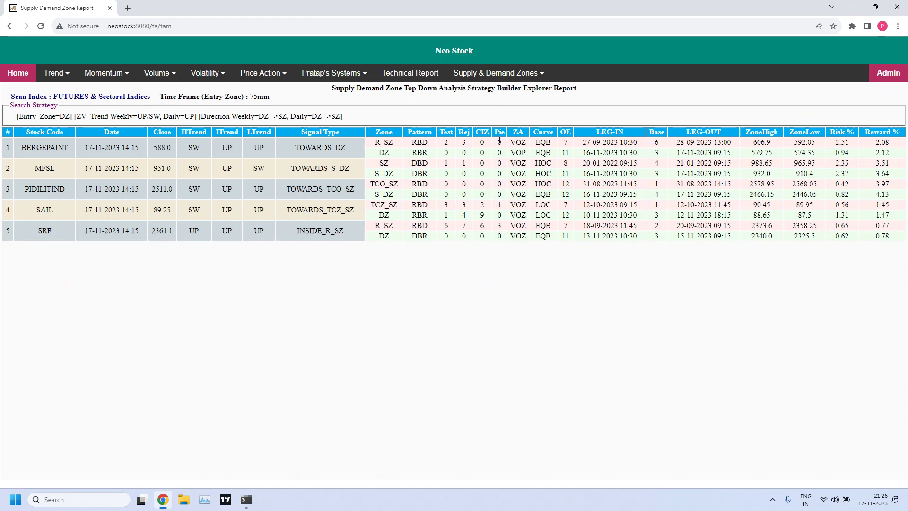
double_click(499, 236)
double_click(500, 194)
double_click(499, 173)
Return to the strategy builder and set the 75min Pierced Count to a minimum of 0 and a maximum of 0.
click(9, 26)
scroll(306, 331, down, 1)
scroll(306, 331, down, 4)
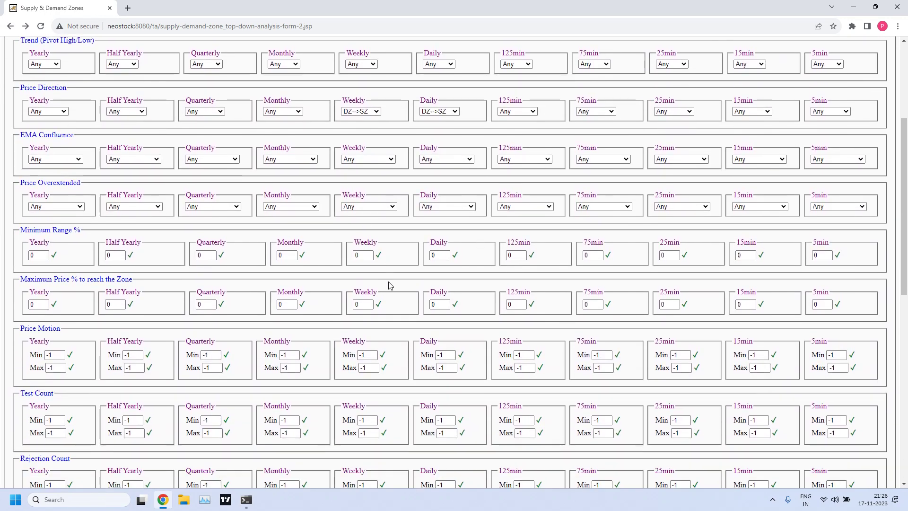
scroll(411, 279, down, 2)
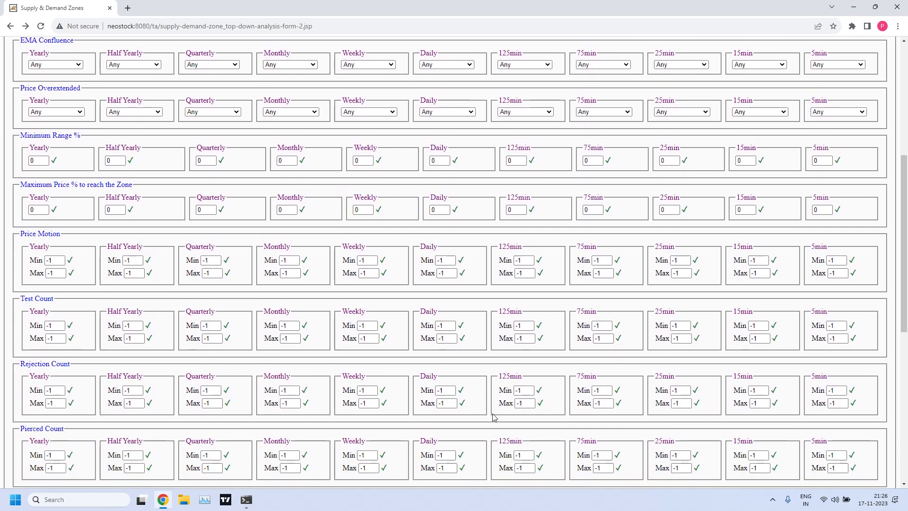
drag(604, 454, 583, 453)
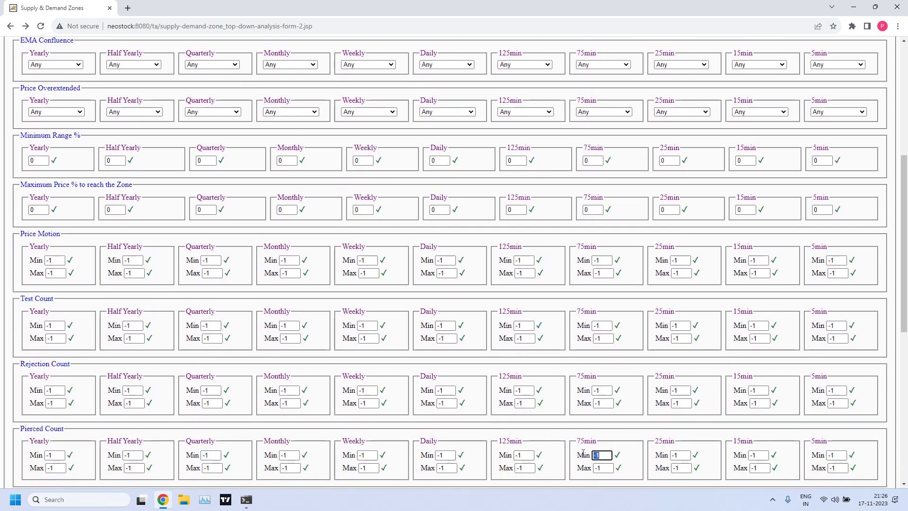
text(0)
click(604, 469)
drag(604, 469, 591, 475)
text(0)
Rerun the scan with the 75min pierced-count filter and review the zones in the report.
scroll(634, 293, up, 6)
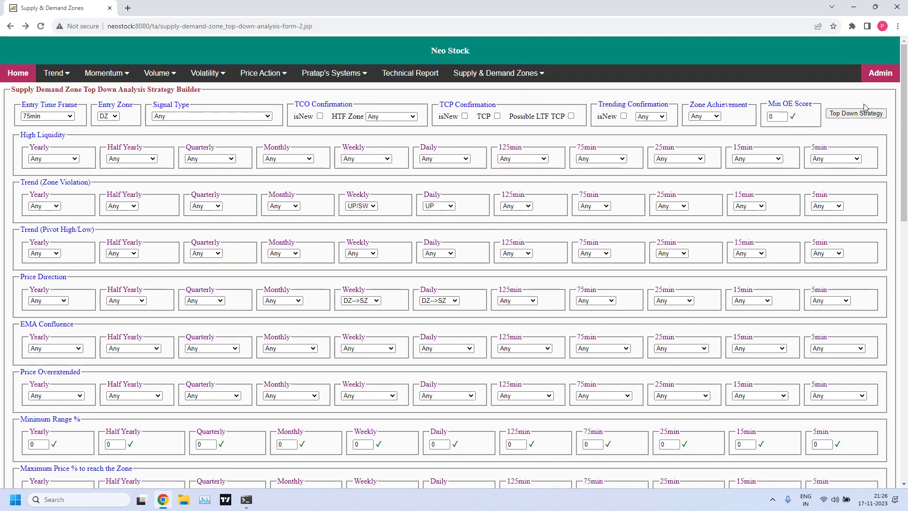
click(864, 110)
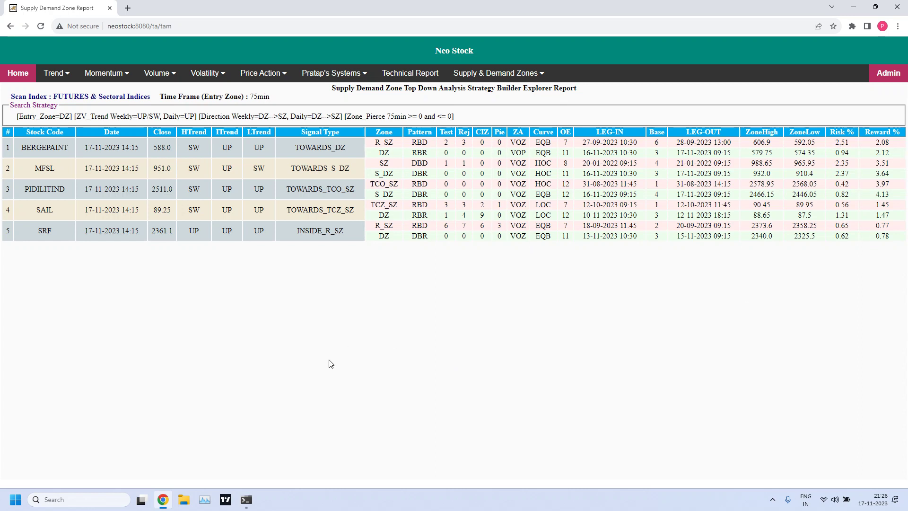
double_click(561, 132)
click(560, 311)
Return to the strategy builder, change the Weekly Price Direction to DZ-->ATH and rerun the scan.
click(9, 28)
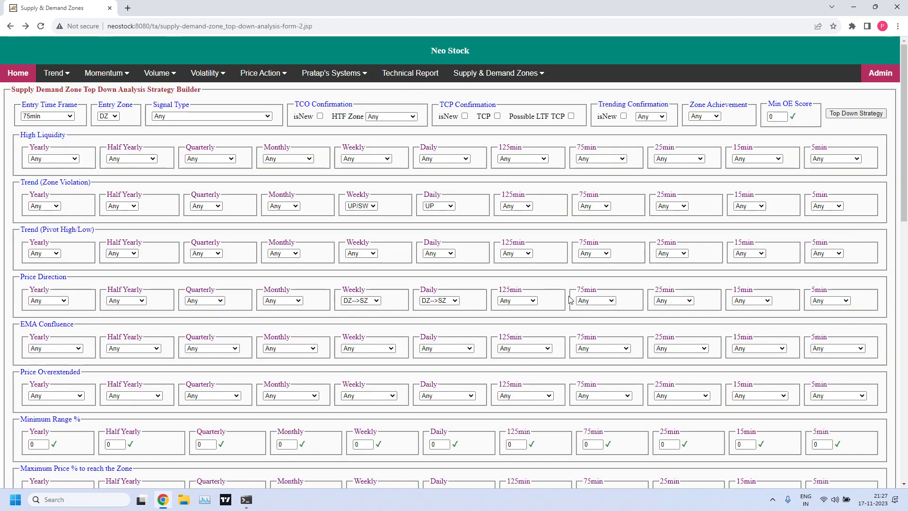
click(377, 301)
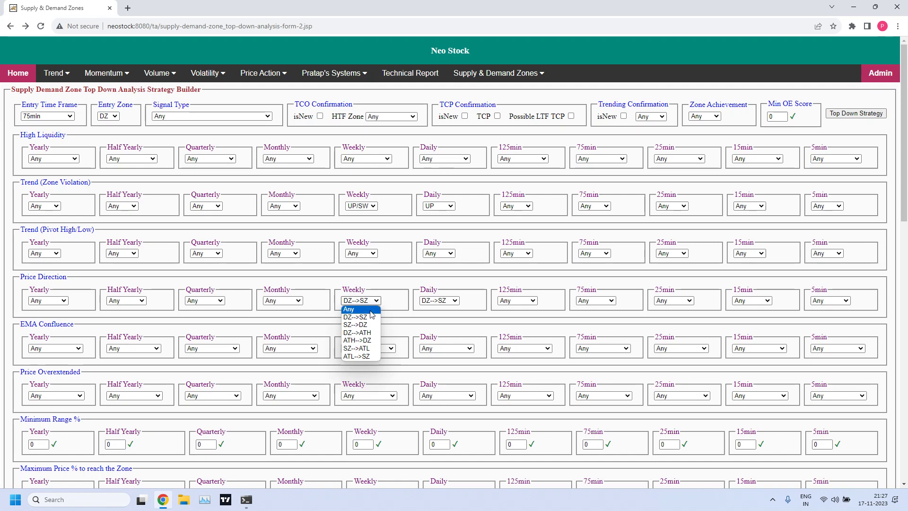
click(364, 333)
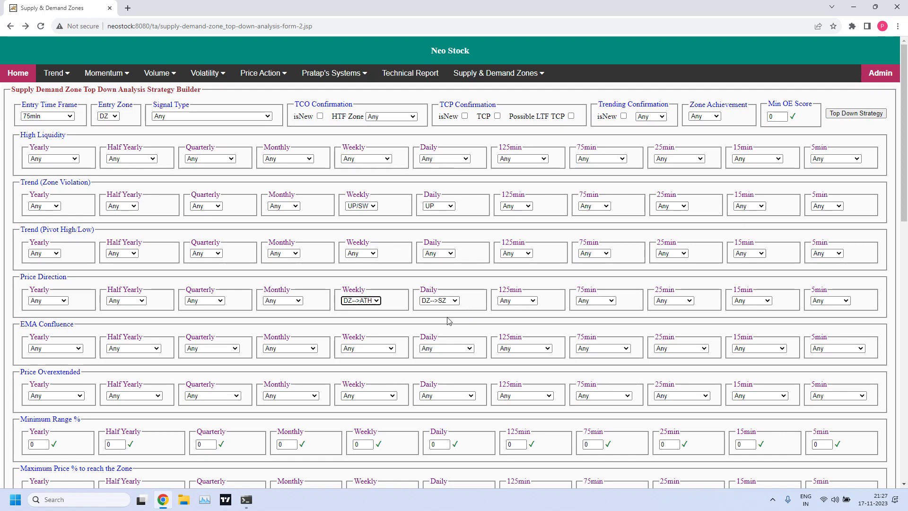
click(862, 114)
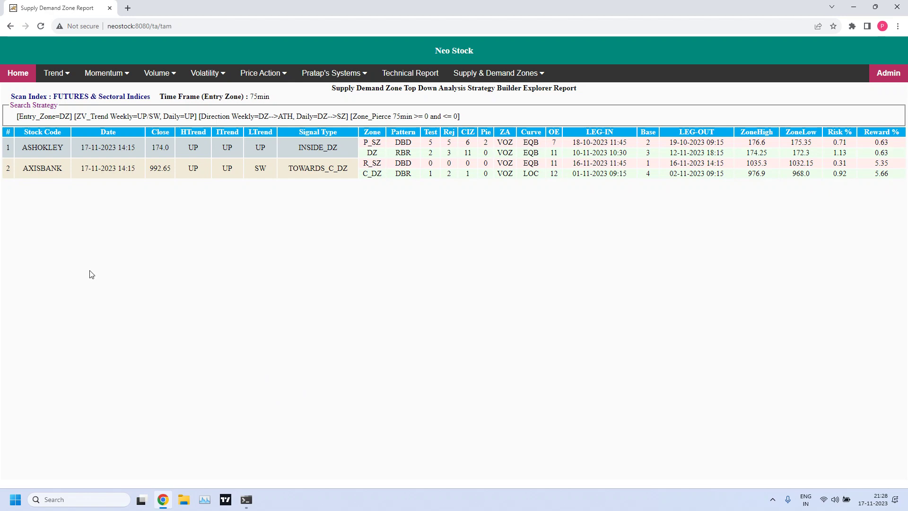
Return to the strategy builder, change the Daily Price Direction to DZ-->ATH, then rerun the scan and look through the report.
click(9, 27)
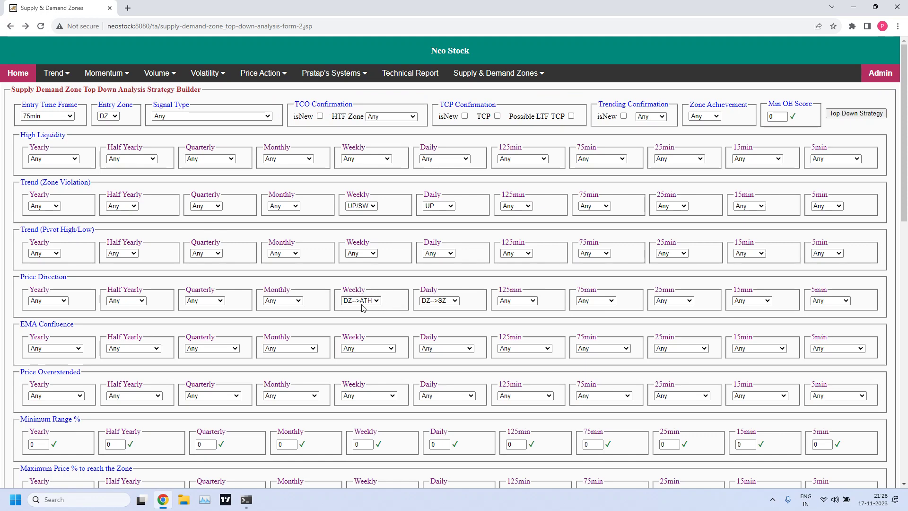
click(455, 301)
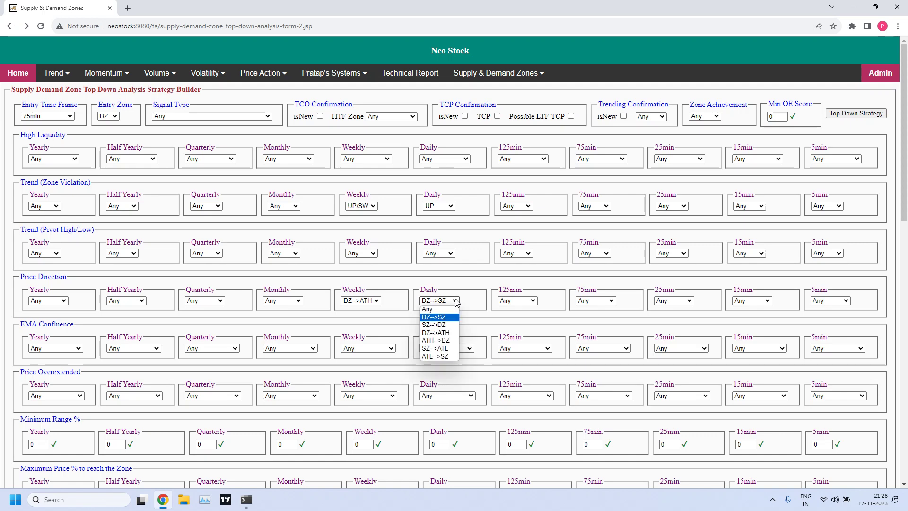
click(443, 334)
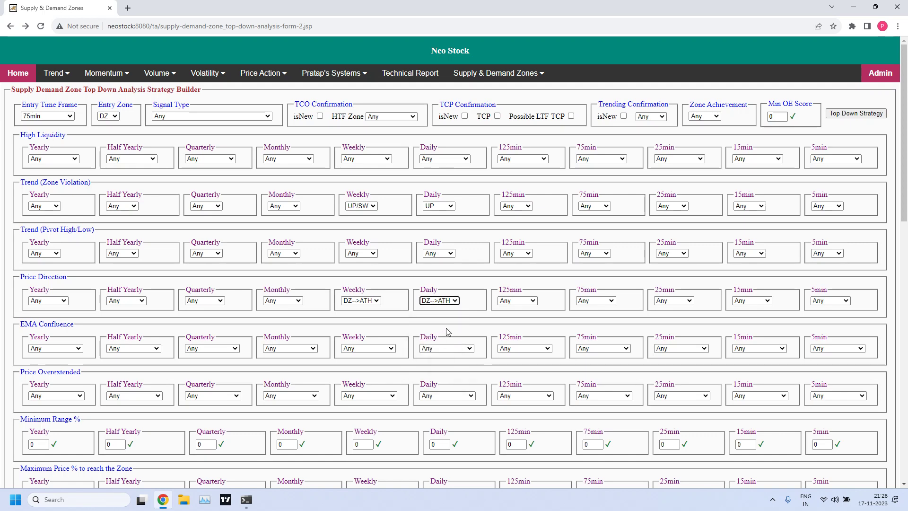
click(857, 114)
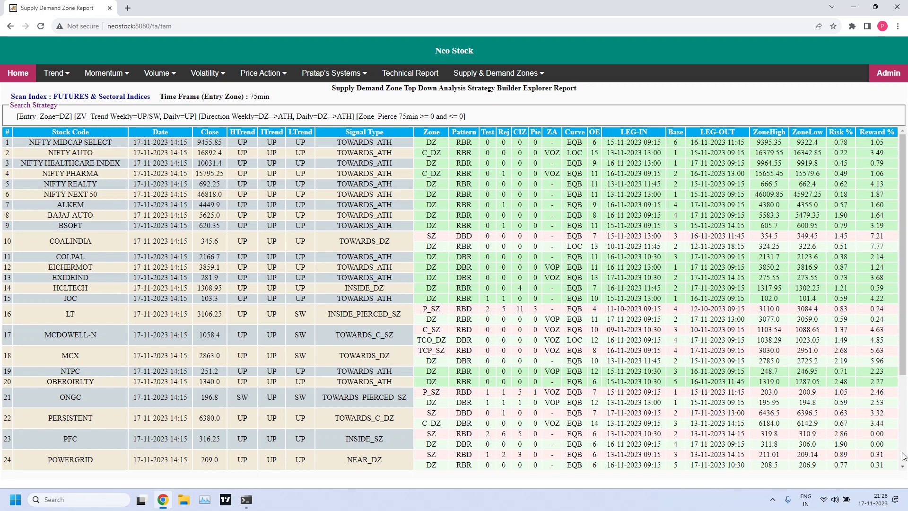
scroll(903, 456, down, 3)
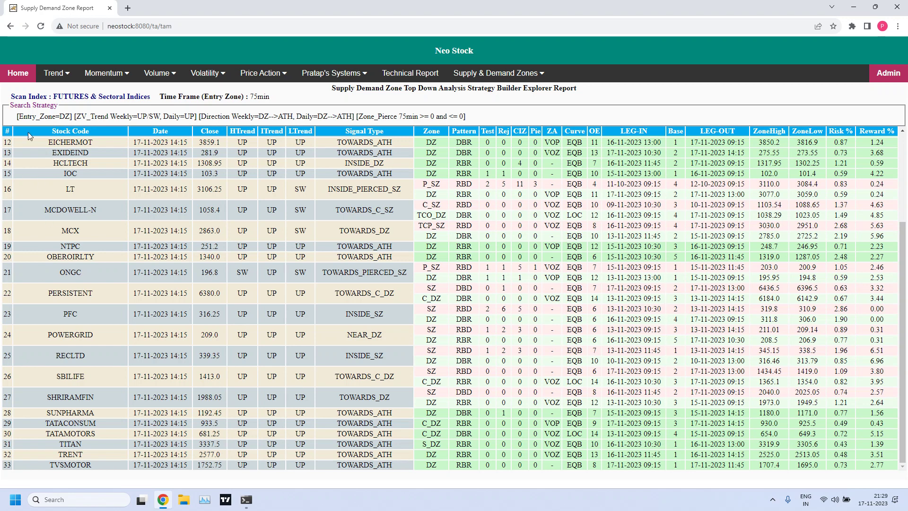
Return to the strategy builder and switch the Entry Zone to SZ for the 75min Entry Time Frame.
click(9, 30)
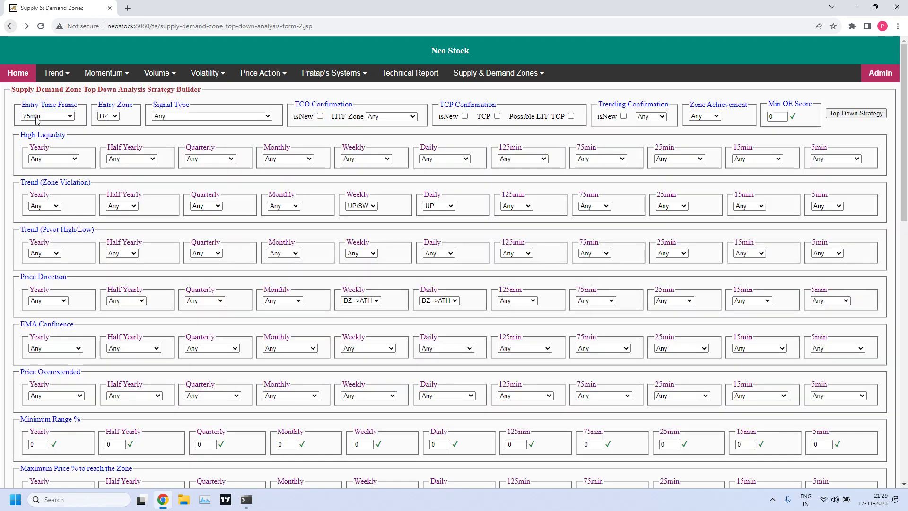
click(70, 117)
click(70, 117)
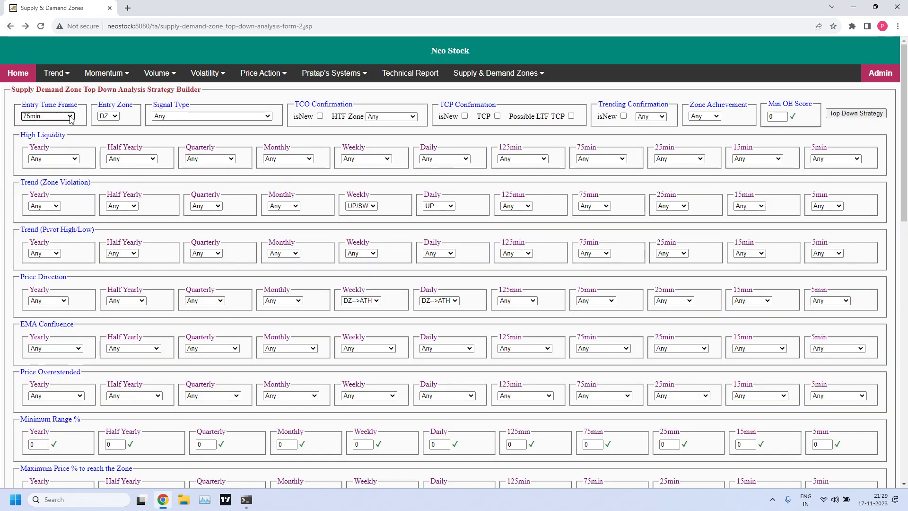
click(118, 118)
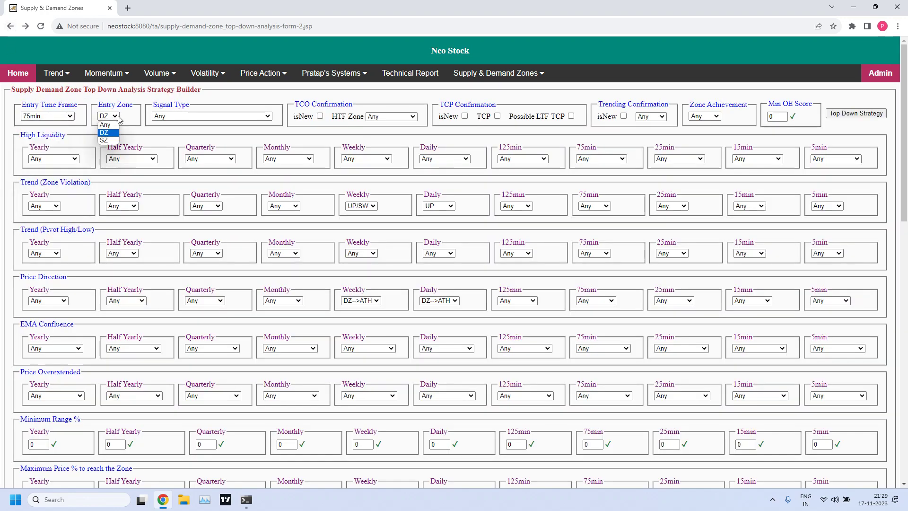
click(111, 141)
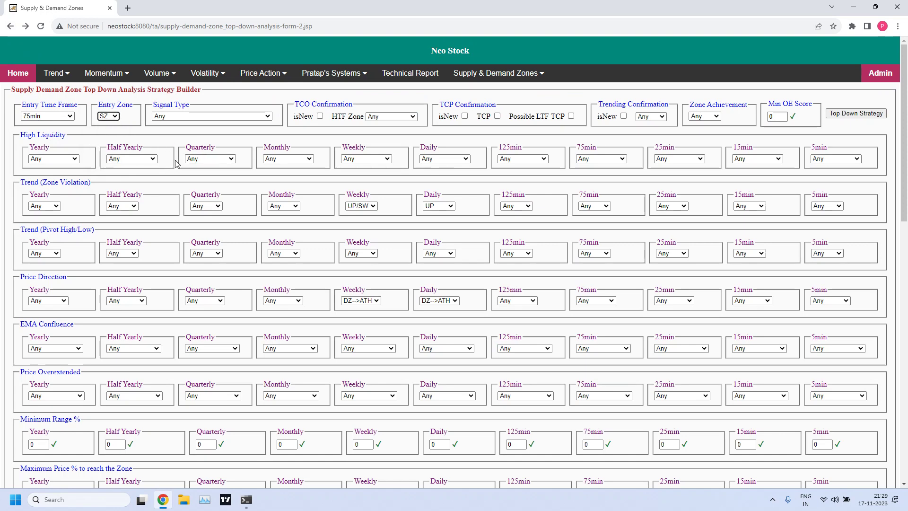
Set the Trend (Zone Violation) filters to DN/SW for Weekly and DN for Daily.
drag(37, 186, 79, 184)
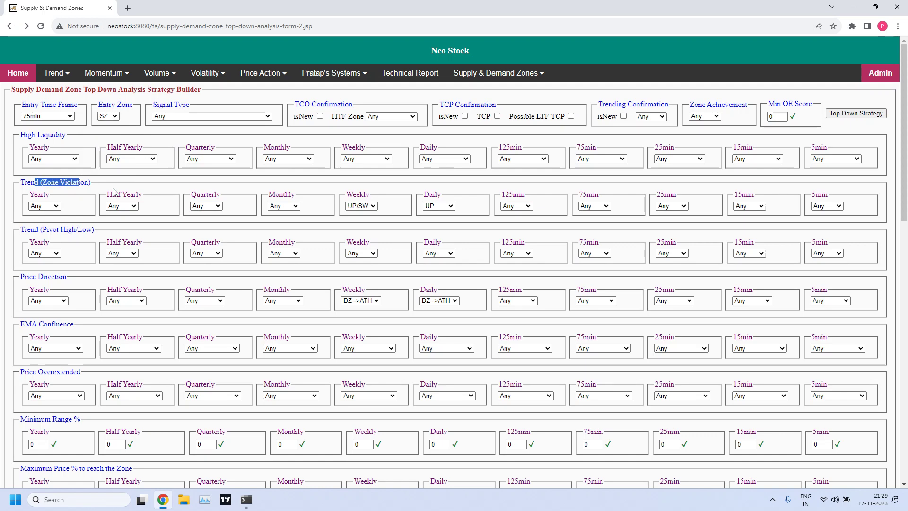
click(375, 207)
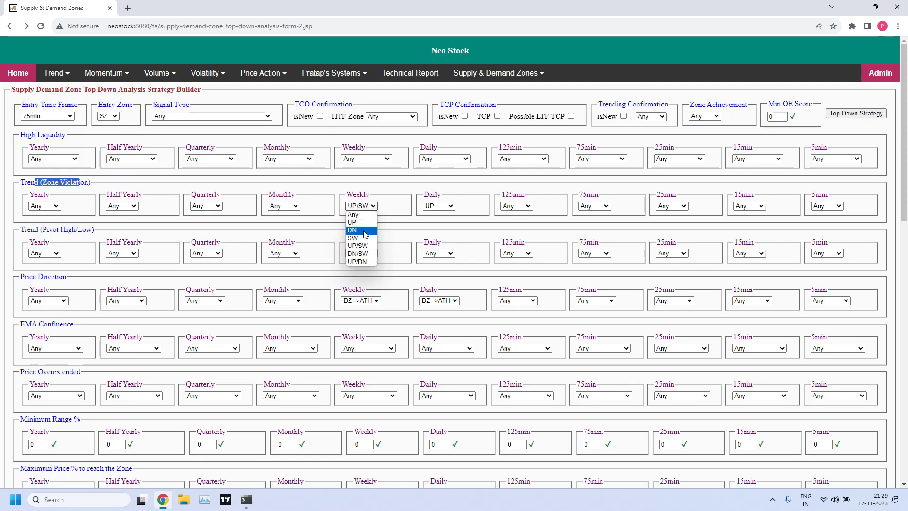
click(360, 255)
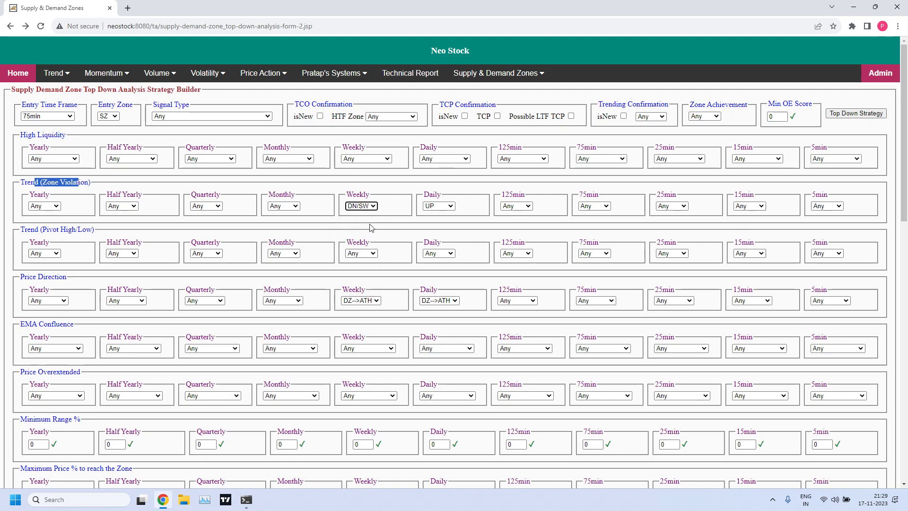
click(451, 207)
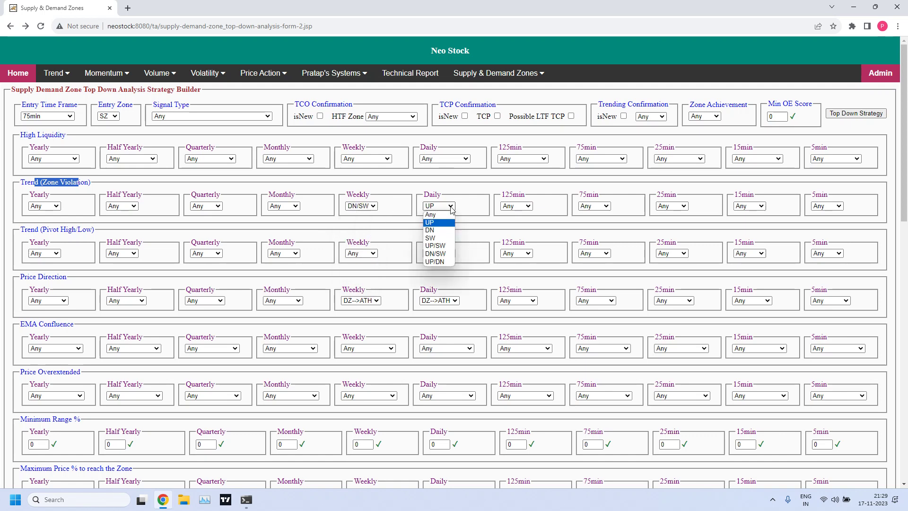
click(434, 230)
click(427, 186)
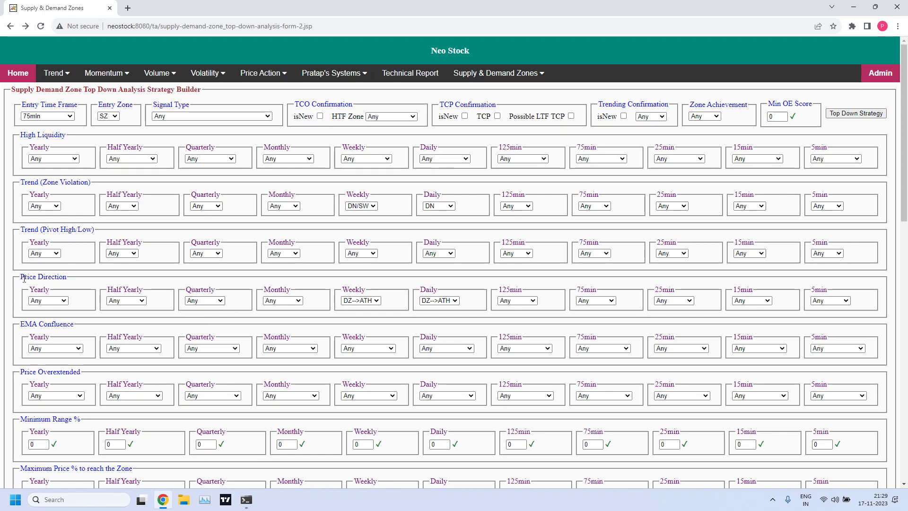
Set the Price Direction filters to SZ-->DZ for both Weekly and Daily.
drag(21, 280, 69, 279)
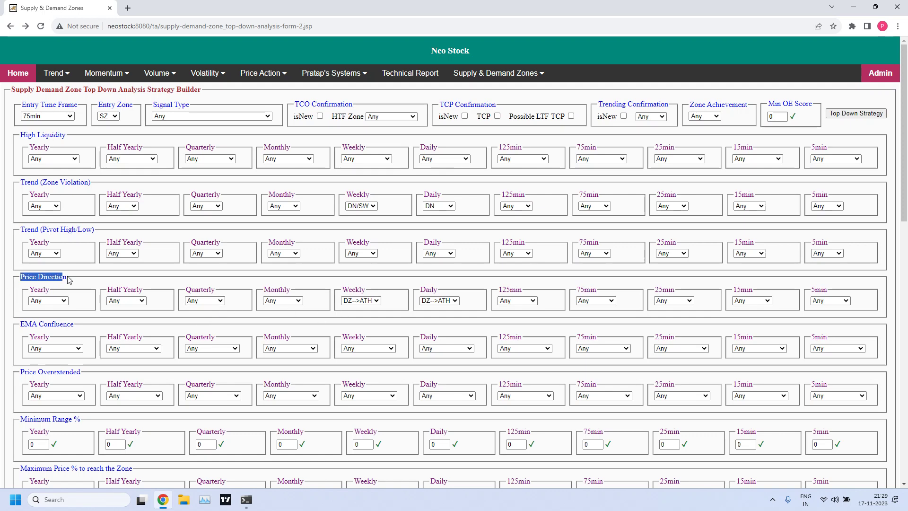
click(377, 304)
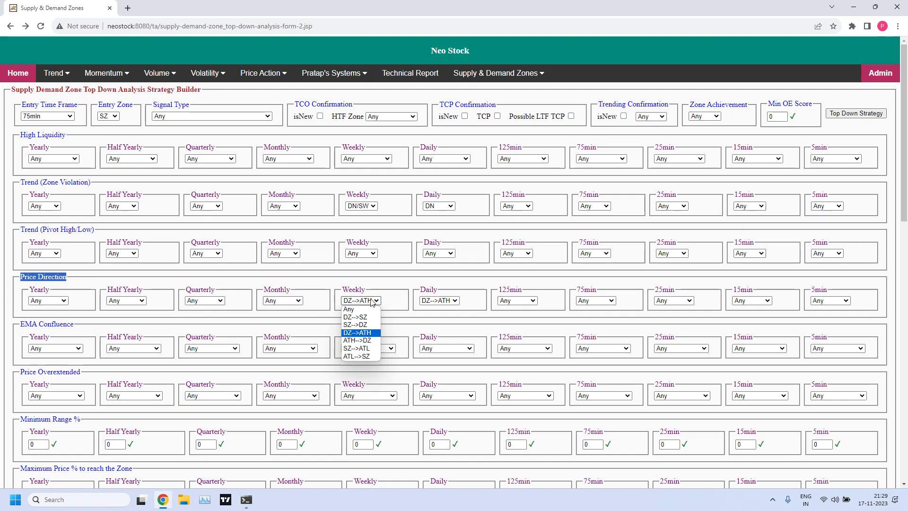
click(357, 326)
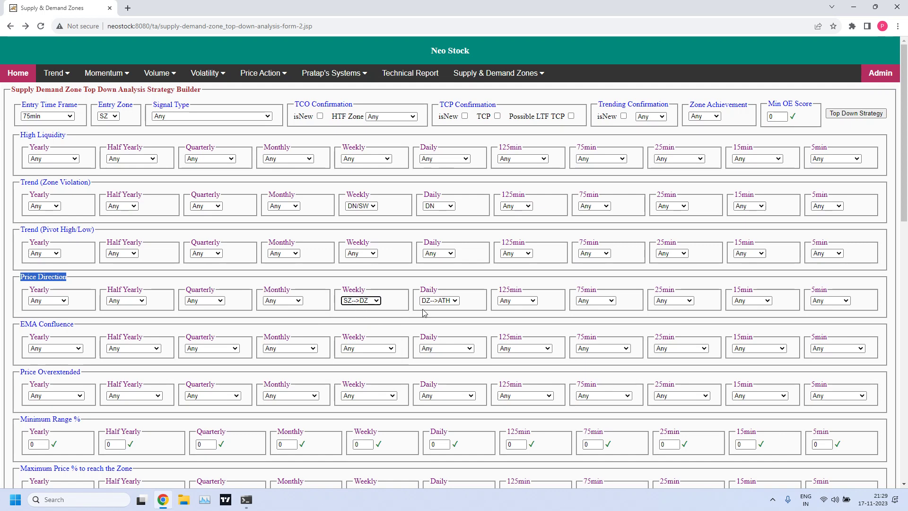
click(455, 302)
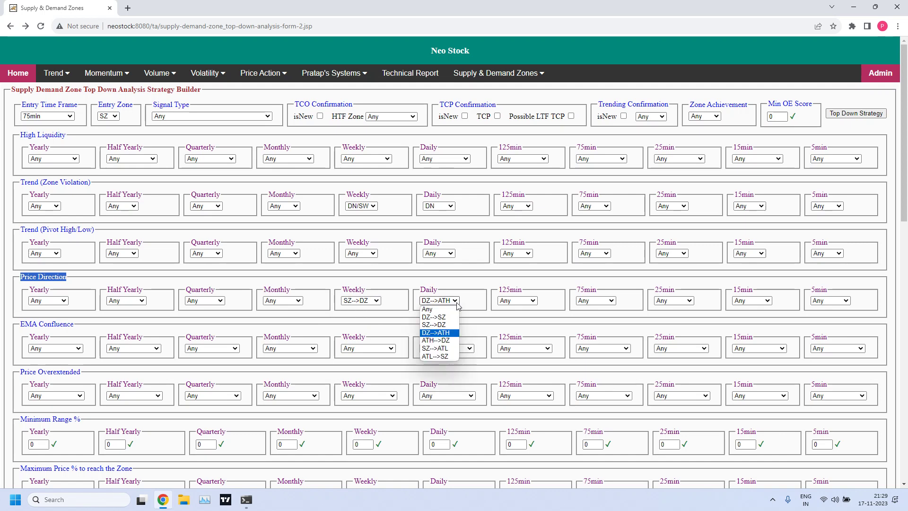
click(435, 327)
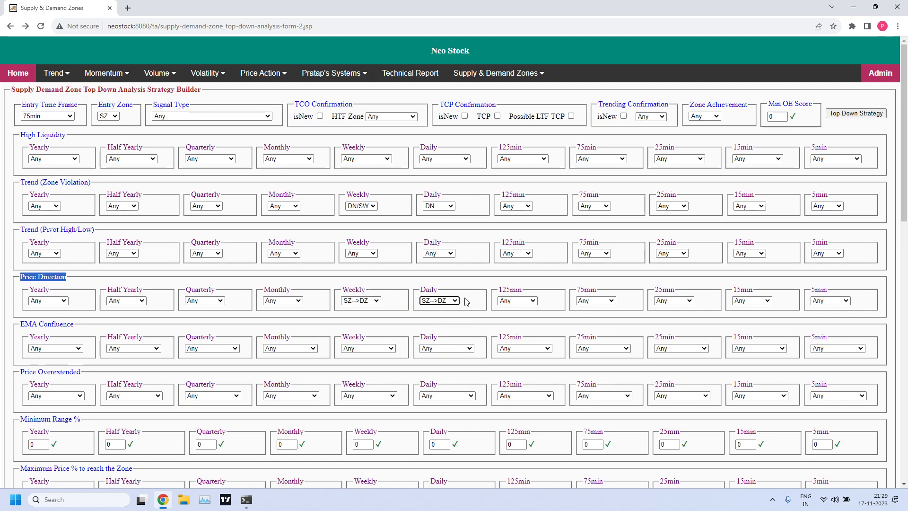
Run the supply-zone scan and check the test, rejection, CIZ and pierced counts of the reported zones.
click(850, 117)
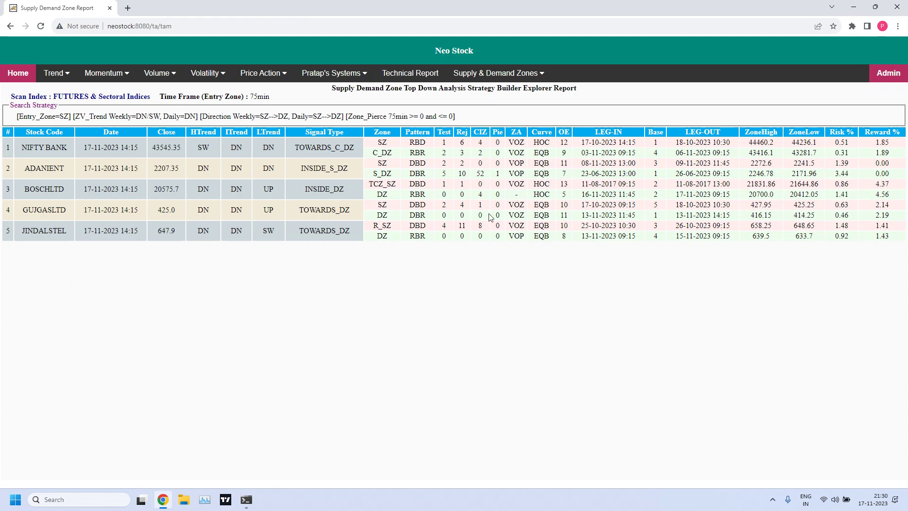
double_click(444, 144)
double_click(480, 194)
click(453, 201)
drag(444, 235, 501, 237)
click(467, 280)
double_click(499, 237)
click(504, 208)
Change the Weekly Price Direction to ATH-->DZ in the strategy builder, rerun the supply-zone scan and return to the builder.
click(9, 27)
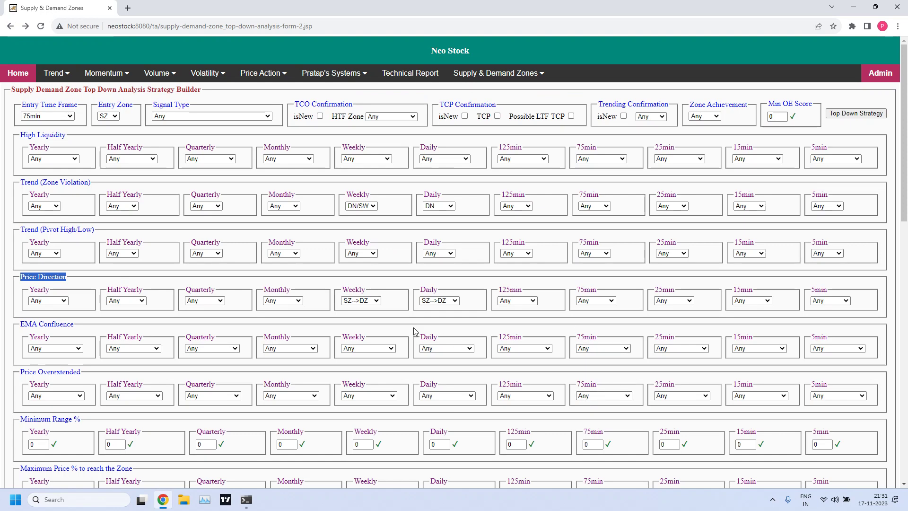
click(378, 301)
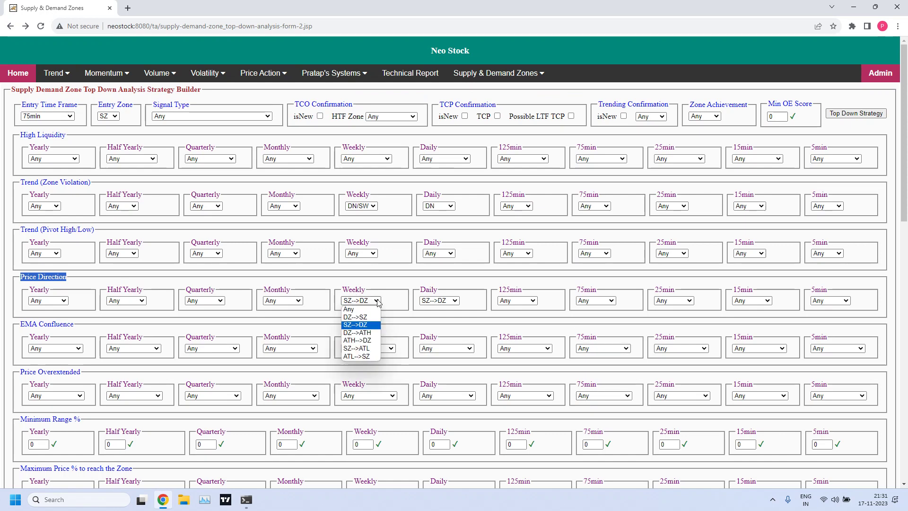
click(363, 340)
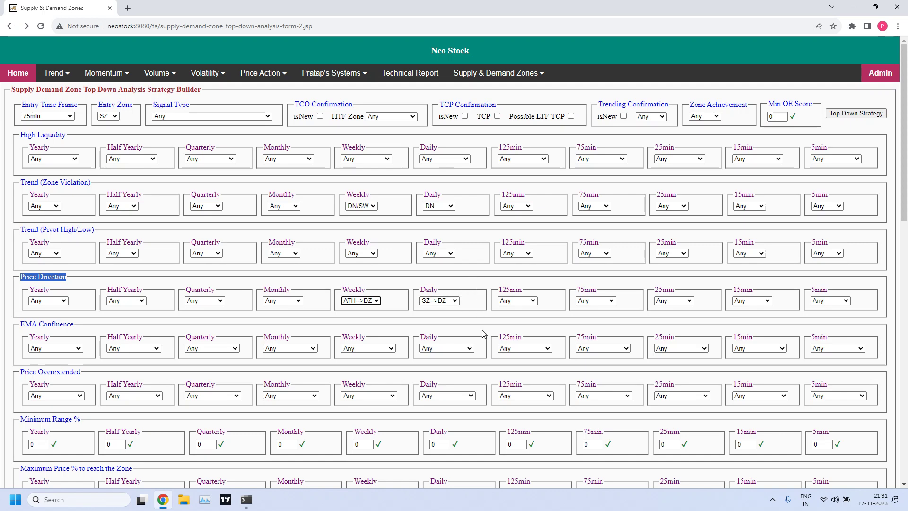
click(846, 114)
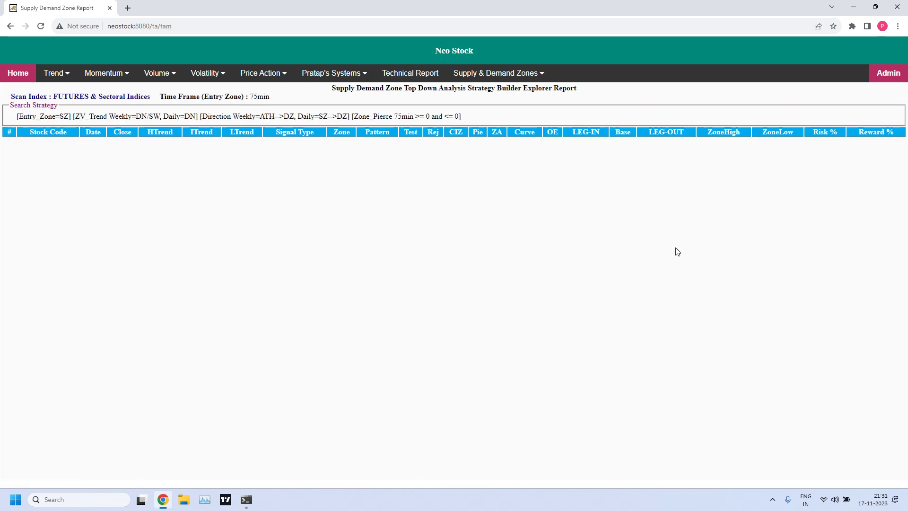
click(10, 26)
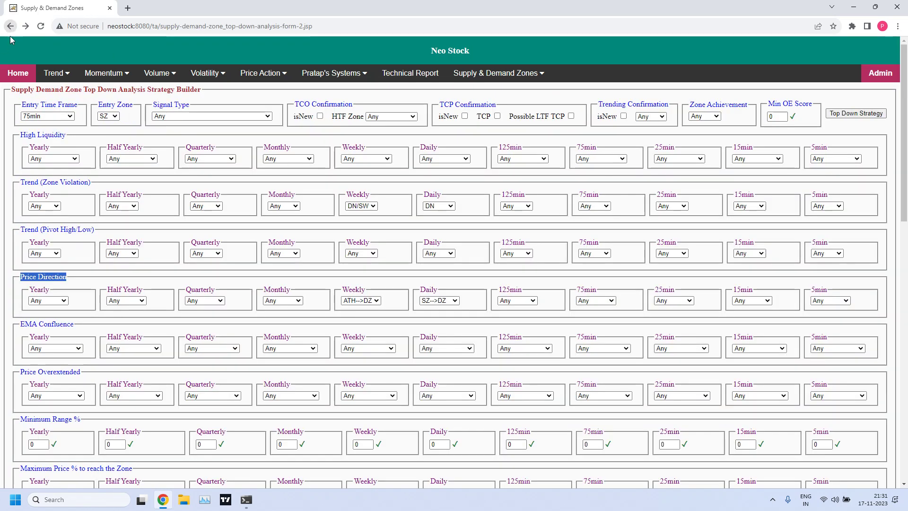
Change the Daily Price Direction to ATH-->DZ and rerun the 75min supply-zone scan.
click(452, 300)
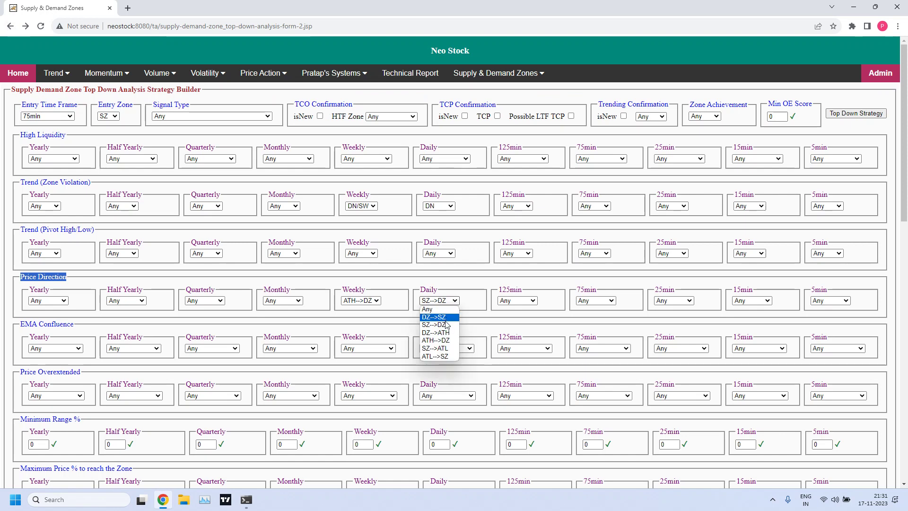
click(440, 340)
click(840, 114)
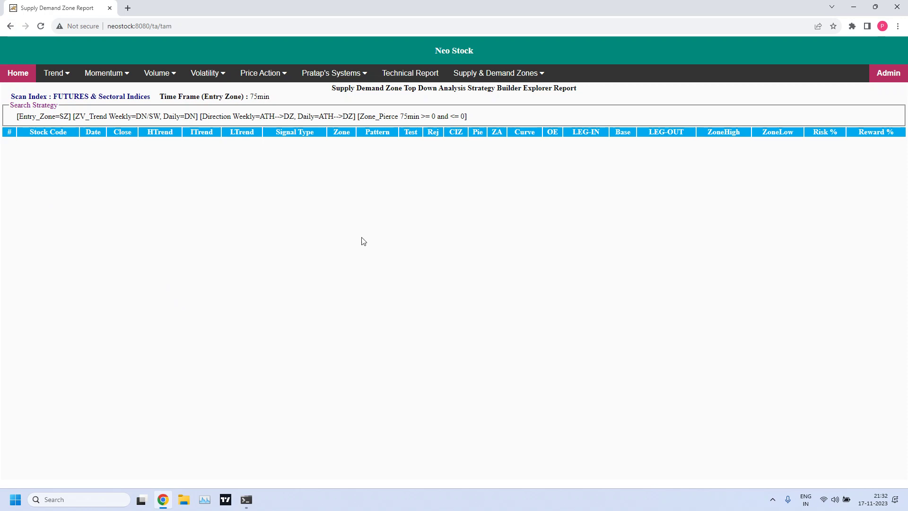
Open a fresh top down strategy form and scan the 15min entry time frame with signal type NEAR_ANY_DZ.
mouse_move(501, 72)
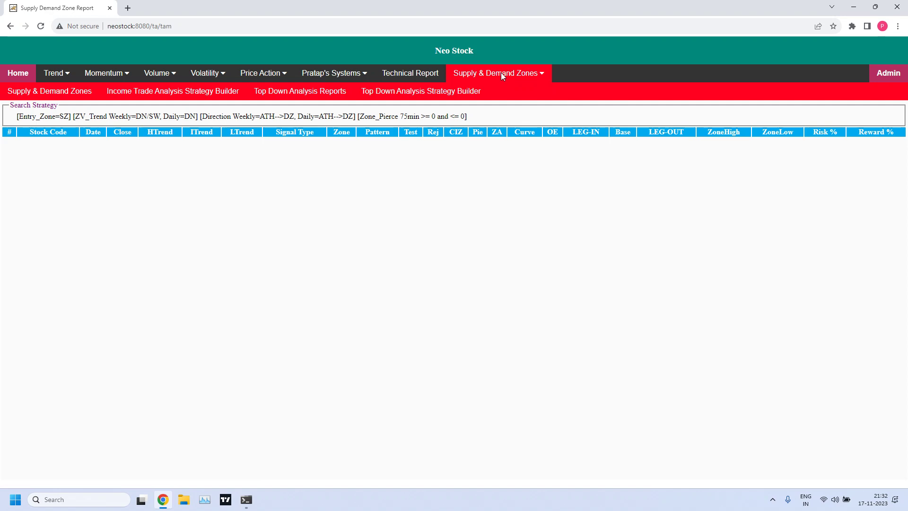
click(450, 91)
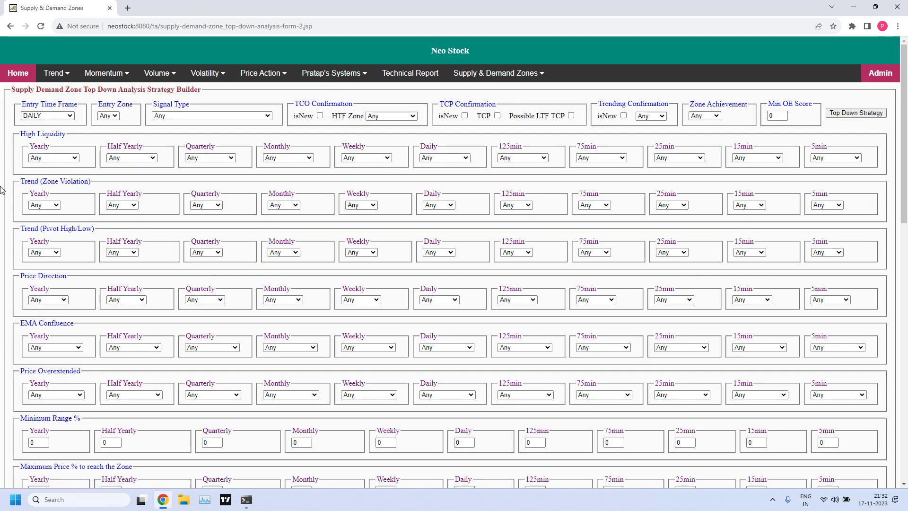
click(70, 115)
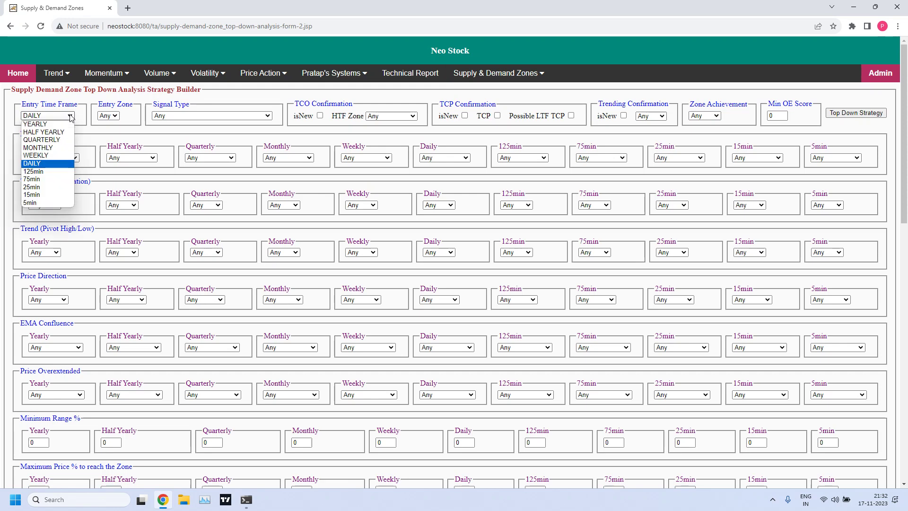
click(39, 194)
click(268, 116)
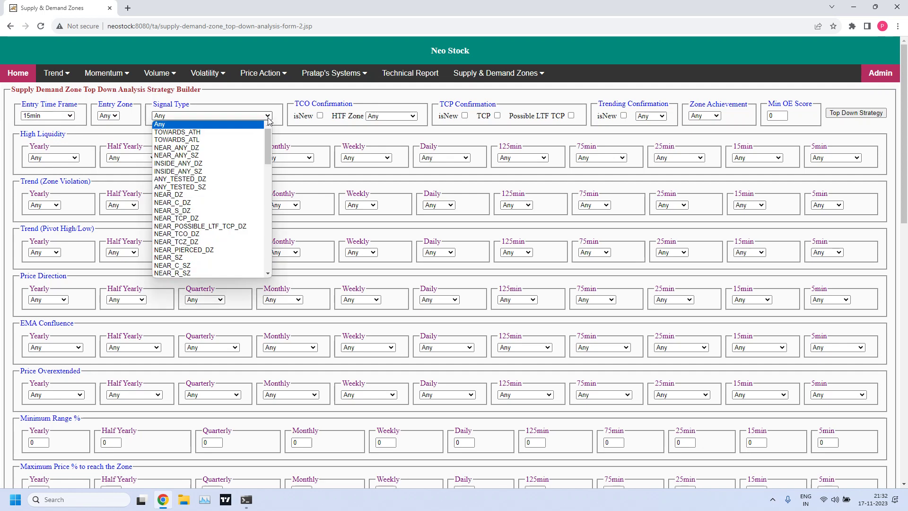
click(197, 148)
click(855, 112)
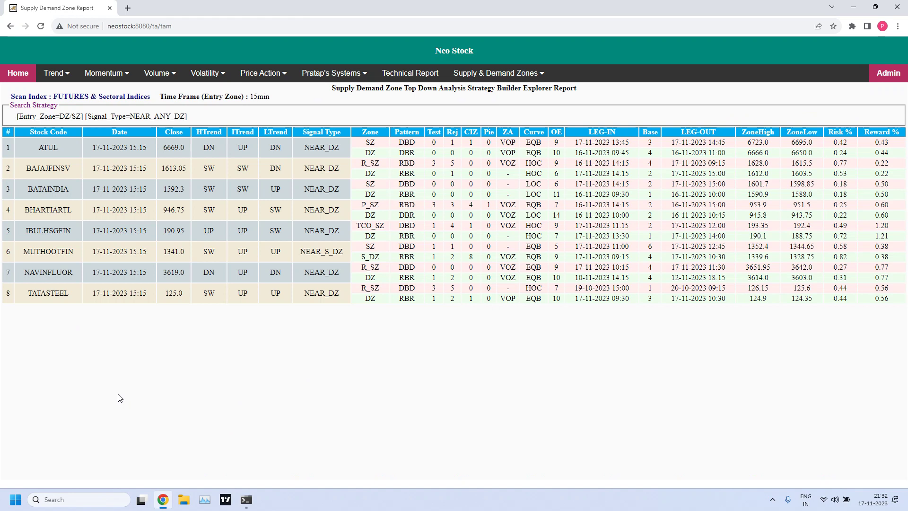
Return to the strategy builder, change the signal type to NEAR_ANY_SZ and rerun the 15min scan.
key(alt+Left)
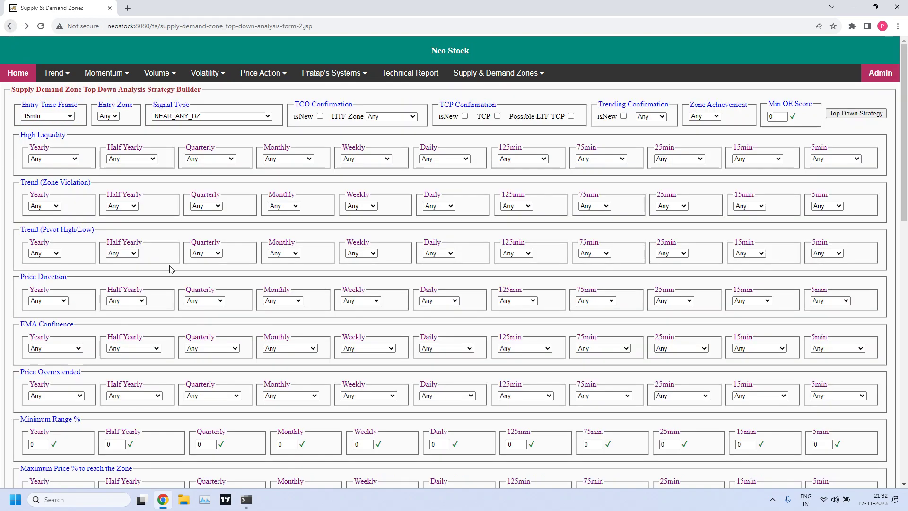
click(47, 115)
click(30, 197)
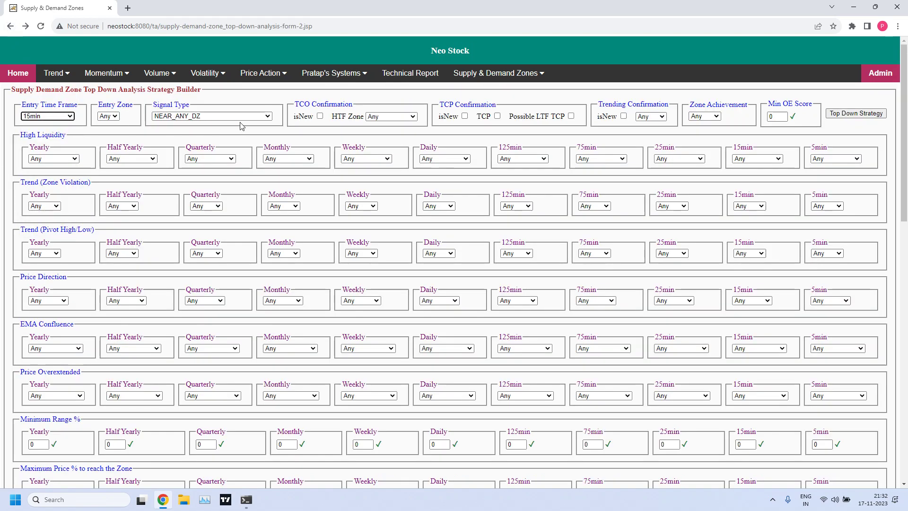
click(213, 117)
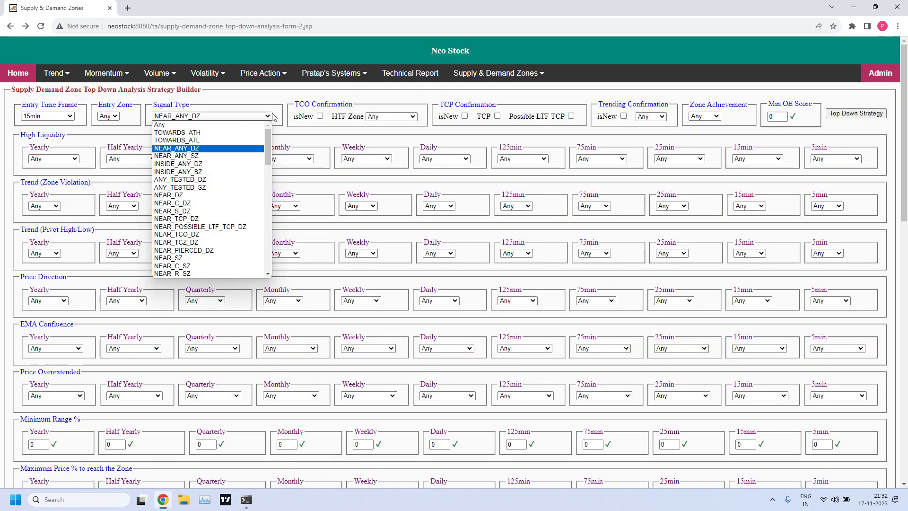
click(191, 156)
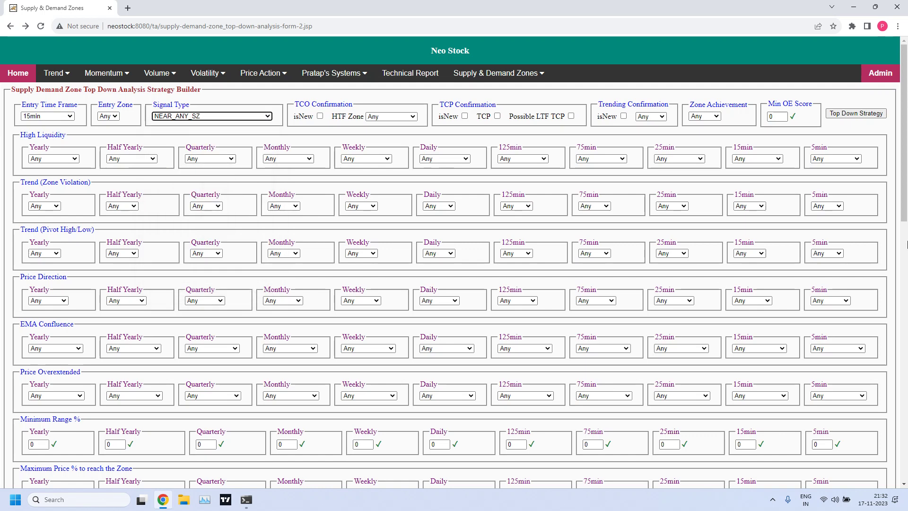
click(861, 115)
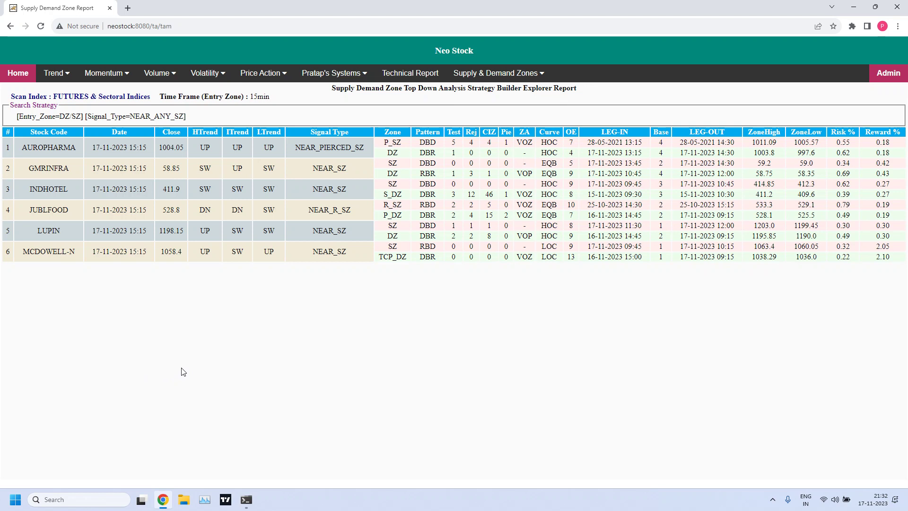
Start a fresh top down strategy with the 15min entry time frame and entry zone DZ.
mouse_move(527, 82)
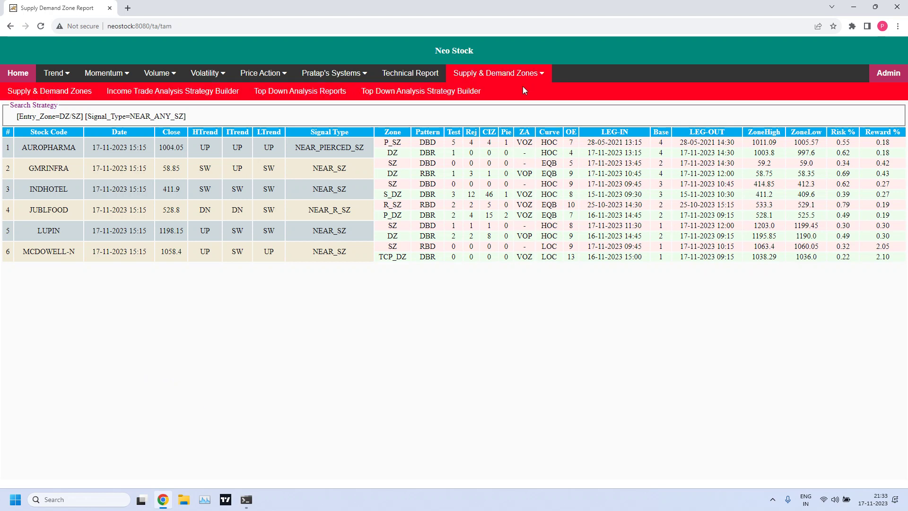
click(454, 96)
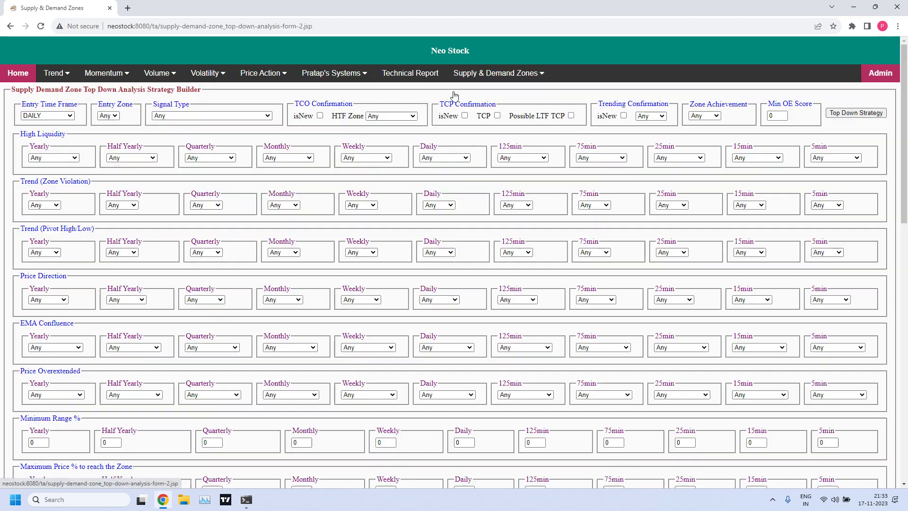
click(70, 117)
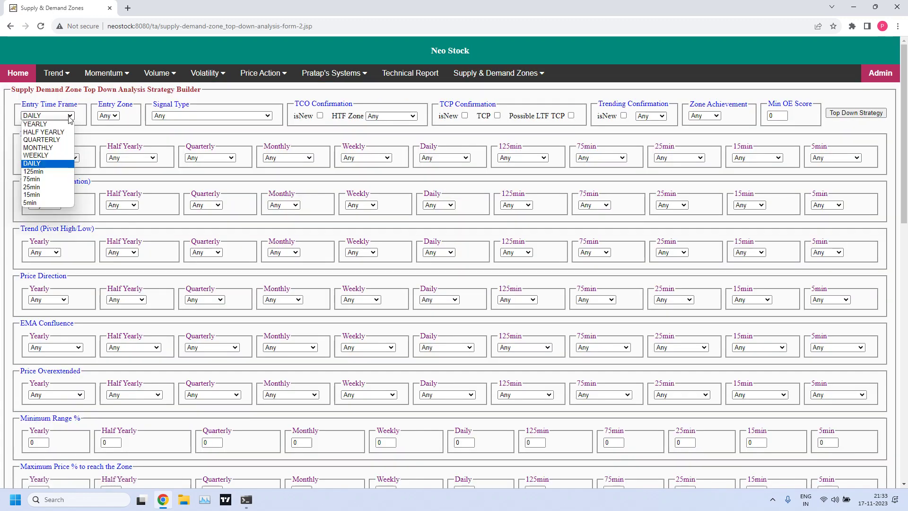
click(45, 195)
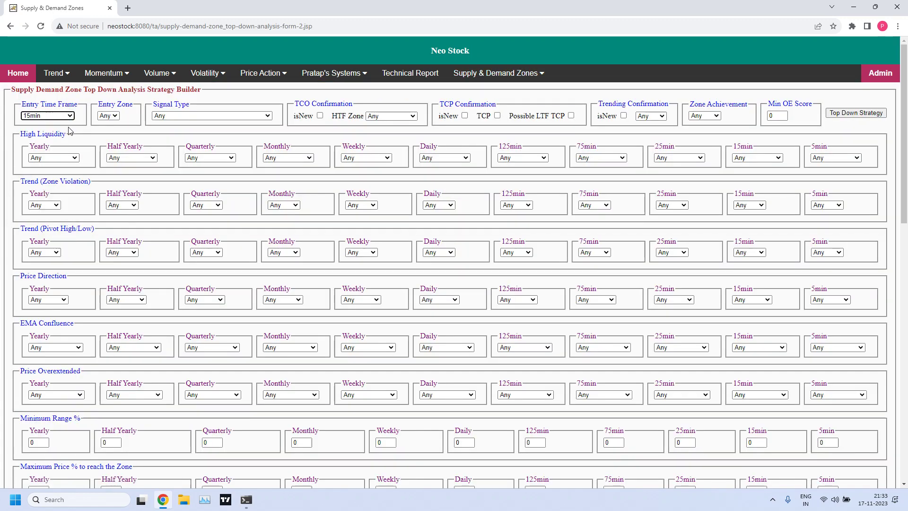
click(116, 118)
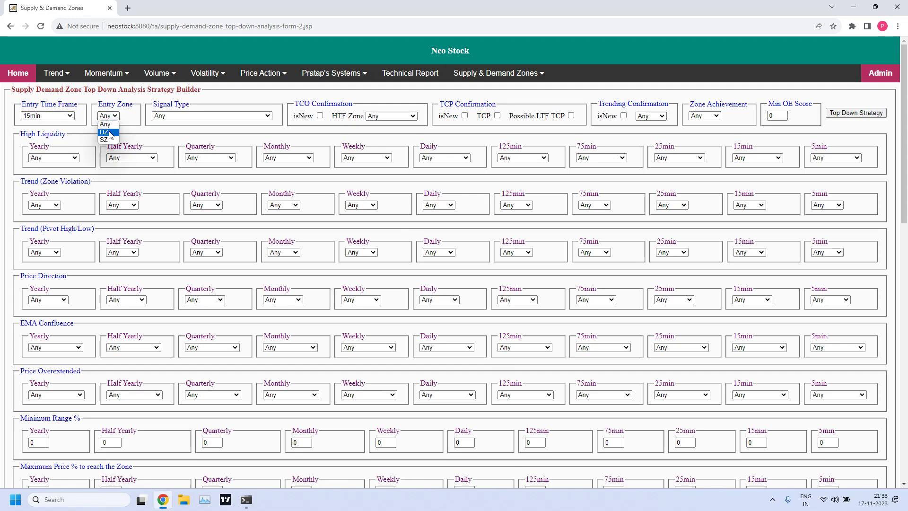
click(108, 132)
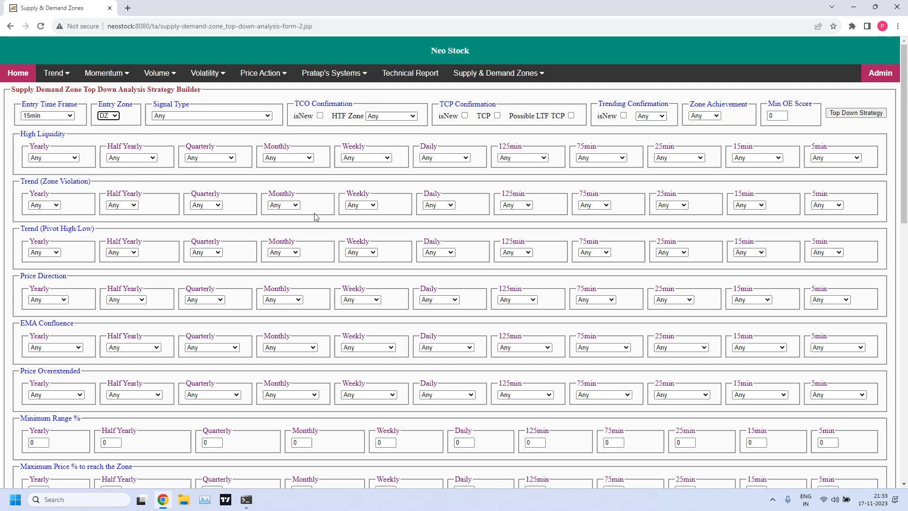
Set the Trend (Zone Violation) filters to UP/SW for Daily and UP for 75min.
drag(21, 182, 93, 185)
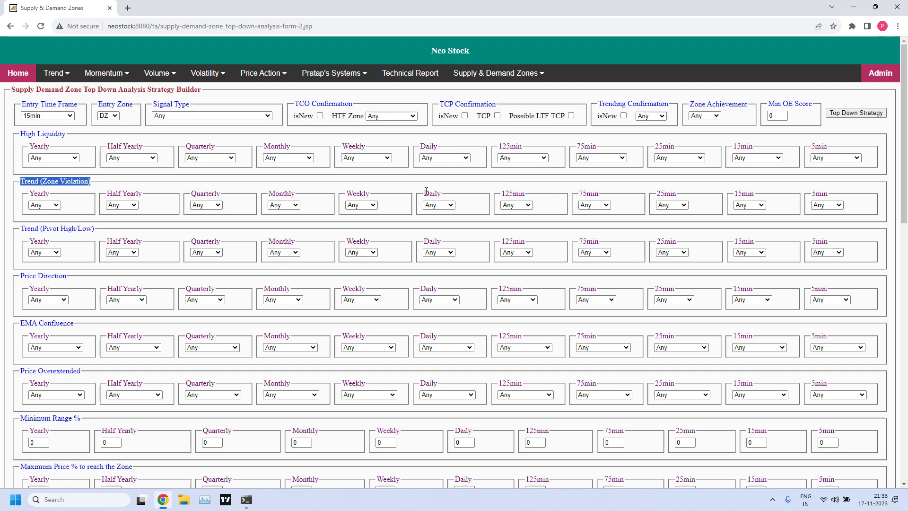
drag(425, 192, 443, 196)
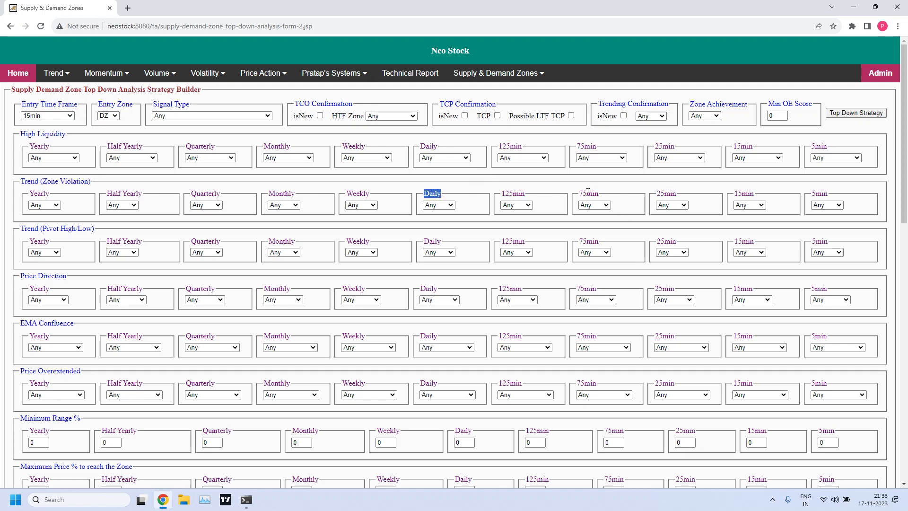
drag(580, 193, 608, 195)
drag(735, 192, 763, 196)
click(432, 184)
click(453, 206)
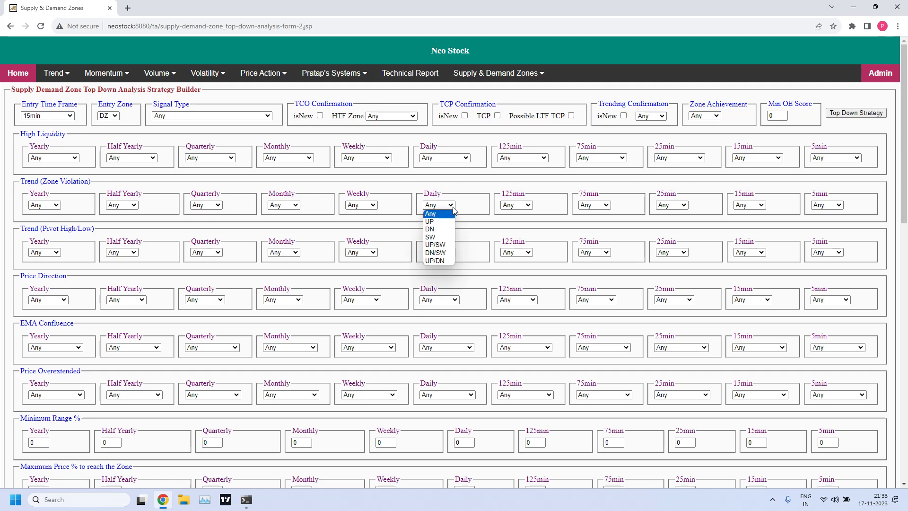
click(436, 245)
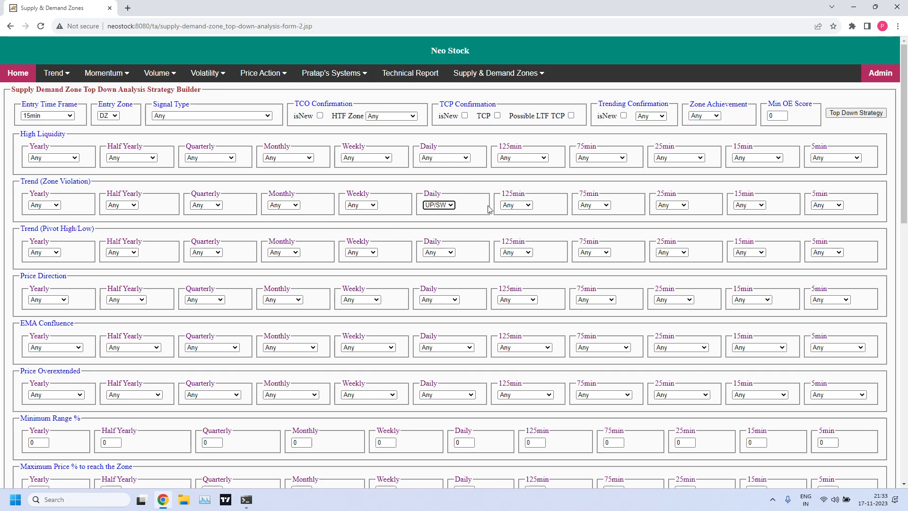
click(607, 206)
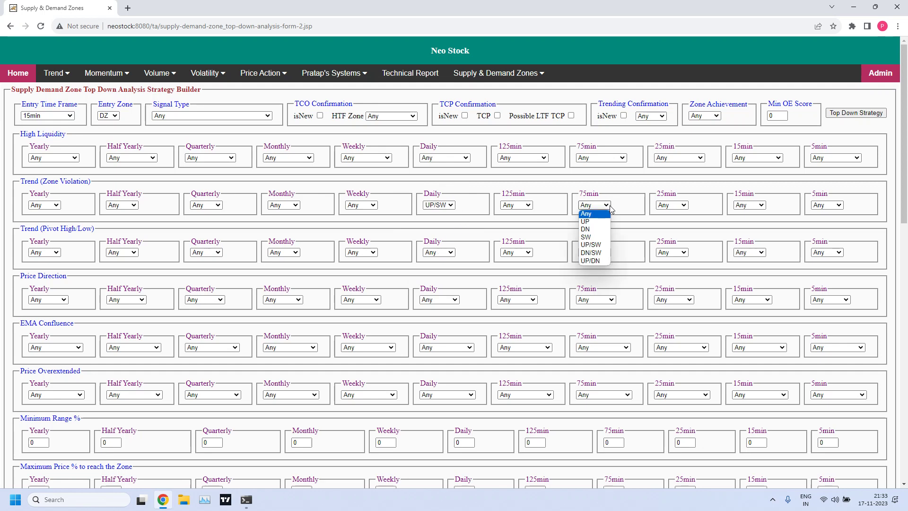
click(589, 221)
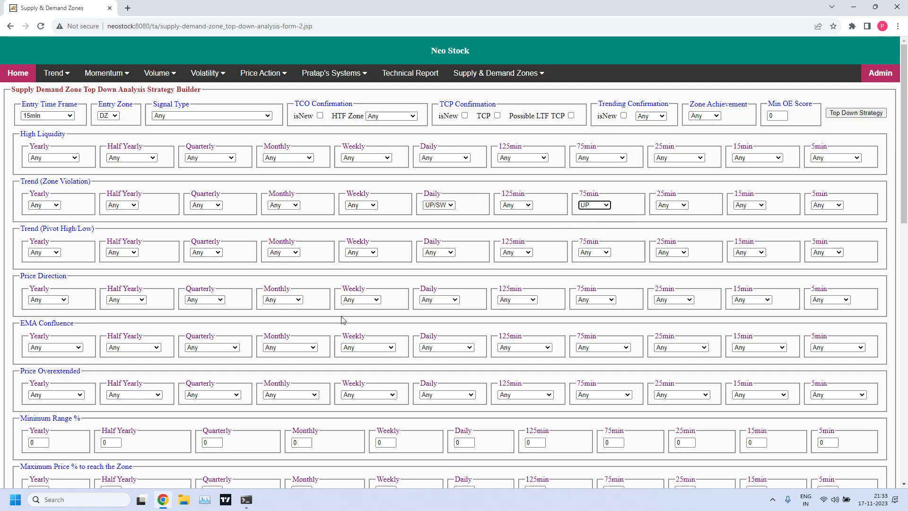
Set the Price Direction filters to DZ-->SZ for both Daily and 75min.
click(456, 301)
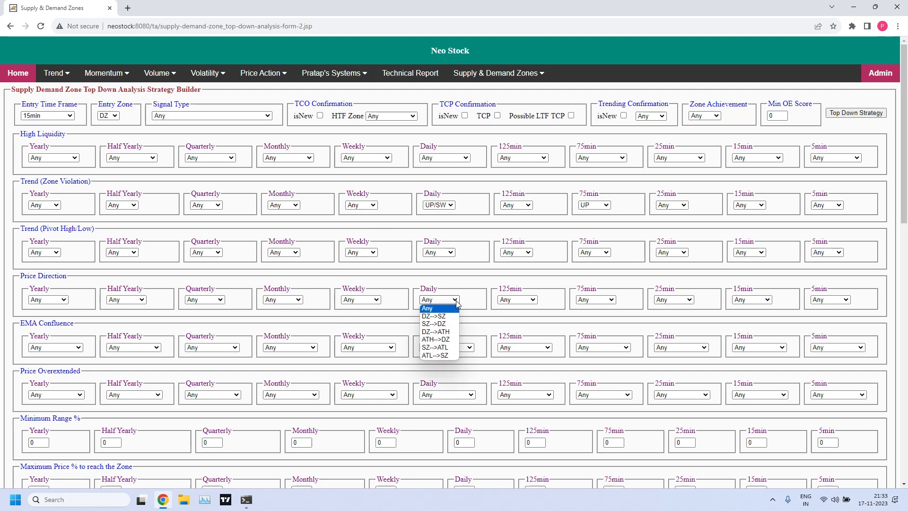
click(437, 317)
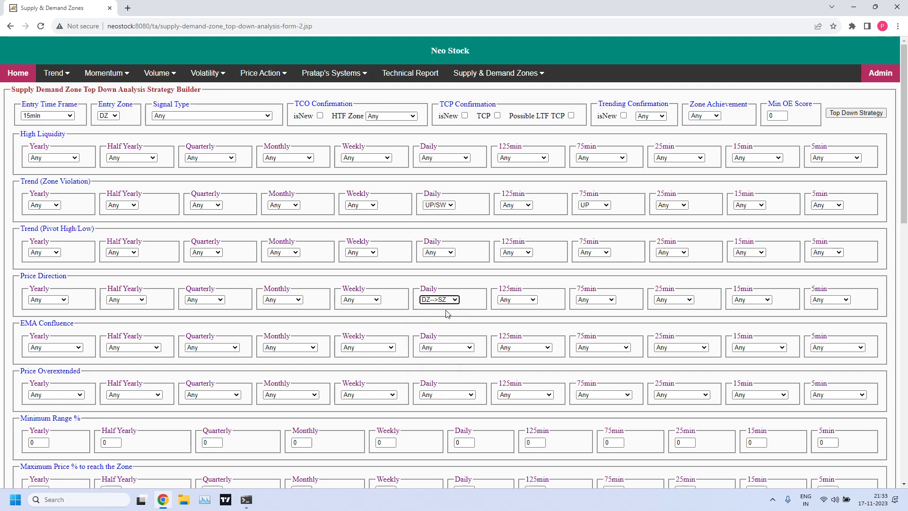
click(613, 300)
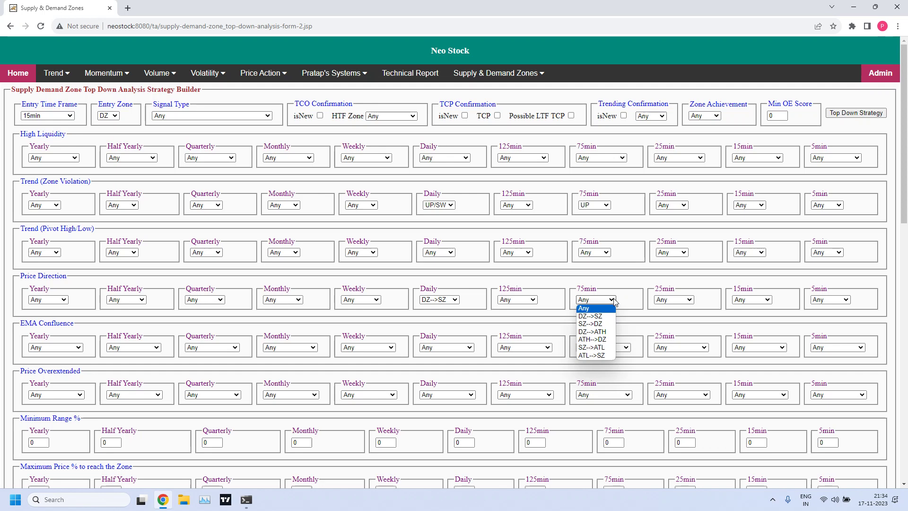
click(590, 316)
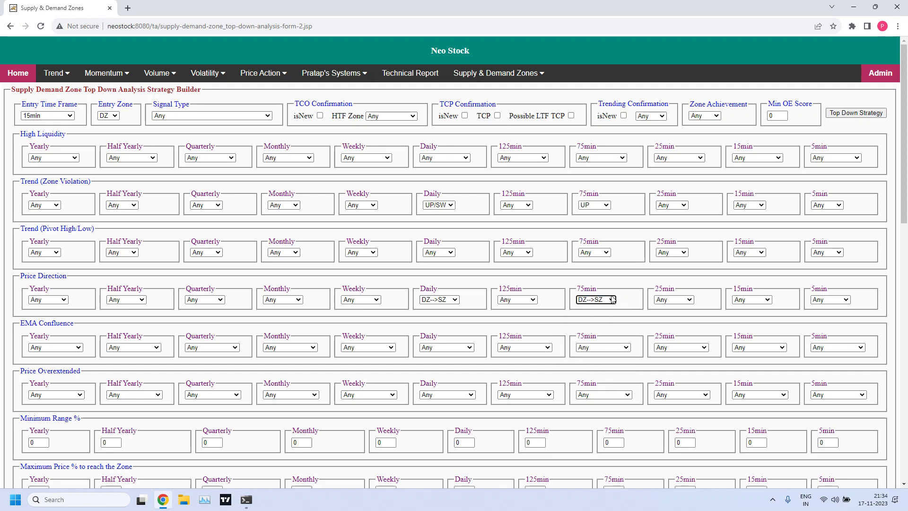
Run the 15min demand-zone scan and check the test, rejection, CIZ and pierced counts of the BPCL, CUB, LTTS and PIDILITIND demand zones.
click(860, 113)
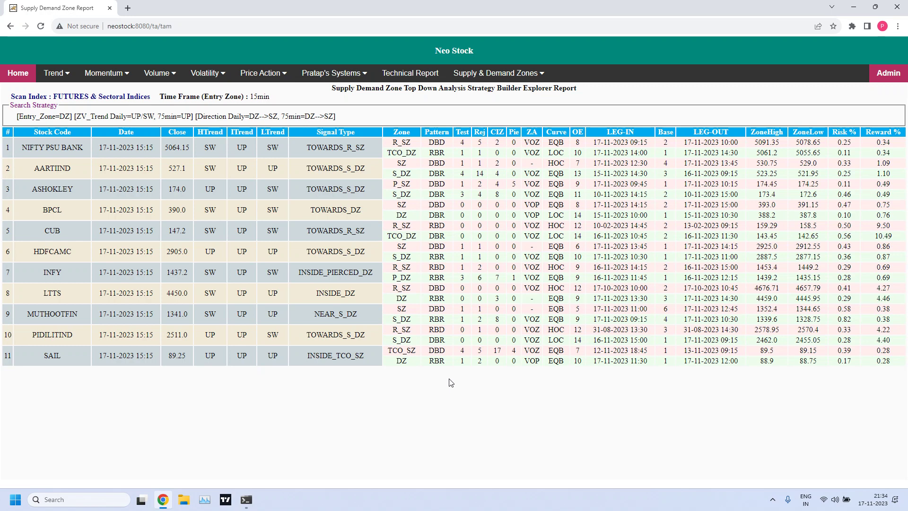
drag(459, 215, 519, 217)
drag(457, 236, 519, 238)
drag(458, 299, 506, 304)
drag(457, 339, 520, 341)
click(457, 385)
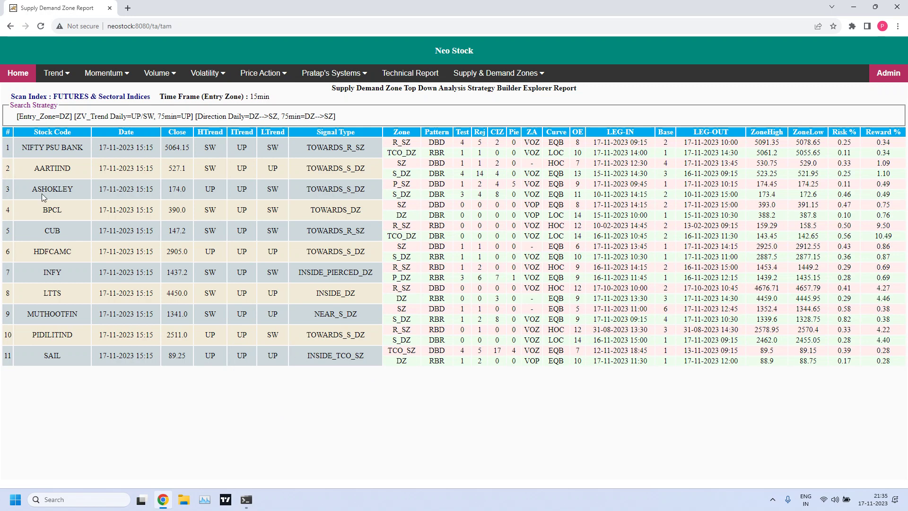
Change the Daily Price Direction to DZ-->ATH in the strategy builder, rerun the 15min demand-zone scan and return to the builder.
click(11, 27)
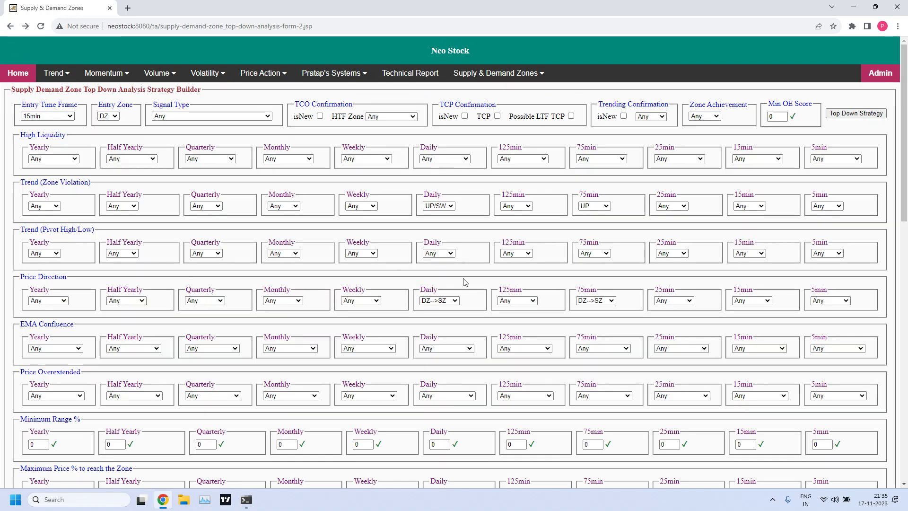
click(453, 301)
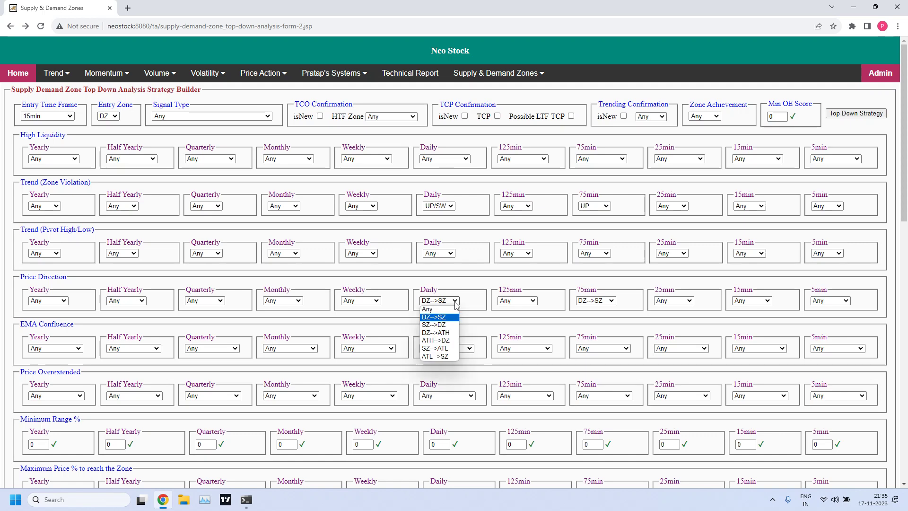
click(435, 333)
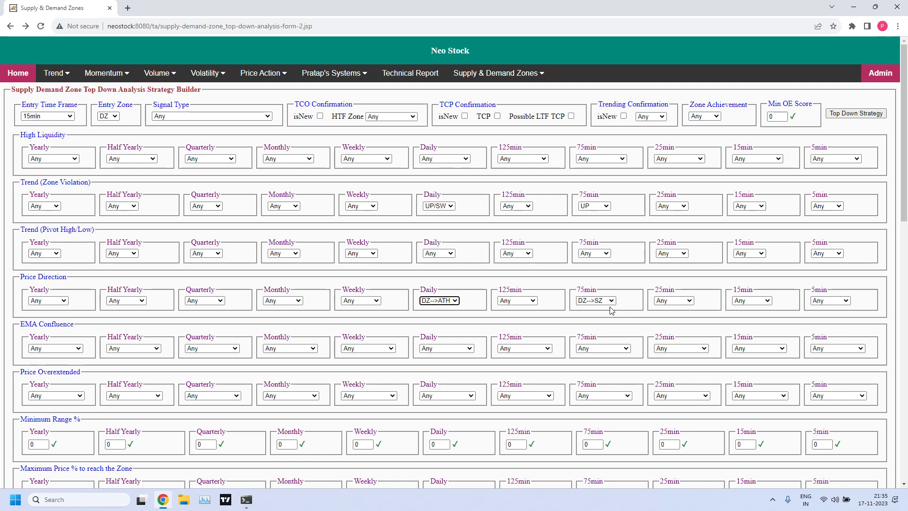
click(839, 116)
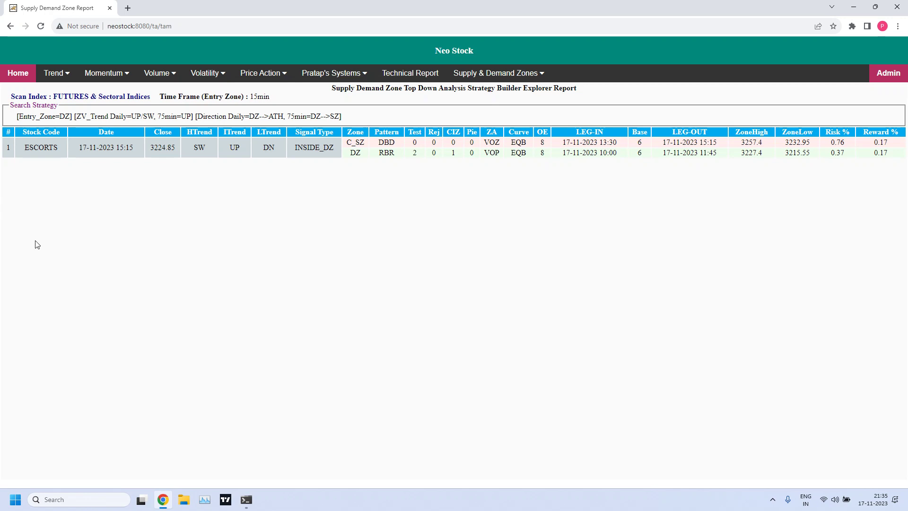
click(11, 27)
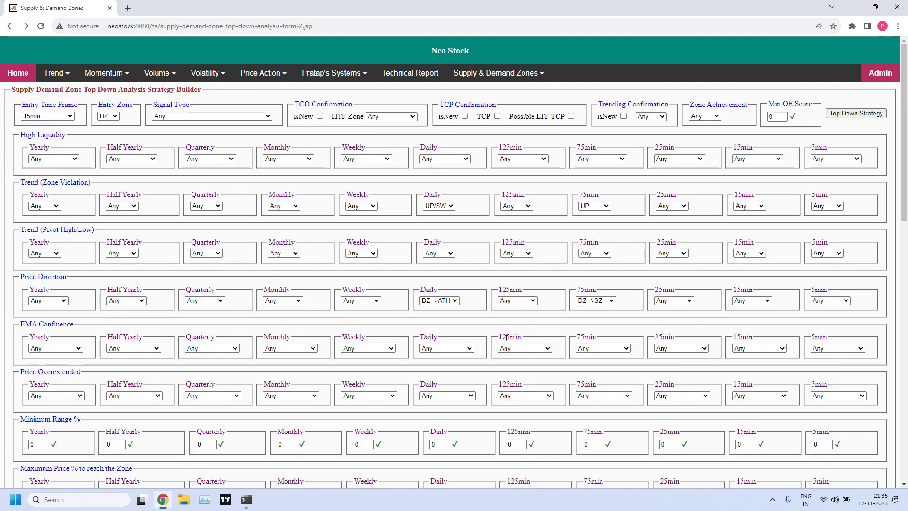
Set the 75min Price Direction to DZ-->ATH, rerun the 15min demand-zone scan and return to the strategy builder.
click(613, 303)
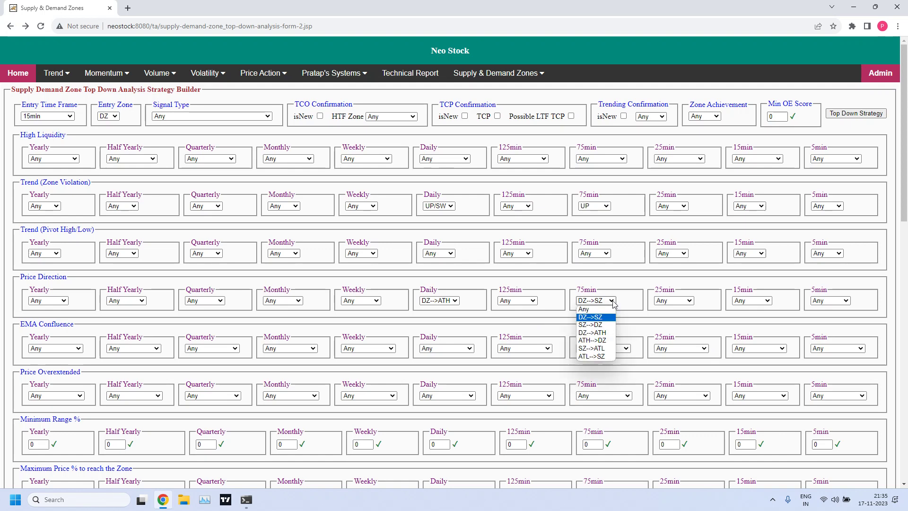
click(593, 333)
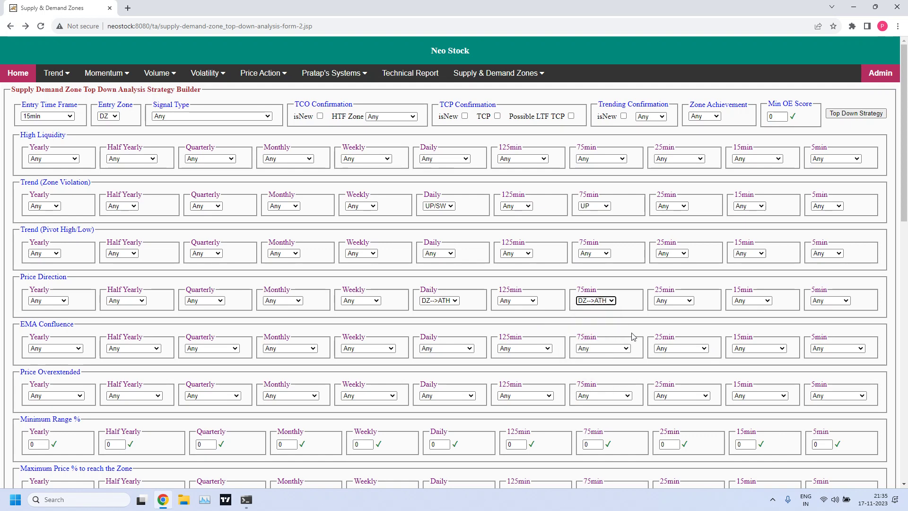
click(860, 115)
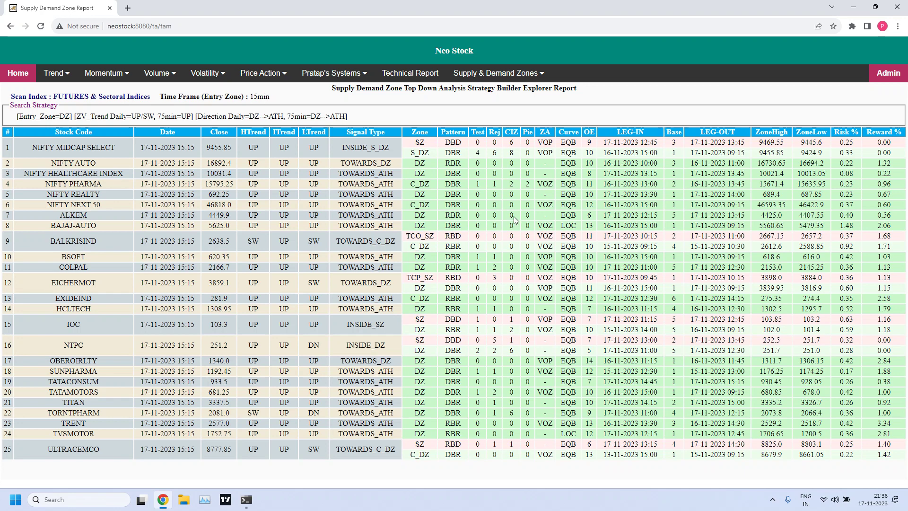
click(10, 27)
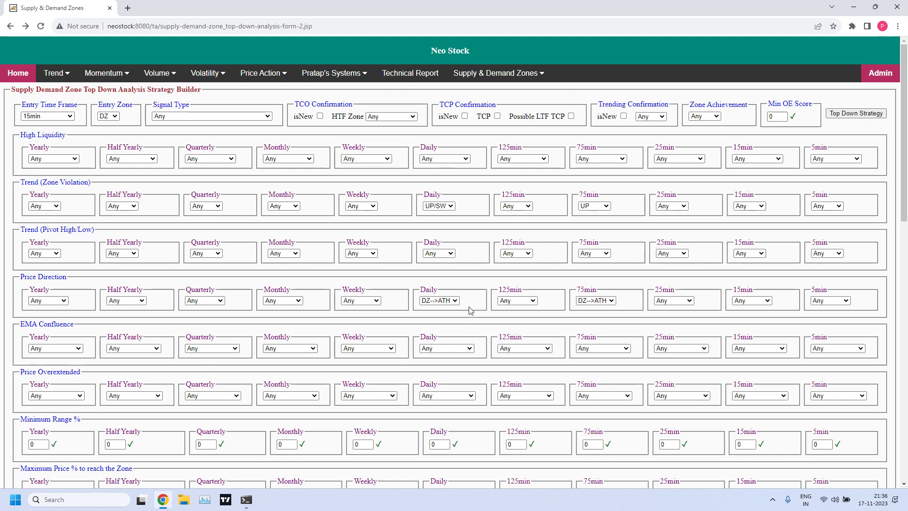
Set both the minimum and maximum Pierced Count for 15min to 0.
scroll(471, 308, down, 1)
scroll(474, 297, down, 1)
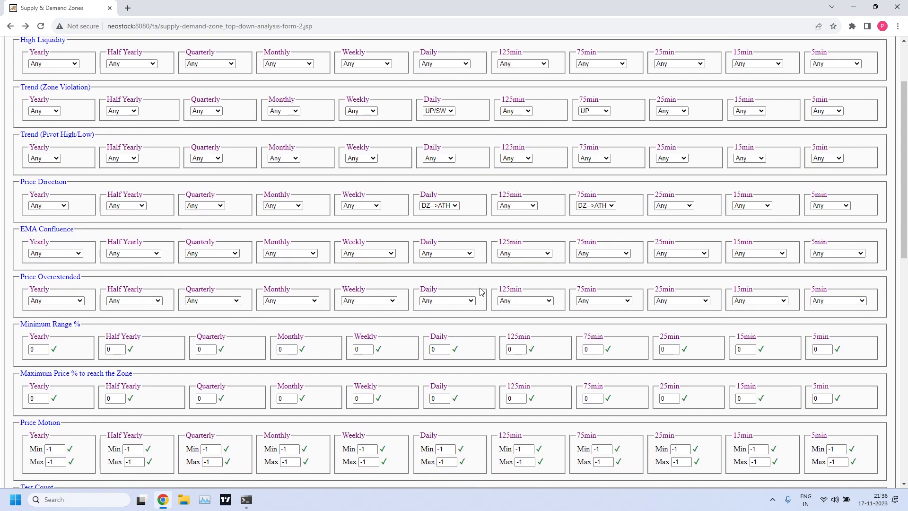
scroll(478, 292, down, 1)
scroll(494, 283, down, 1)
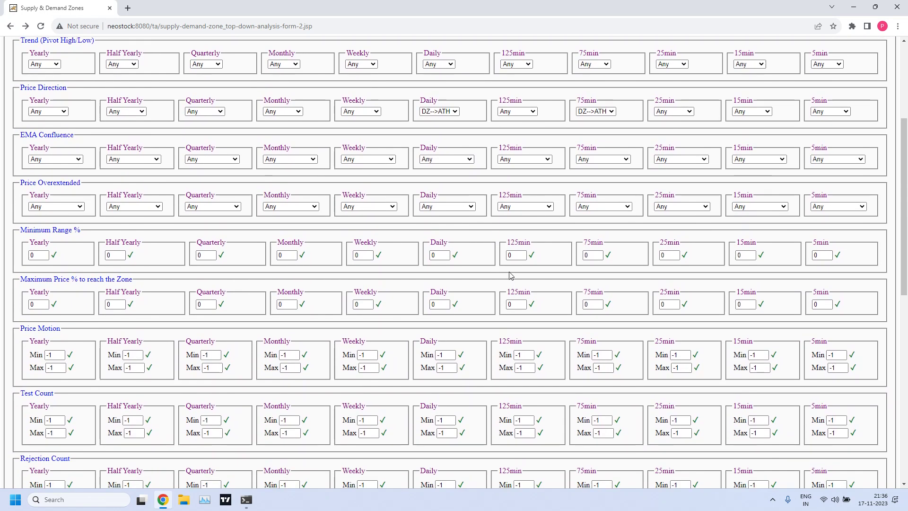
scroll(513, 269, down, 1)
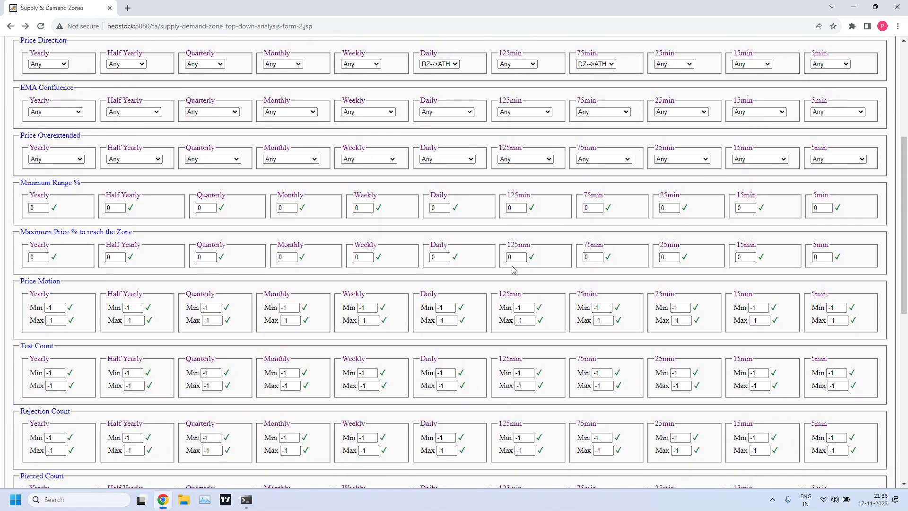
scroll(514, 270, down, 1)
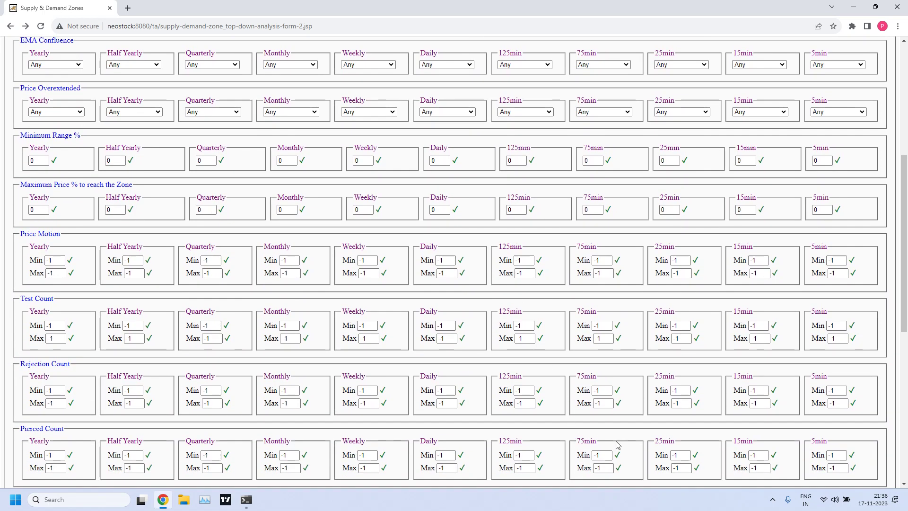
key(Tab)
text(0)
key(Tab)
text(0)
scroll(728, 326, up, 6)
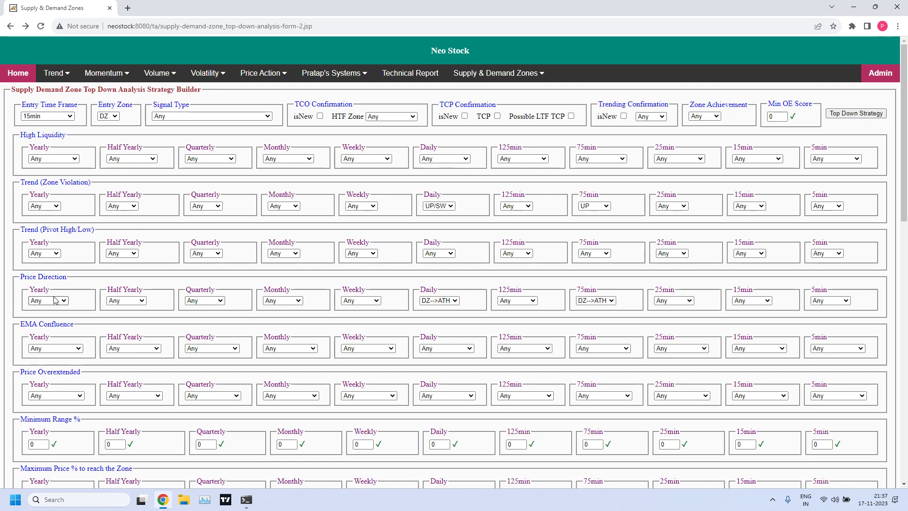
Set the Price Direction to DZ-->SZ for Daily and 75min, run the 15min demand-zone scan and return to the builder.
click(455, 301)
click(435, 317)
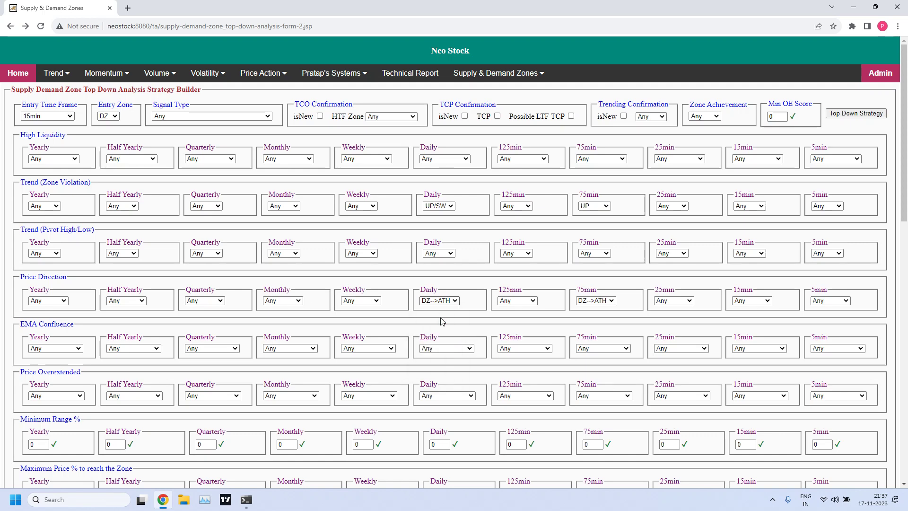
click(612, 301)
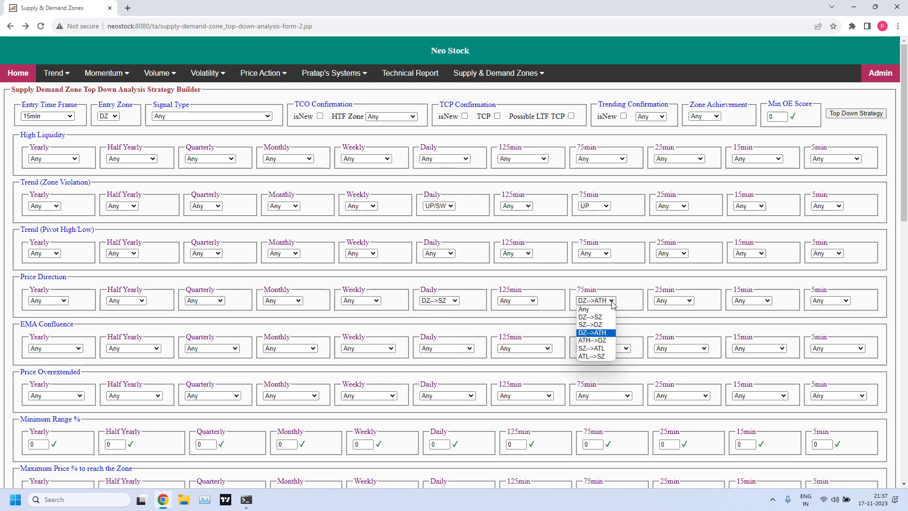
click(589, 317)
click(857, 114)
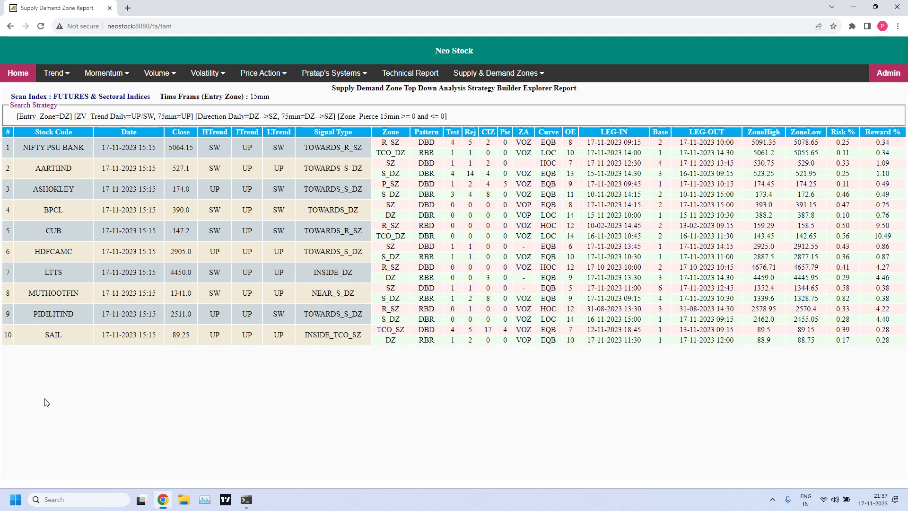
click(11, 26)
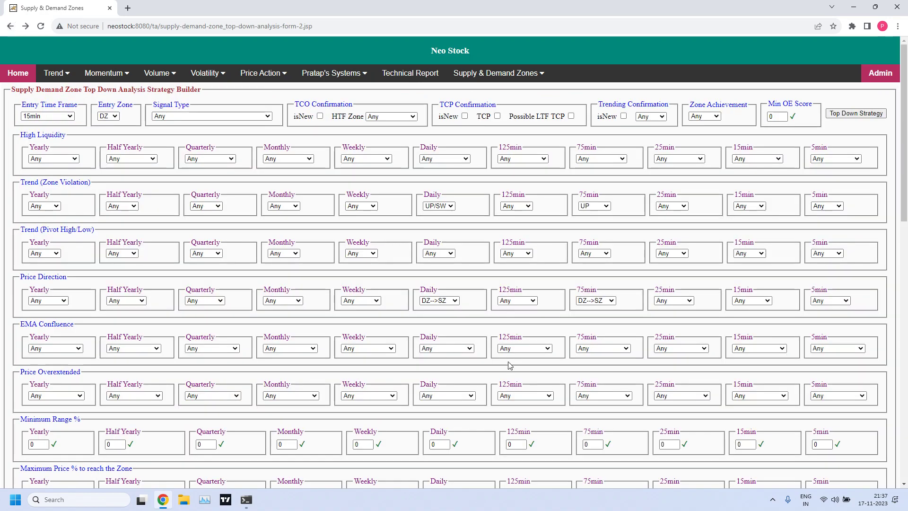
Try the 15min demand-zone scan with the Daily Price Direction set to ATH-->DZ, and return to the builder.
click(455, 303)
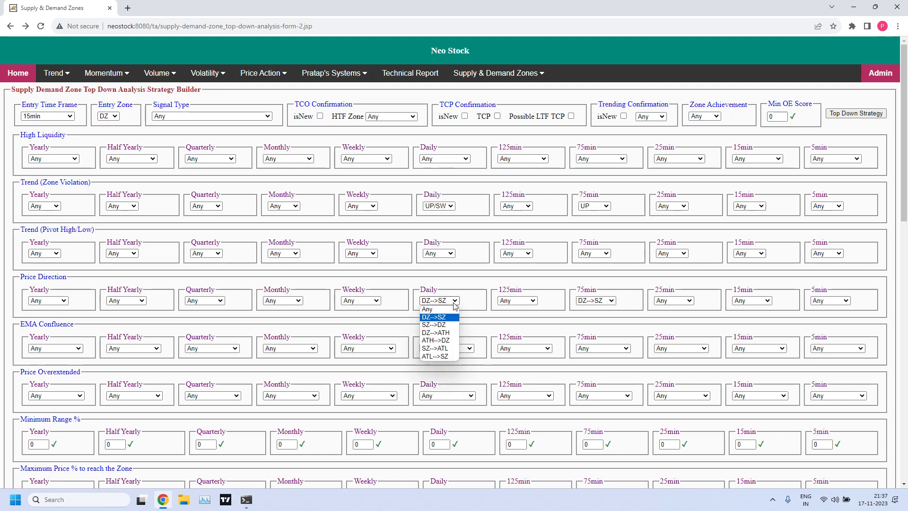
click(439, 340)
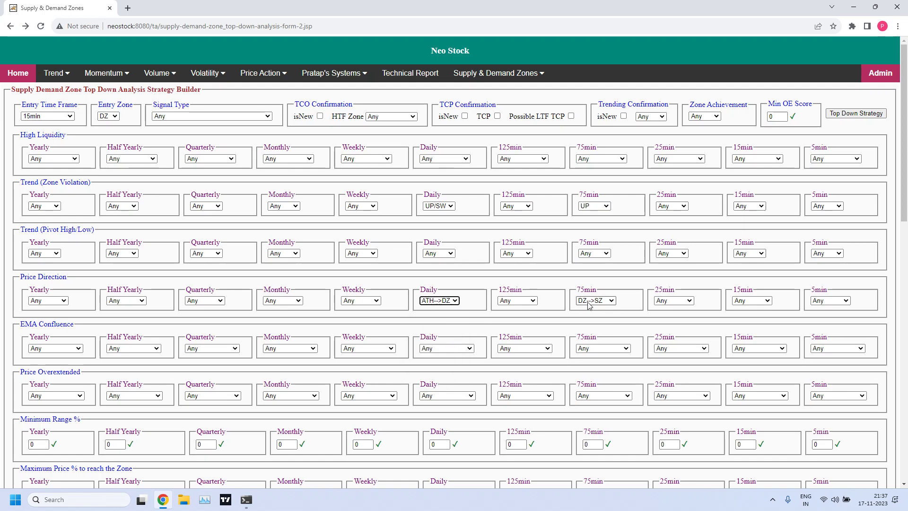
click(856, 113)
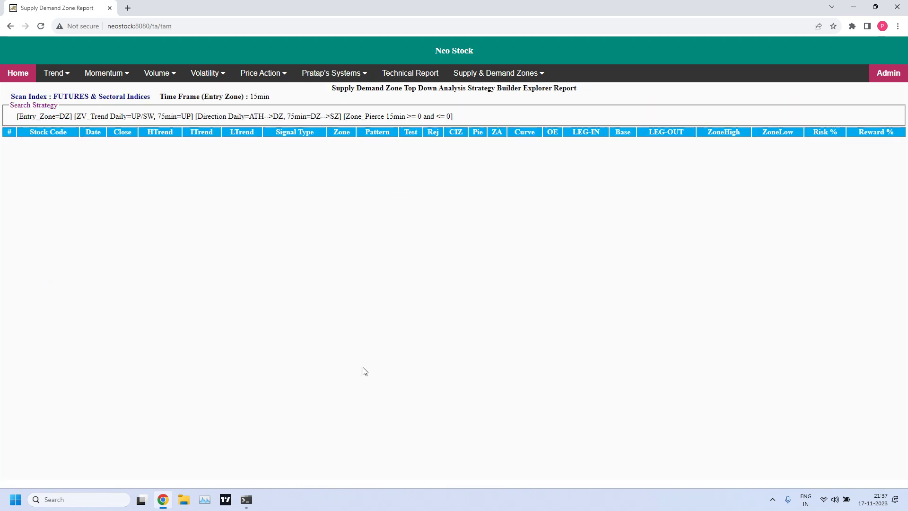
click(10, 27)
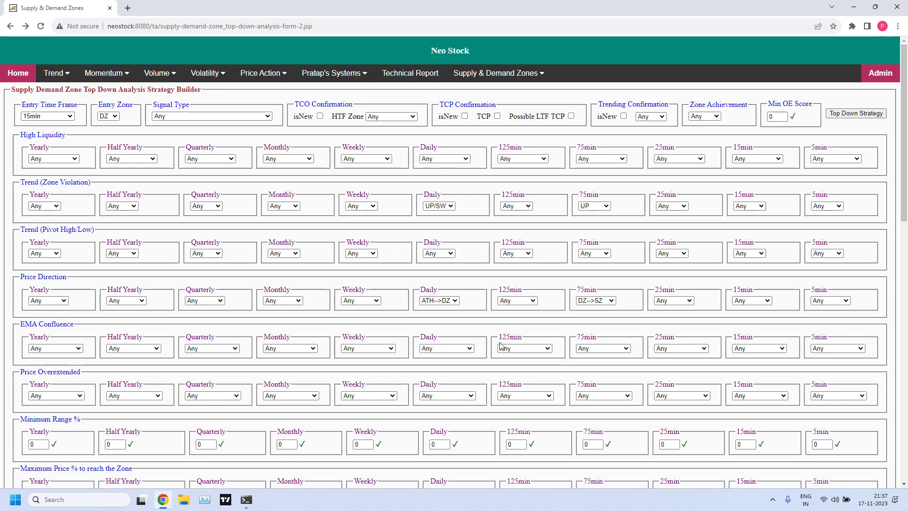
Set the Daily Price Direction to DZ-->ATH, rerun the scan, check the ESCORTS demand zone's pierced count and return to the builder.
click(457, 301)
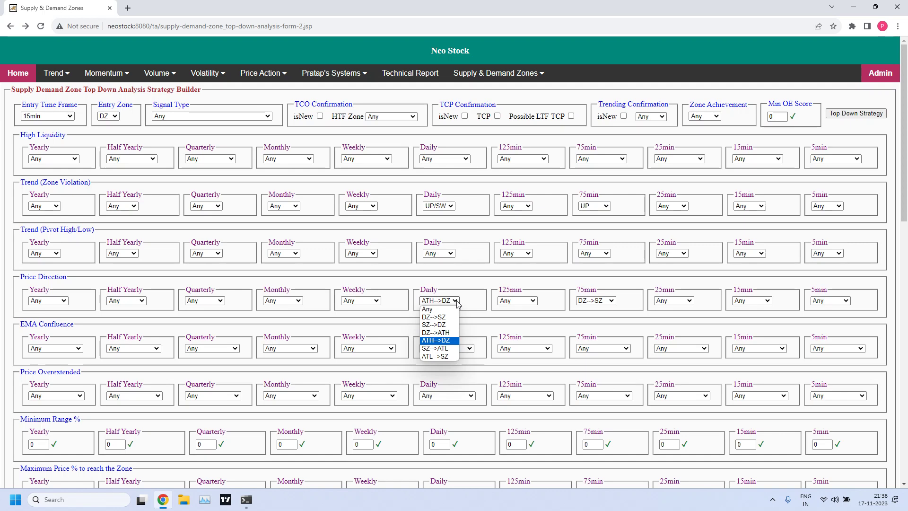
click(456, 333)
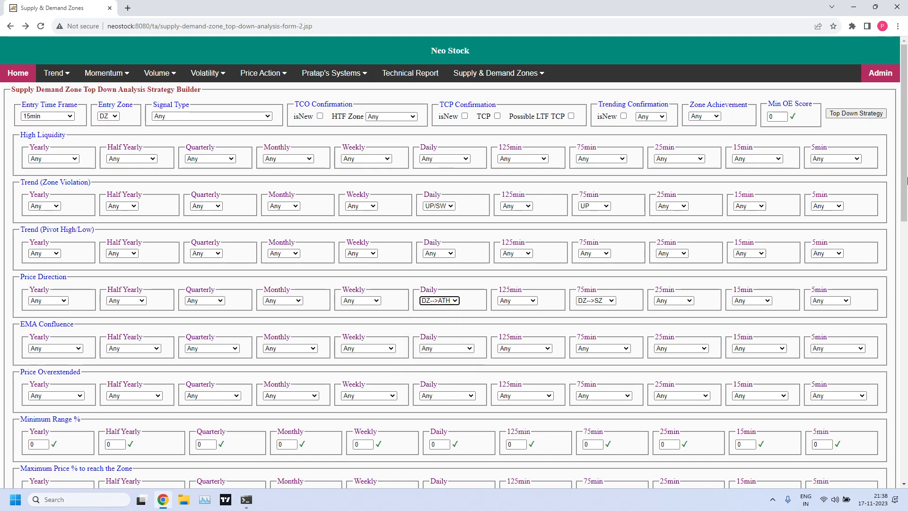
click(855, 114)
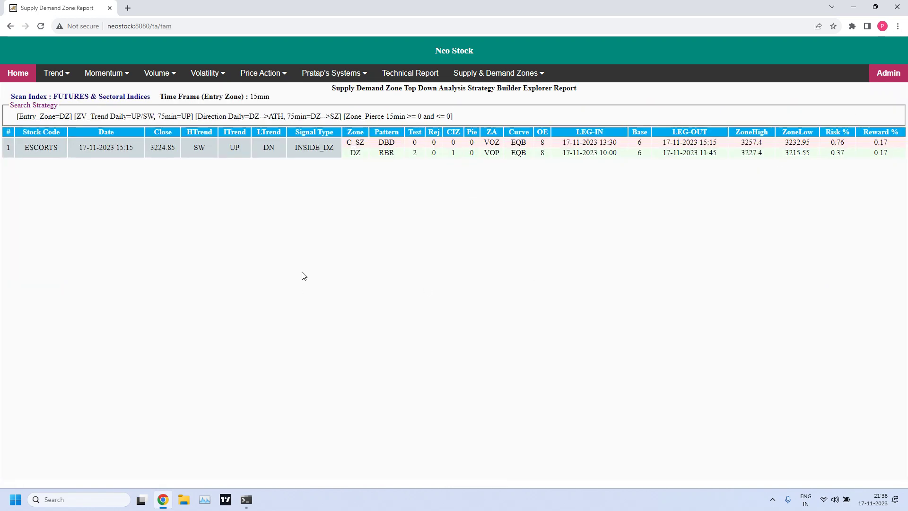
double_click(471, 155)
click(488, 214)
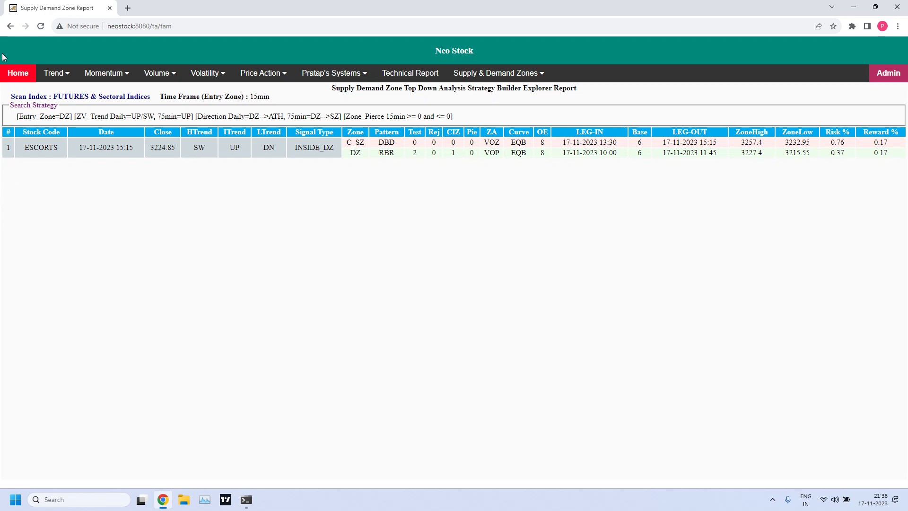
click(10, 28)
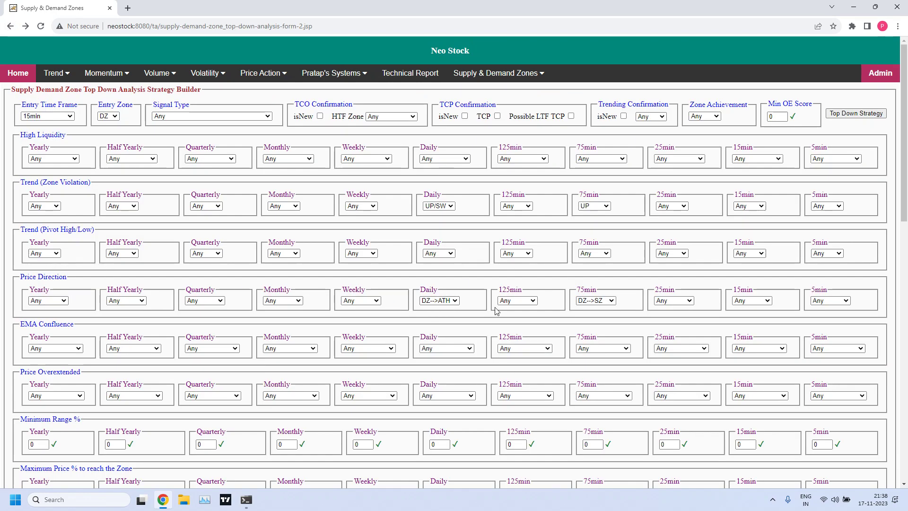
Change the 75min Price Direction to DZ-->ATH, run the scan with the 15min pierced filter and return to the builder.
click(611, 301)
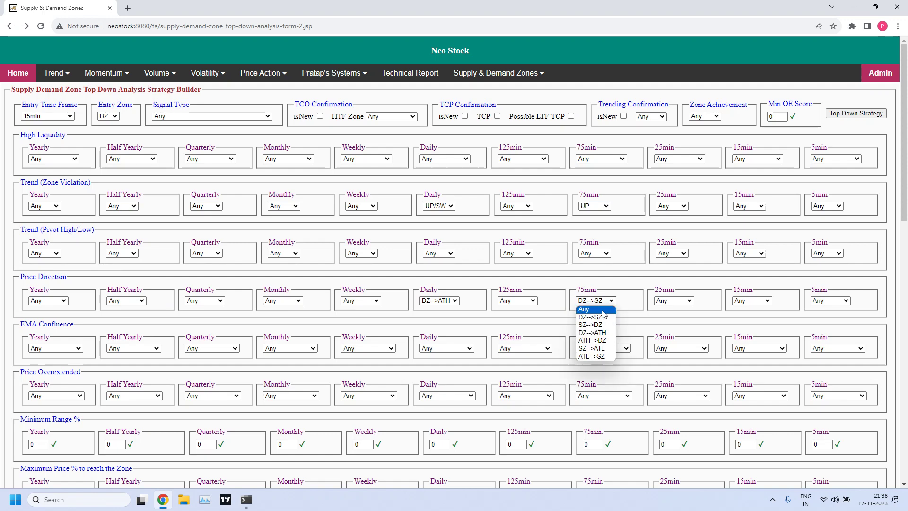
click(603, 334)
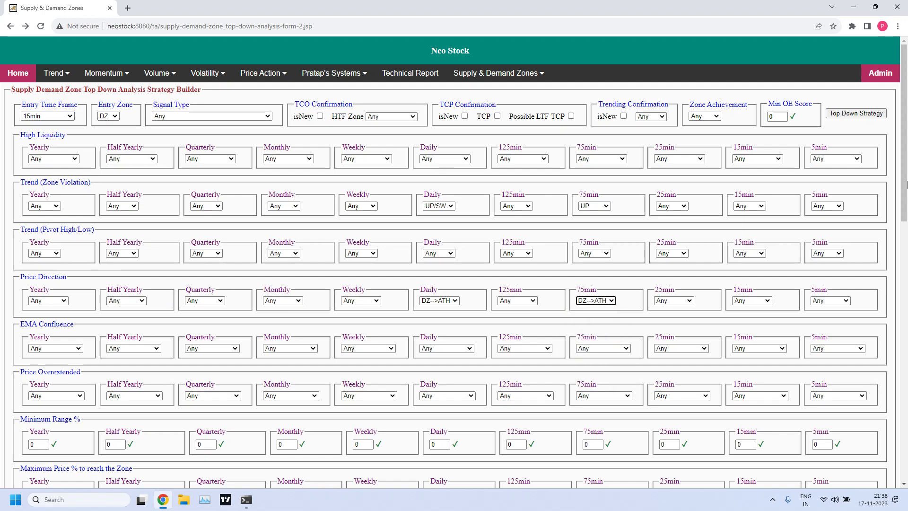
click(867, 115)
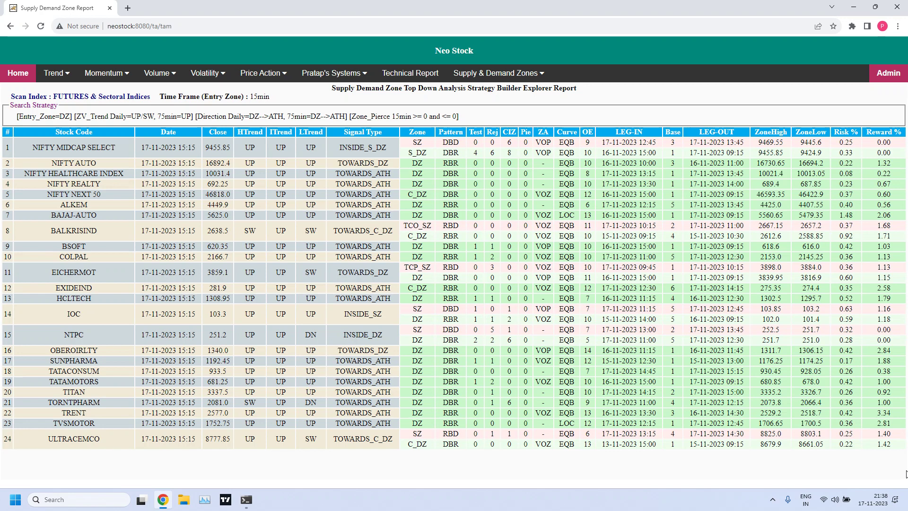
click(10, 27)
Set the Entry Zone to SZ and the Trend (Zone Violation) filters to DN/SW for Daily and DN for 75min.
click(70, 117)
click(70, 116)
click(116, 117)
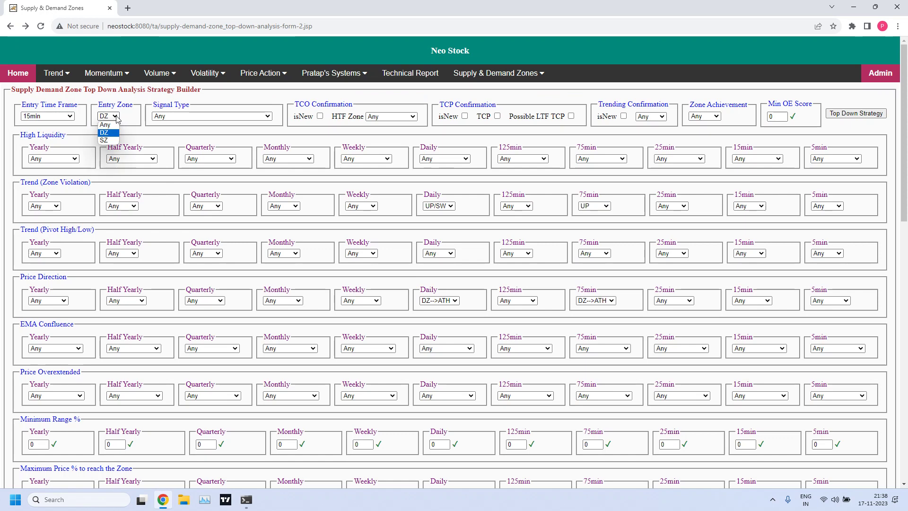
click(107, 141)
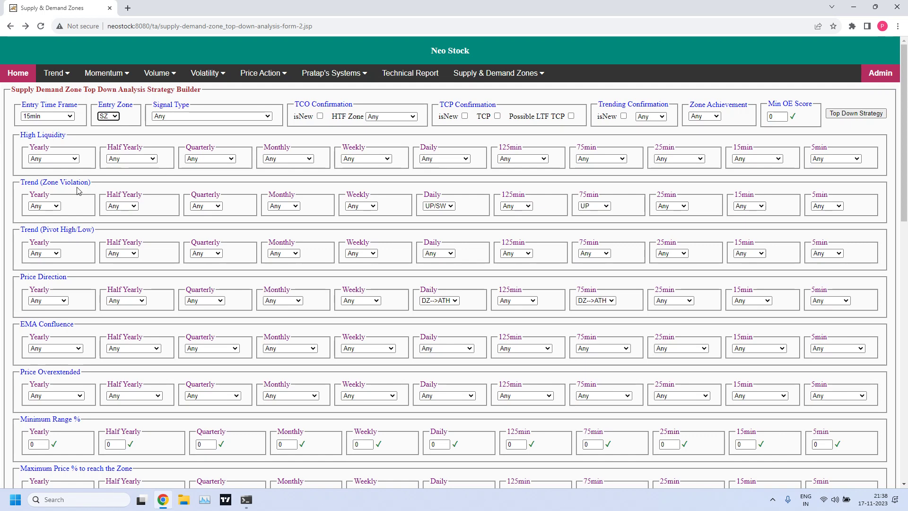
click(451, 206)
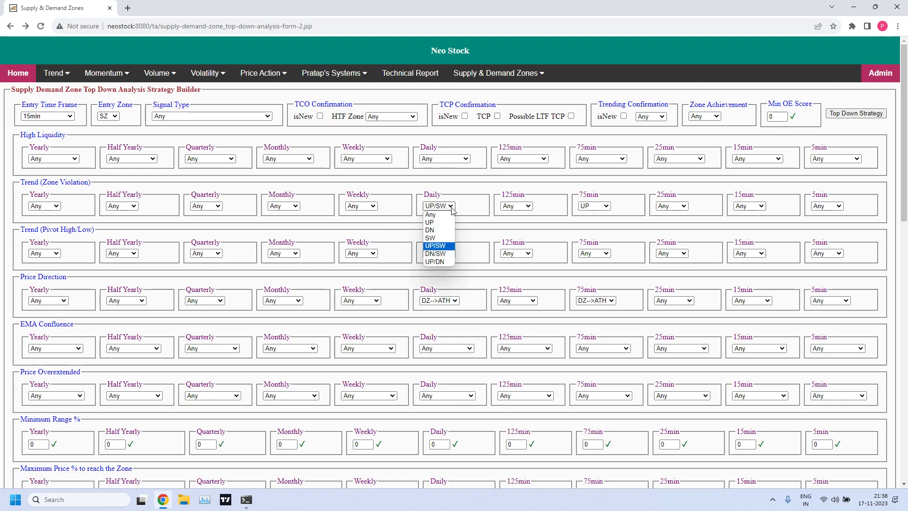
click(435, 252)
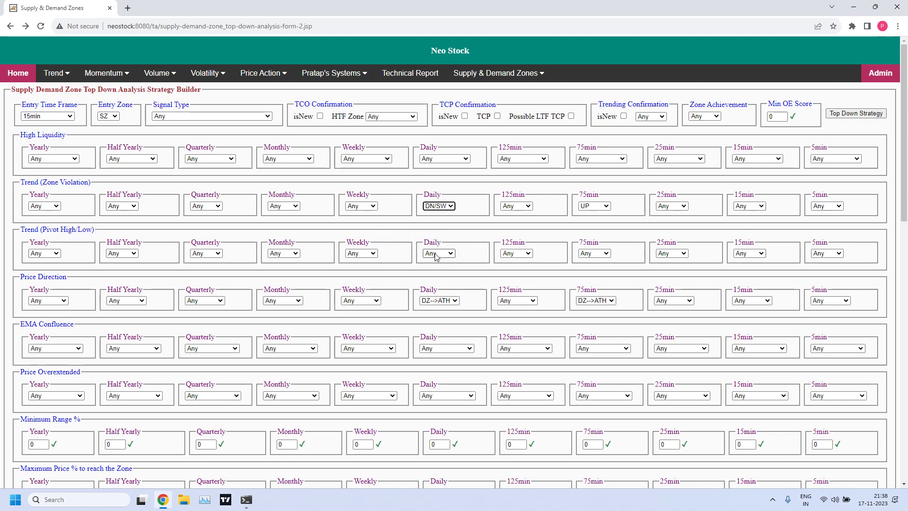
click(608, 208)
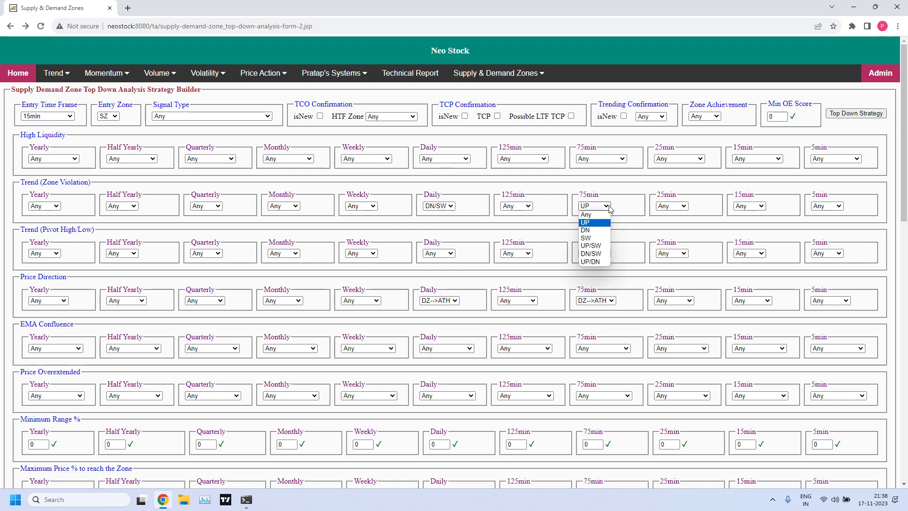
click(590, 230)
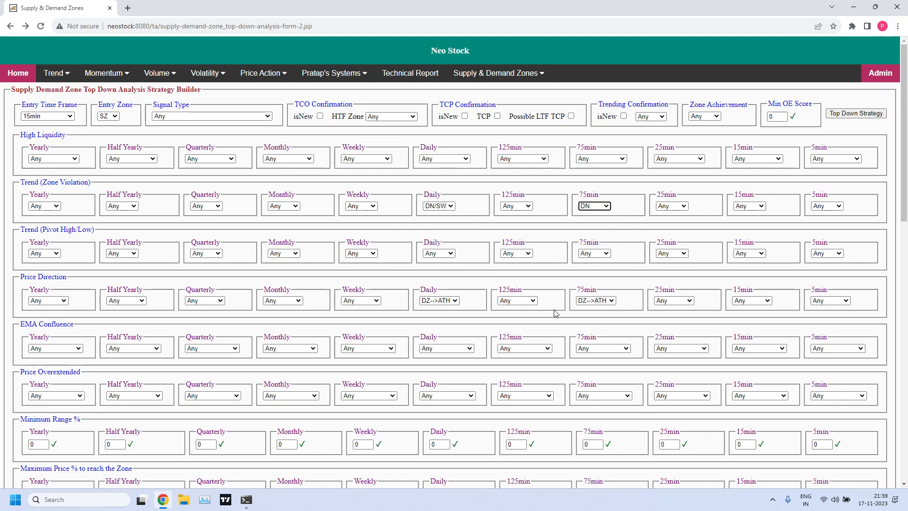
Set the Price Direction filters to SZ-->DZ for Daily and 75min and run the 15min supply-zone scan.
click(457, 301)
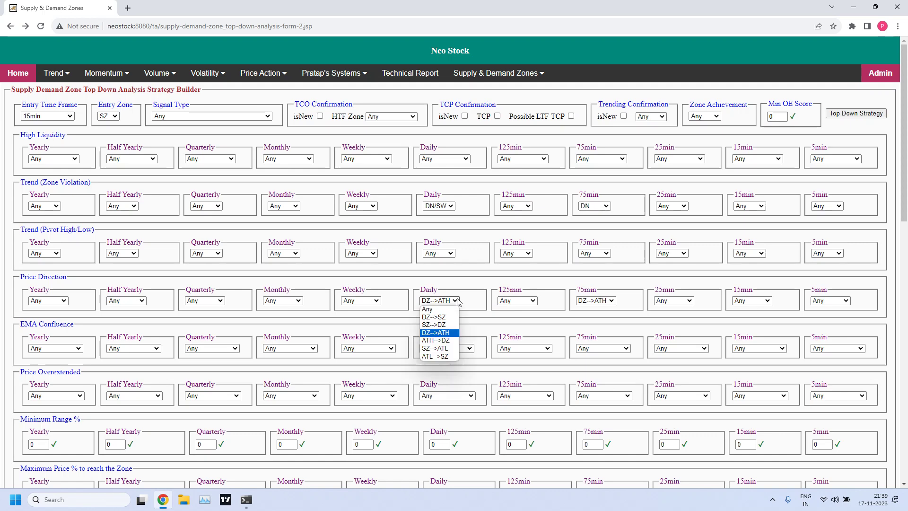
click(433, 325)
click(611, 301)
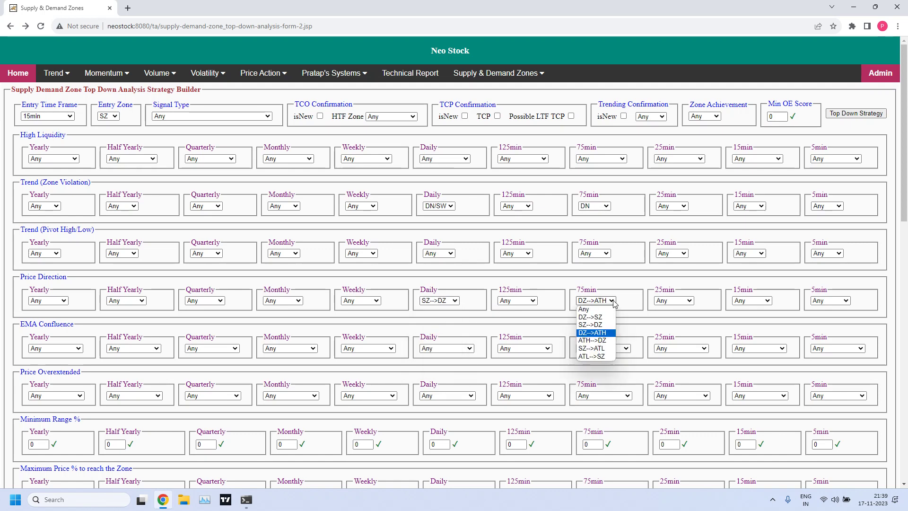
click(591, 325)
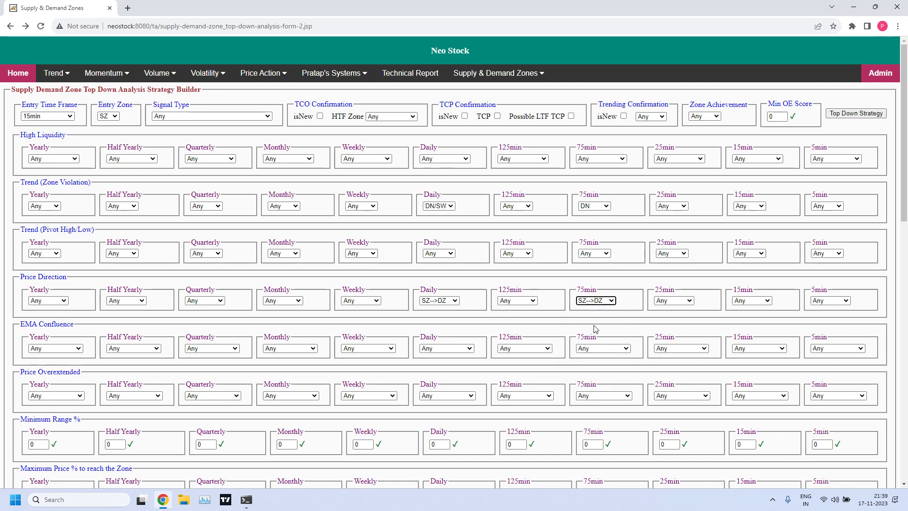
click(853, 115)
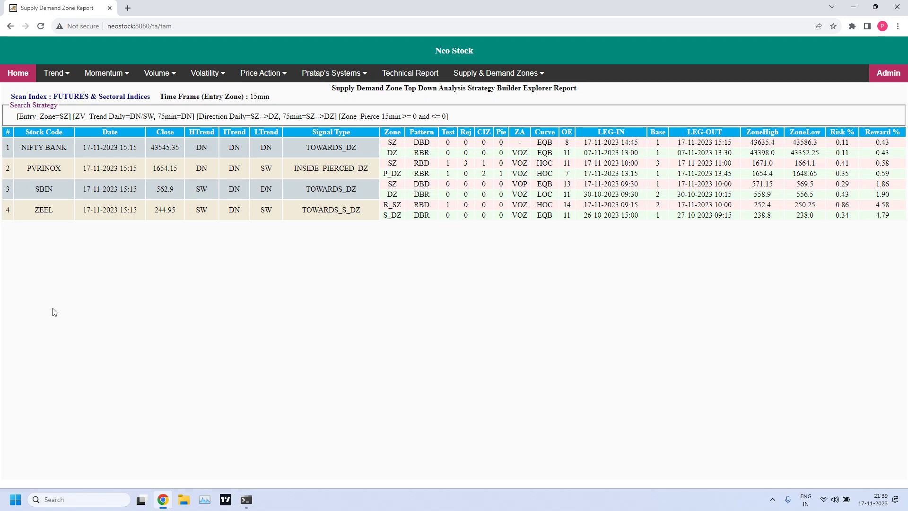
Return to the builder, set the Daily Price Direction to ATH-->DZ and run the 15min supply-zone scan.
click(13, 32)
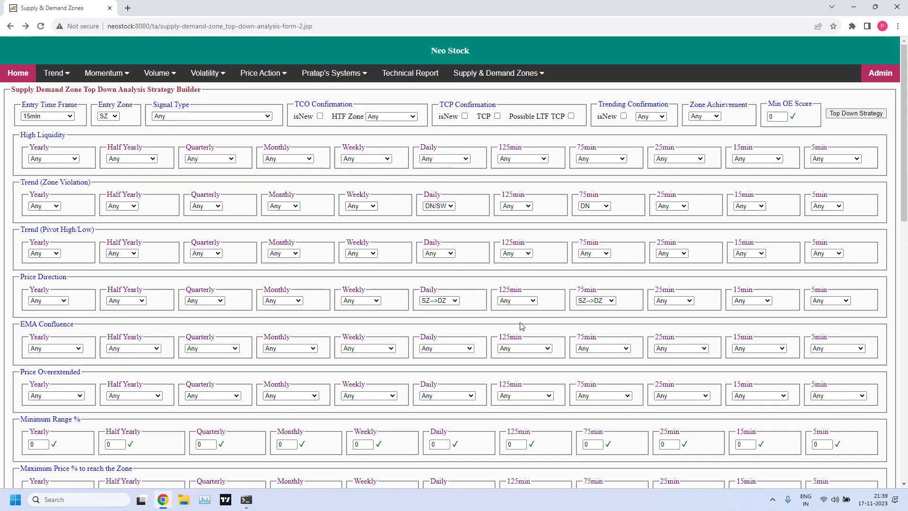
click(455, 303)
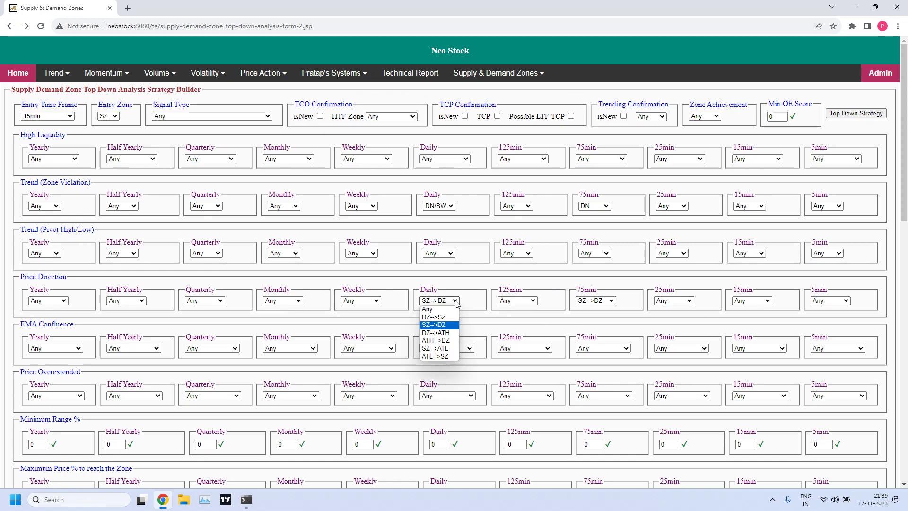
click(441, 341)
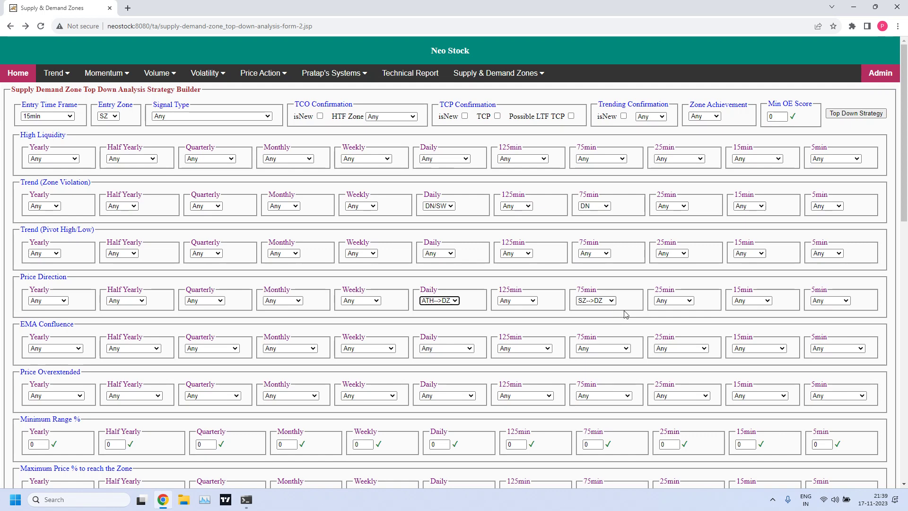
click(865, 114)
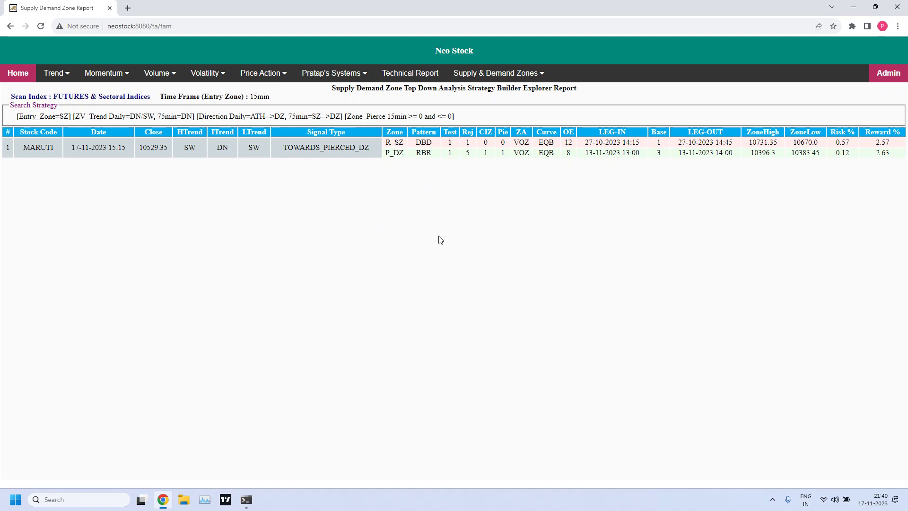
Go back to the builder, change the 75min Price Direction to ATH-->DZ and rerun the supply-zone scan.
click(9, 26)
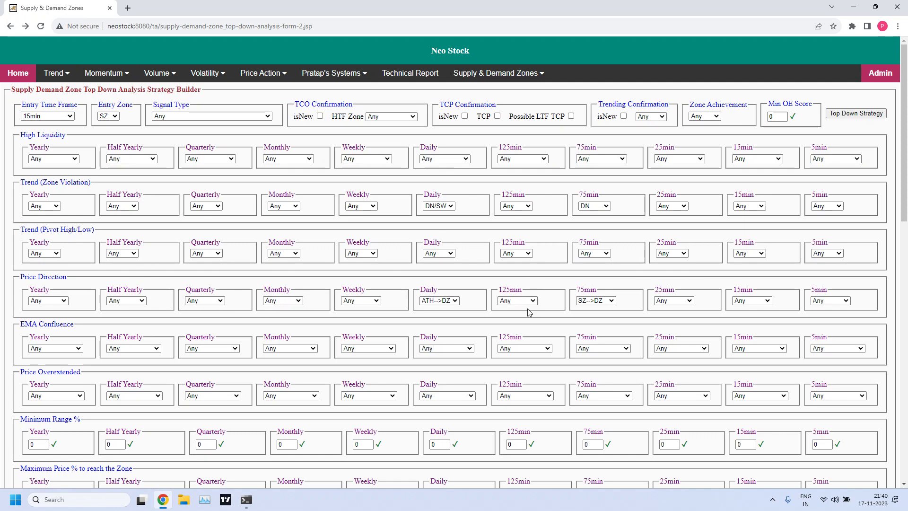
click(611, 303)
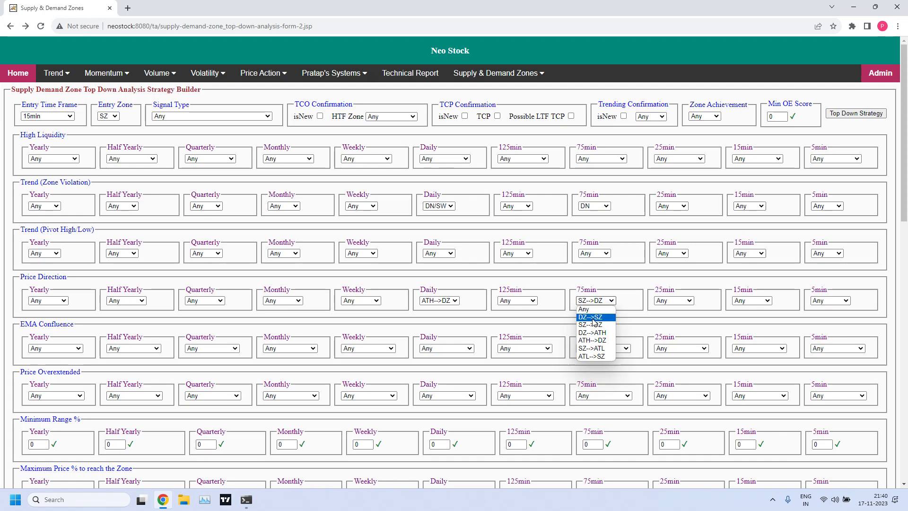
click(592, 340)
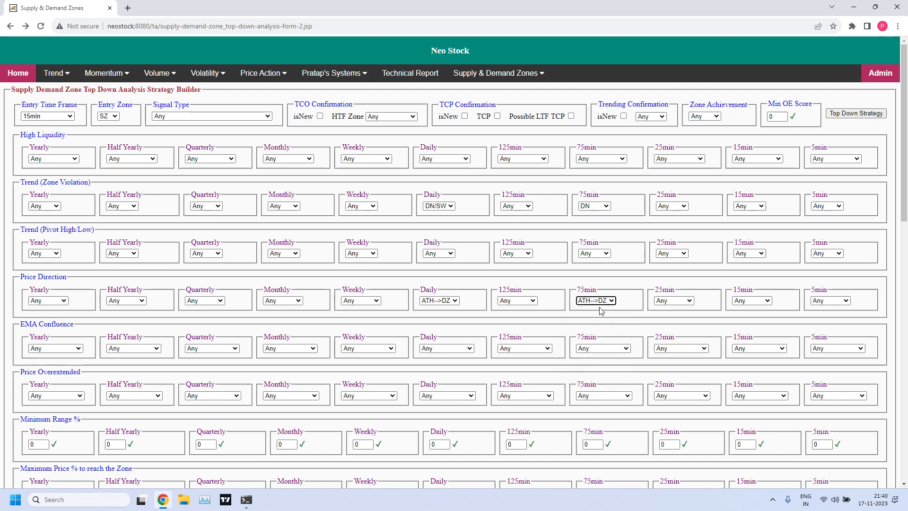
click(845, 116)
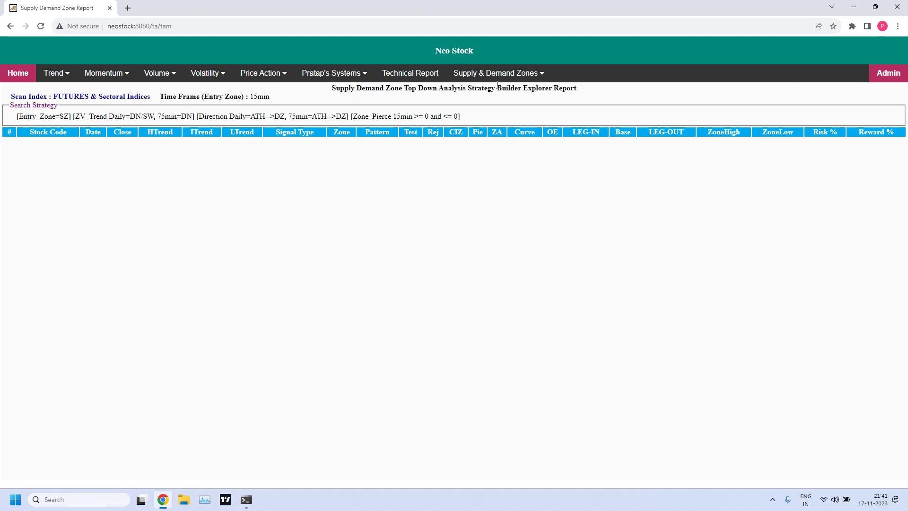
Open a fresh top down strategy builder and run an unfiltered scan with the Daily entry time frame.
mouse_move(498, 79)
click(454, 96)
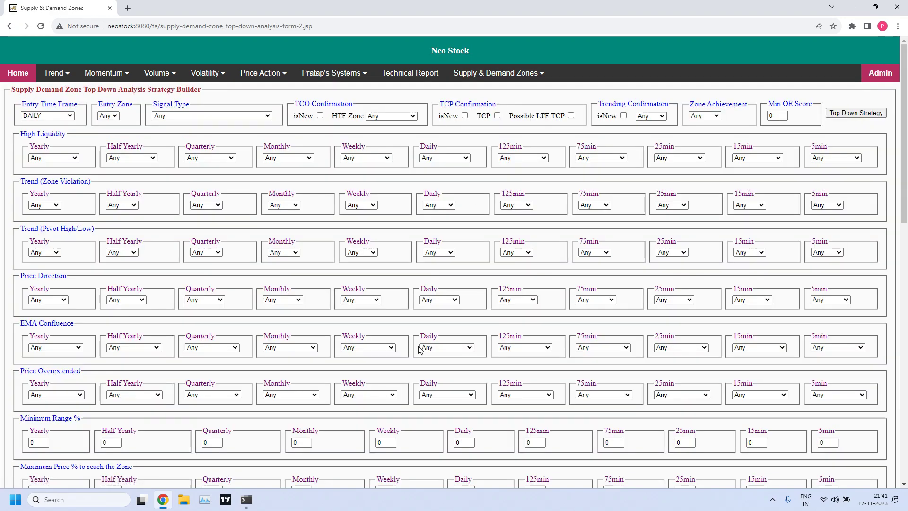
click(73, 117)
click(76, 140)
click(859, 115)
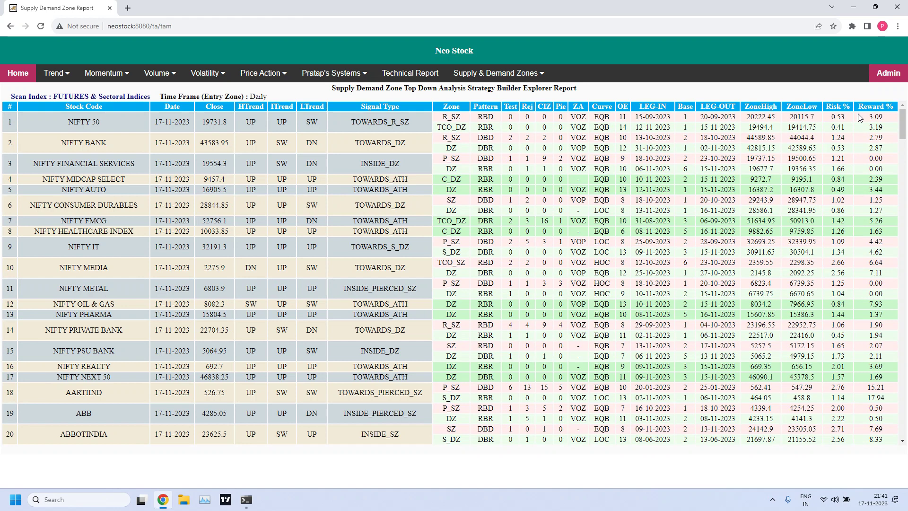
Examine the unfiltered Daily report through to its last stock, reviewing trends, signal types and zones.
click(902, 429)
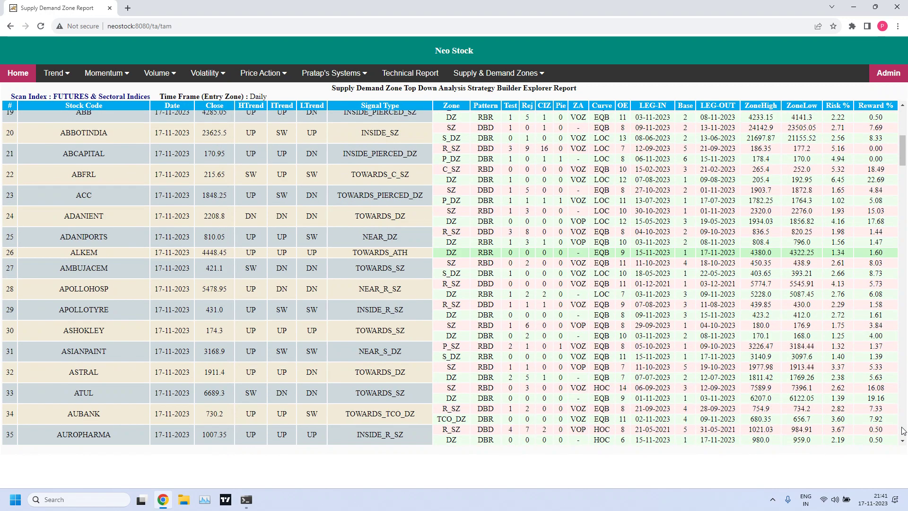
click(902, 430)
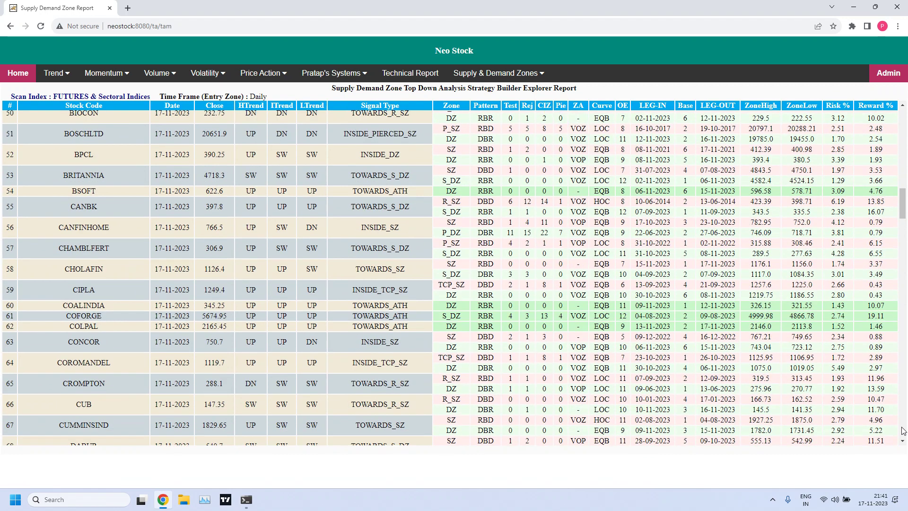
scroll(902, 430, down, 6)
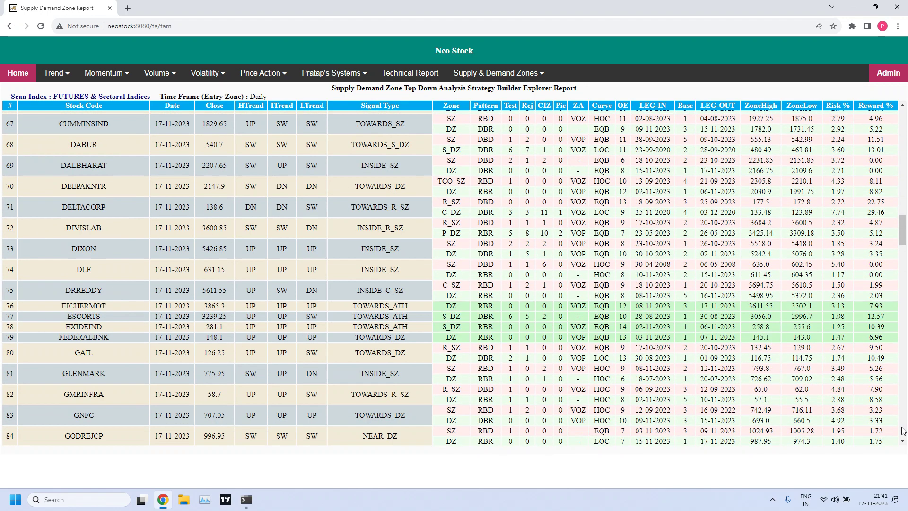
scroll(901, 430, down, 6)
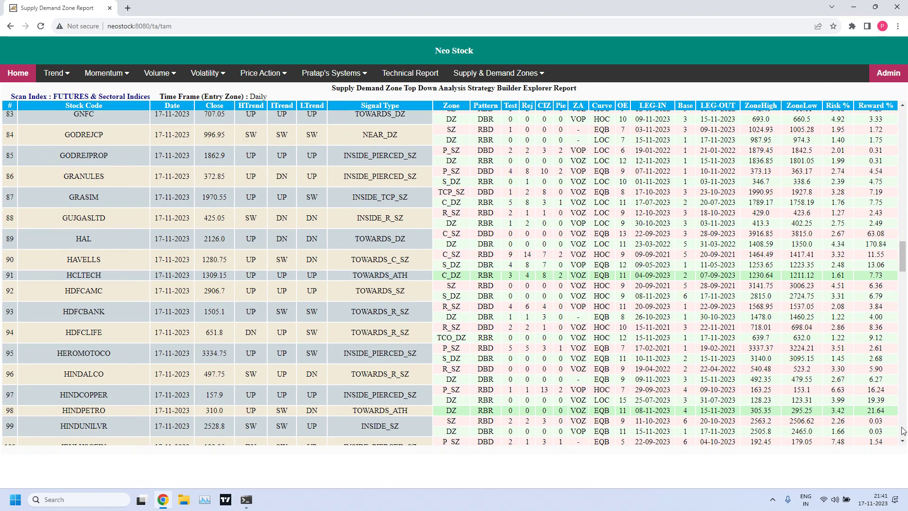
scroll(902, 431, down, 6)
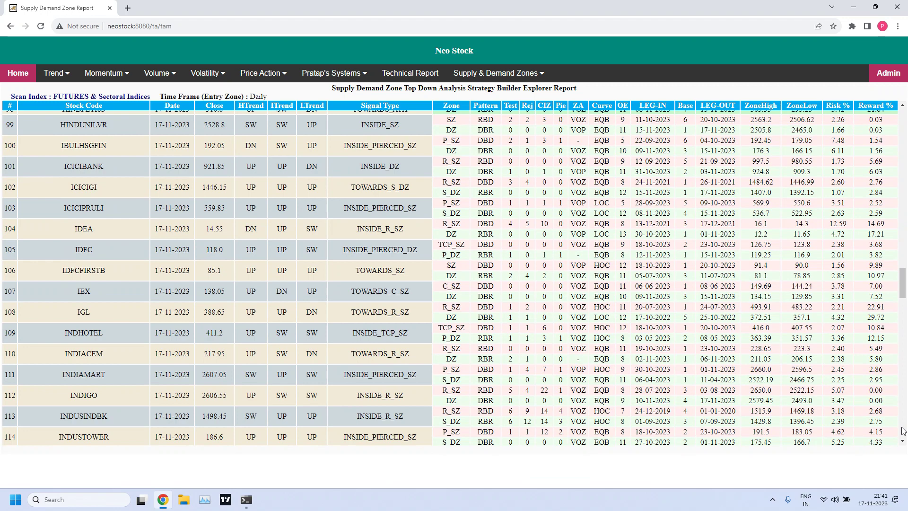
scroll(903, 430, down, 6)
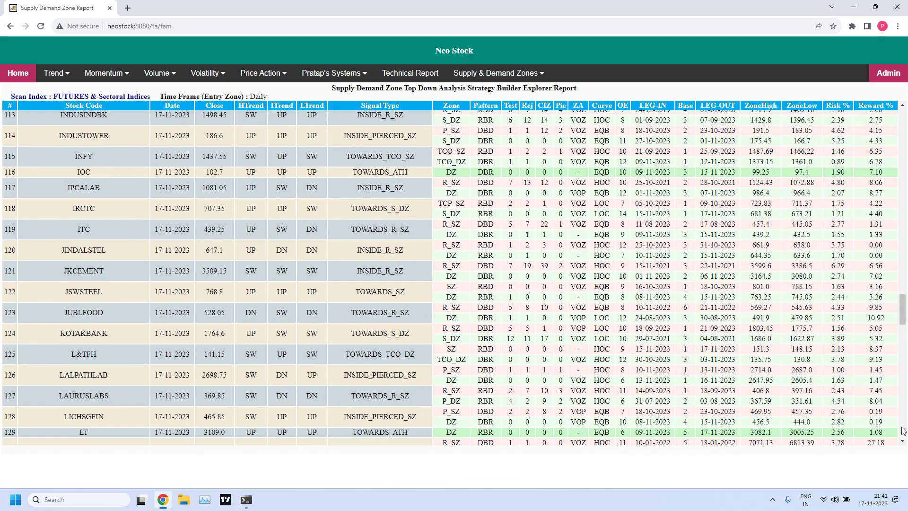
scroll(901, 430, down, 6)
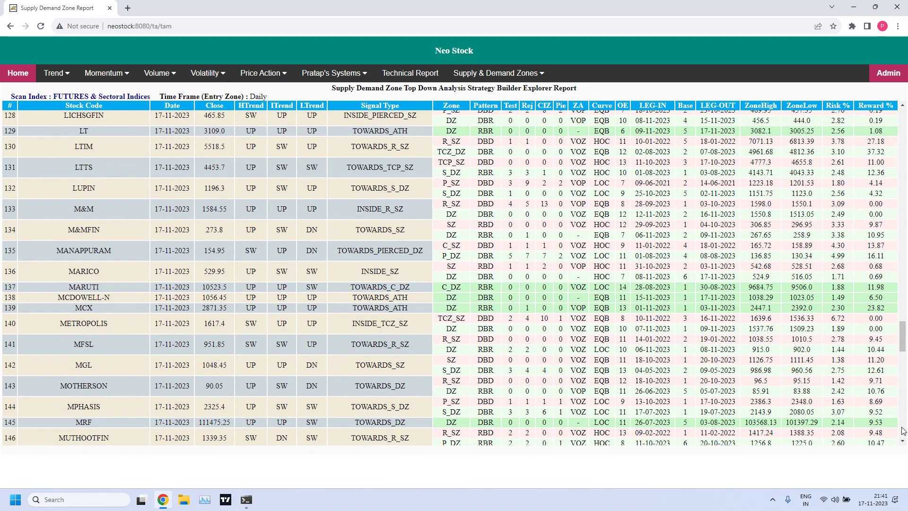
scroll(902, 430, down, 6)
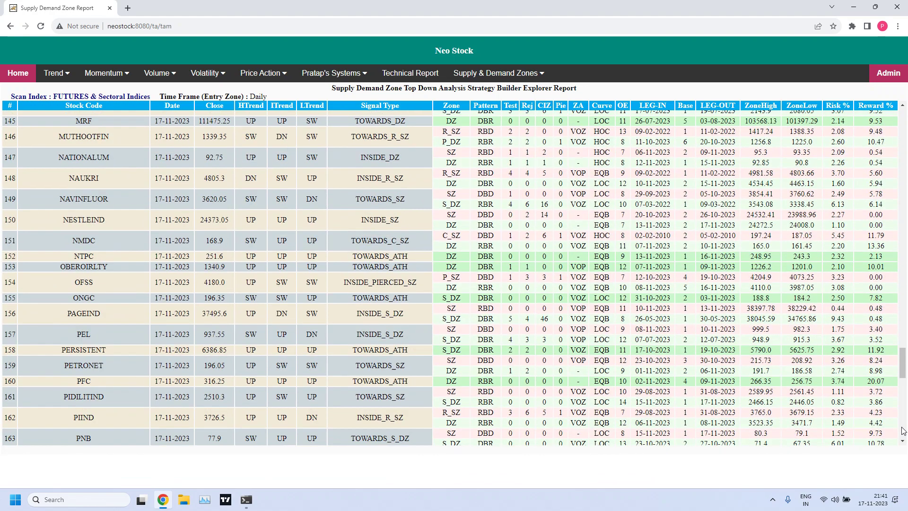
scroll(901, 430, down, 6)
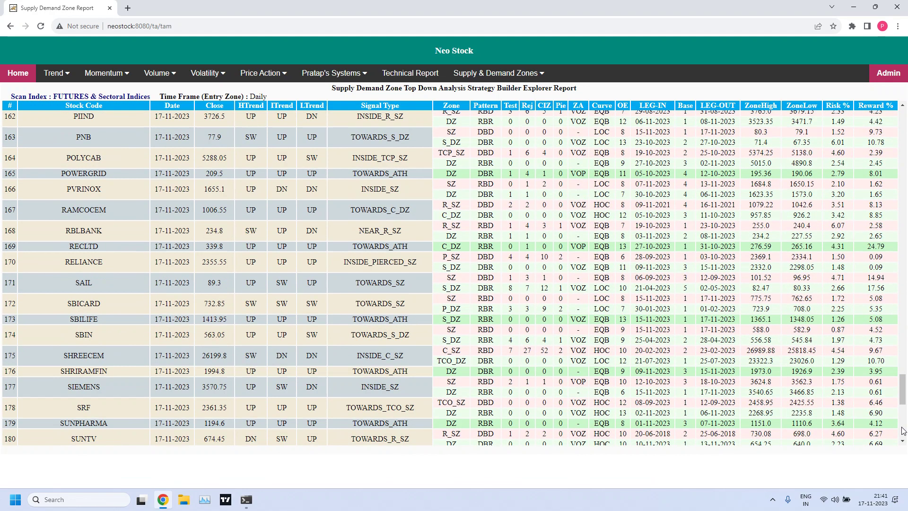
scroll(902, 430, down, 6)
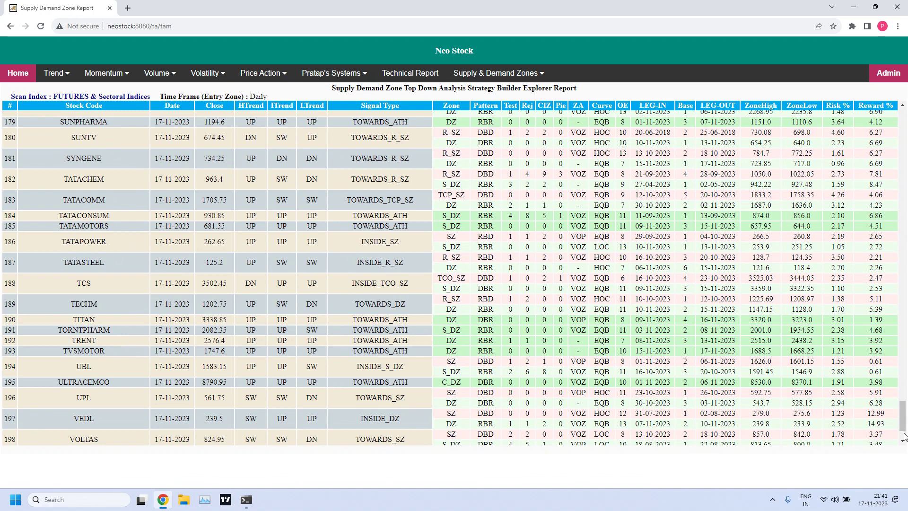
scroll(903, 435, down, 6)
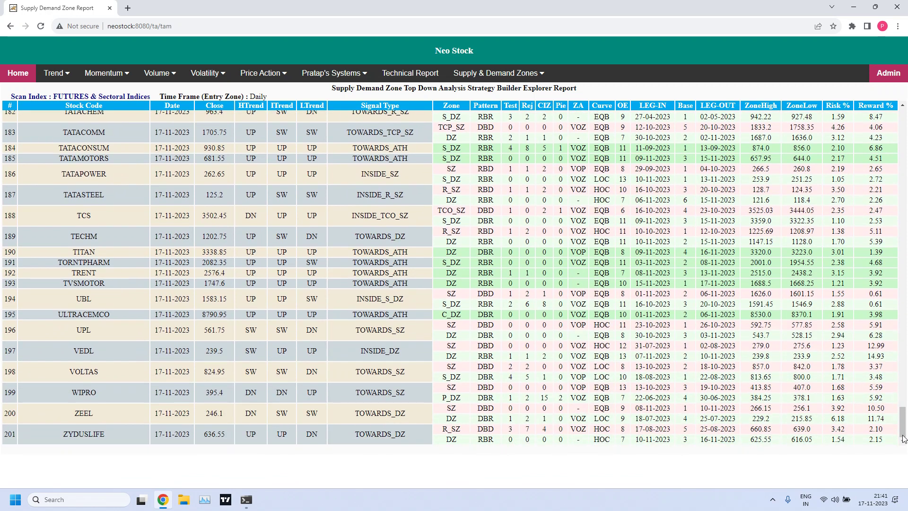